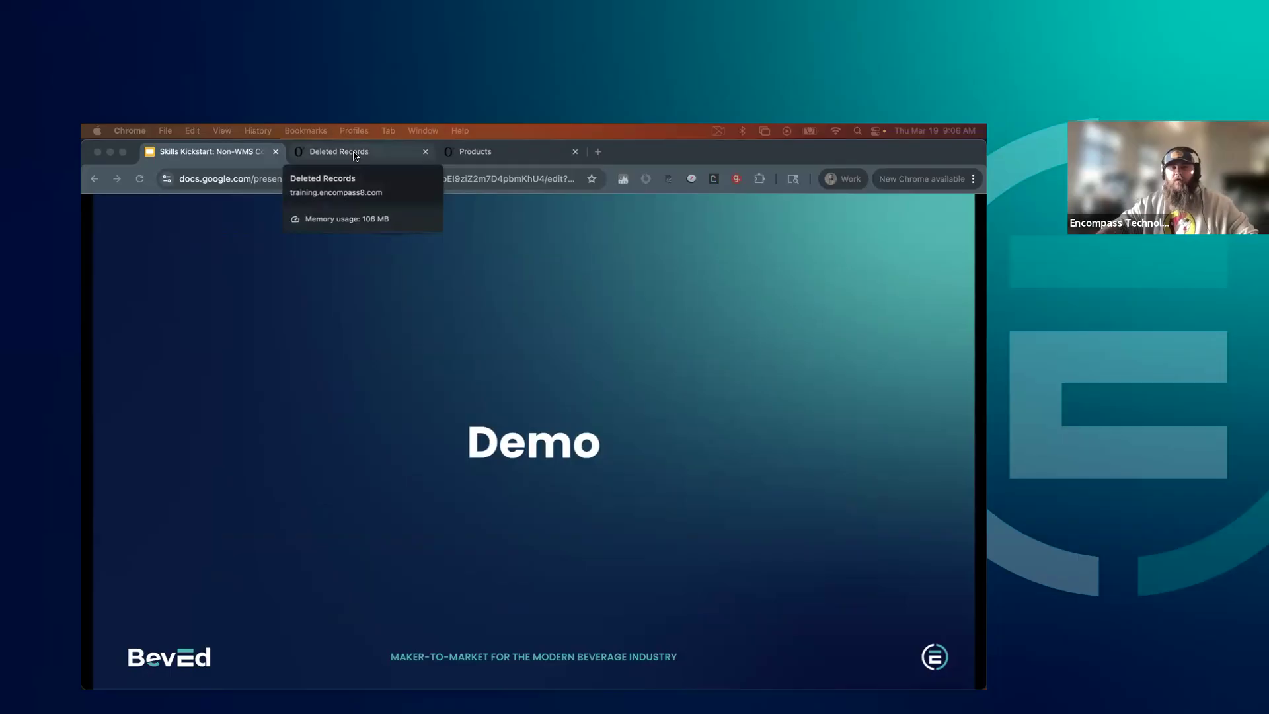
# Switch to the Deleted Records browser tab, search for "bin coun" and open the Bin Count Tasks table
pyautogui.click(355, 154)
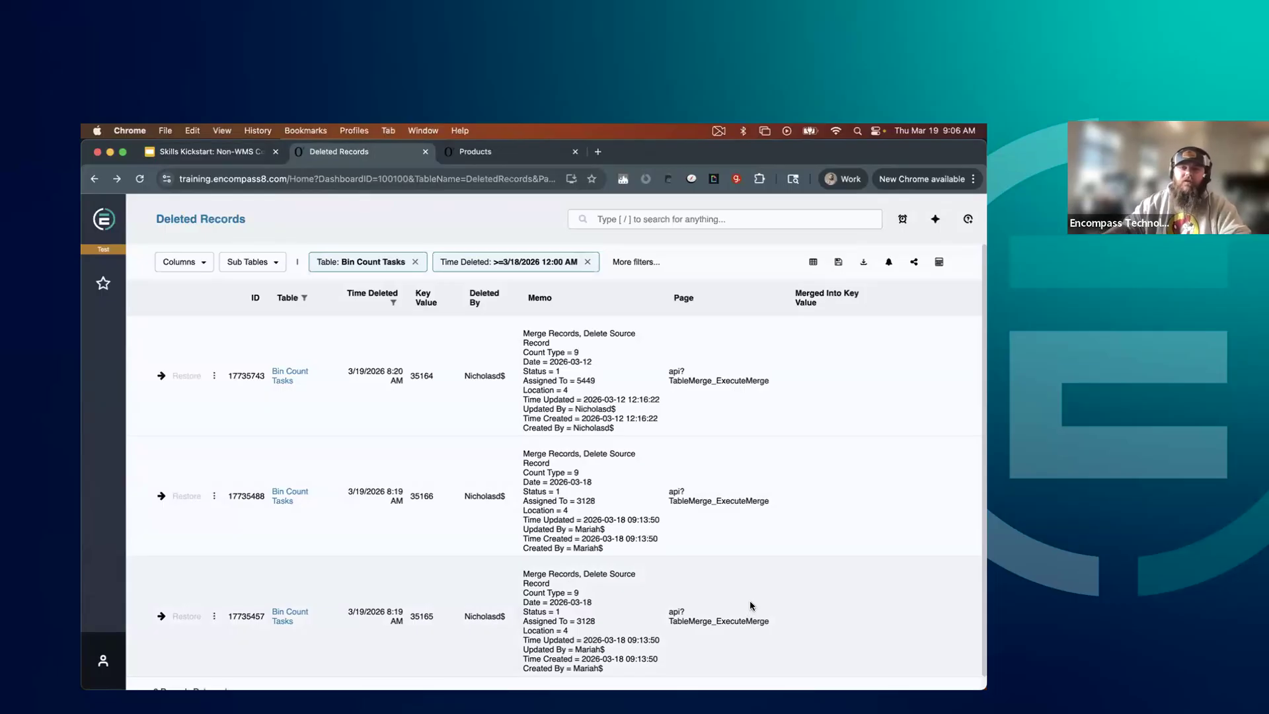
pyautogui.click(639, 219)
pyautogui.write('bin')
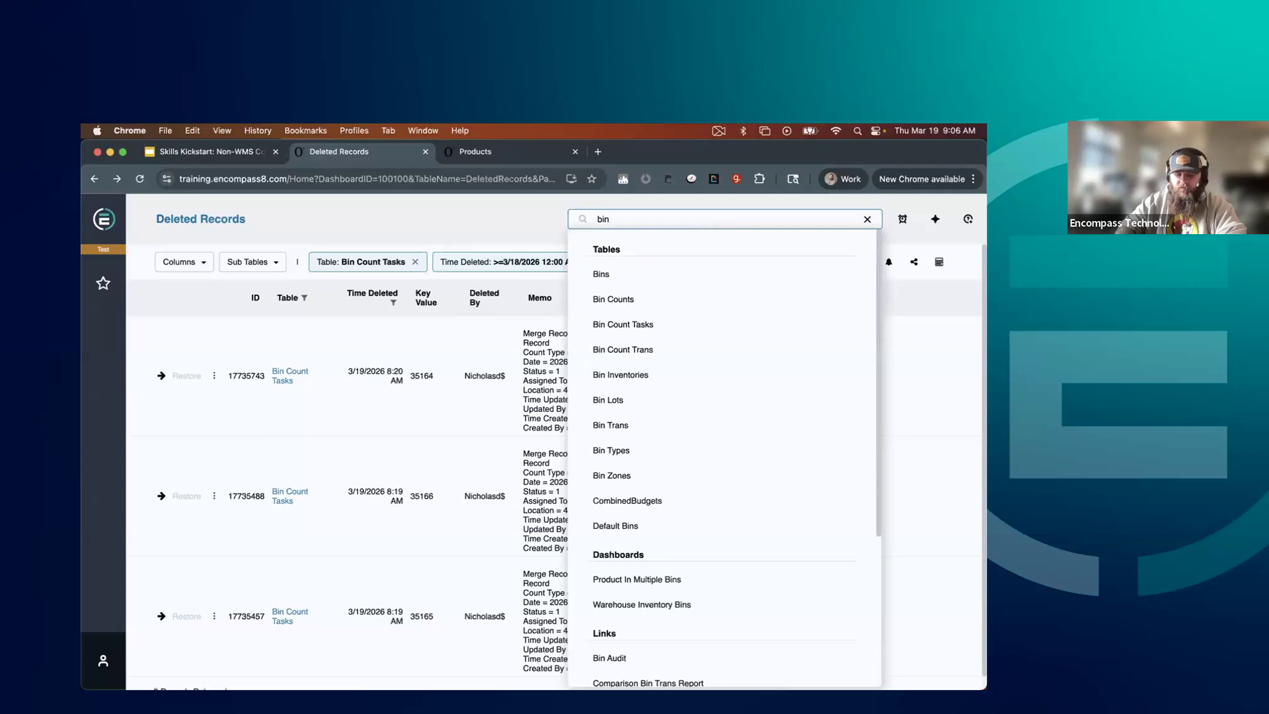
pyautogui.write(' coun')
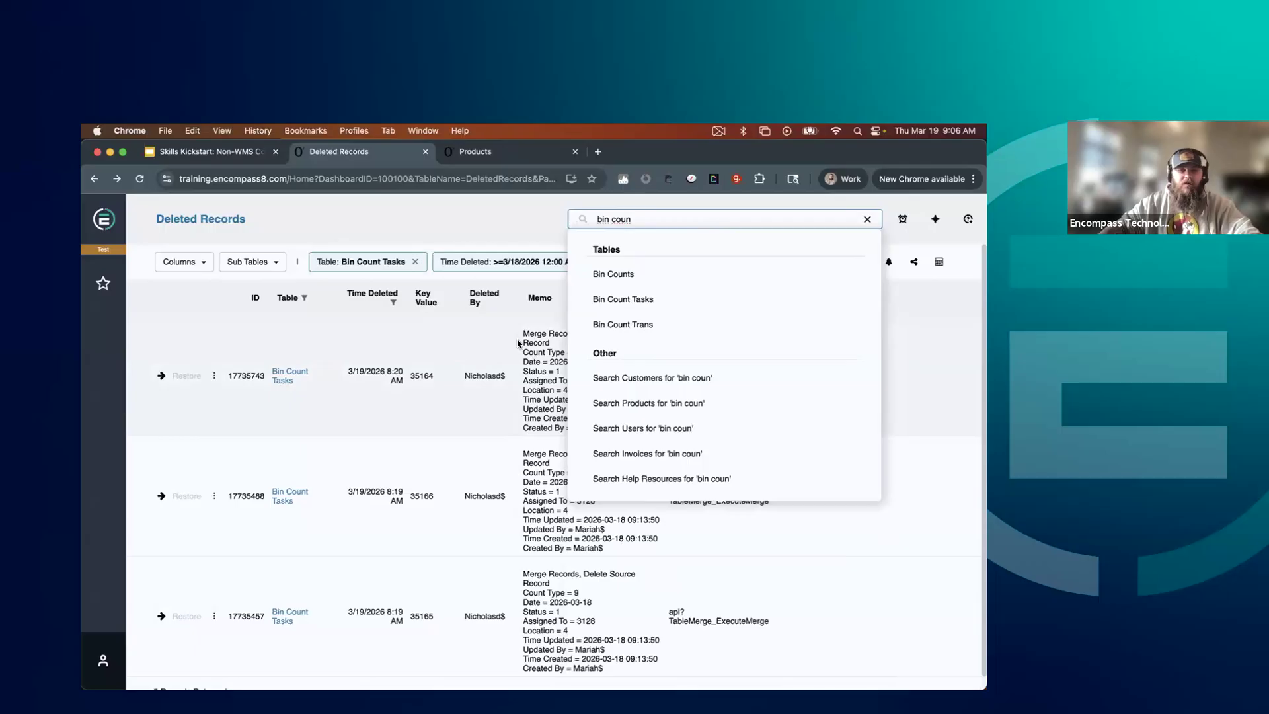
pyautogui.click(599, 303)
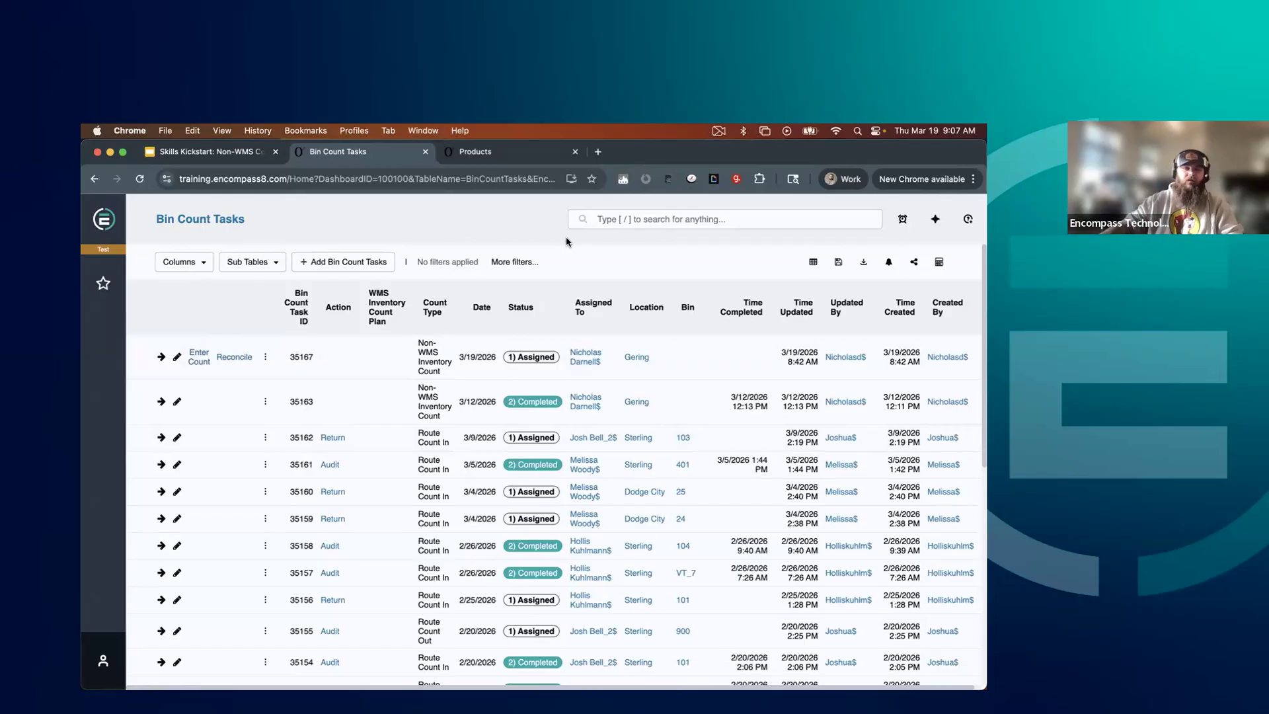
# Start adding non-WMS bin count tasks and set the supplier filter to Fever-Tree
pyautogui.click(354, 263)
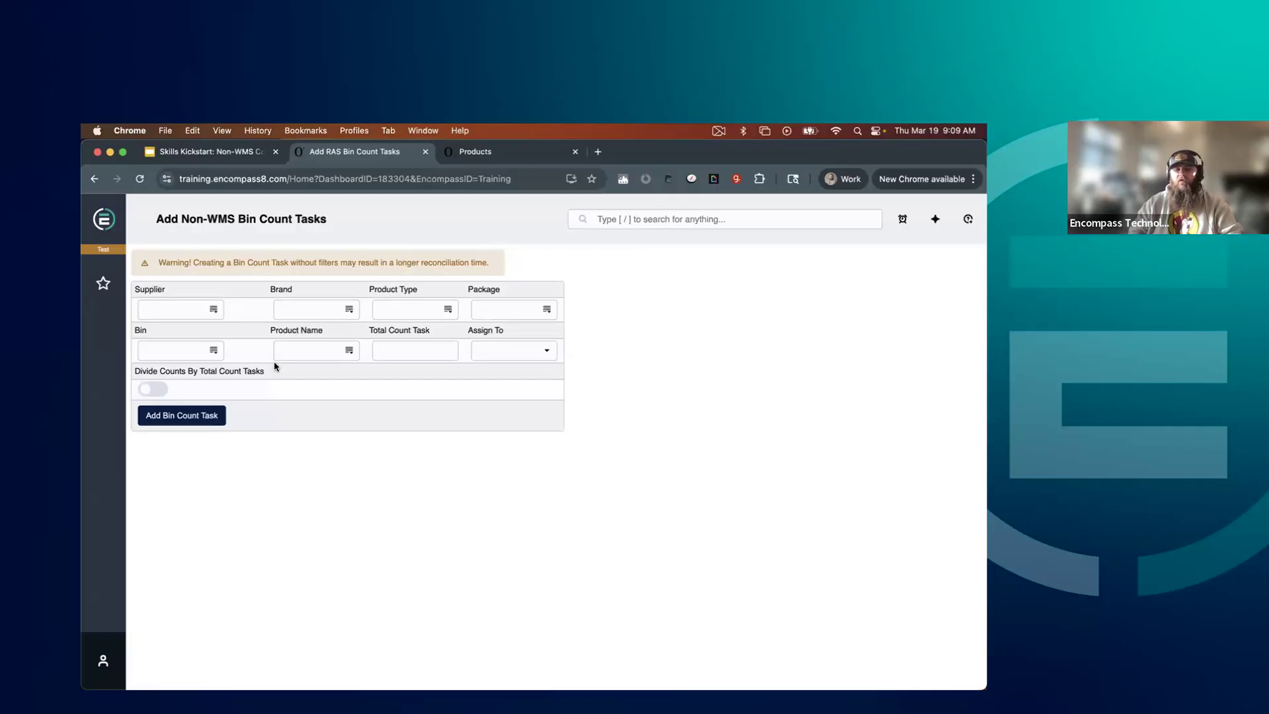
pyautogui.click(159, 313)
pyautogui.write('fe')
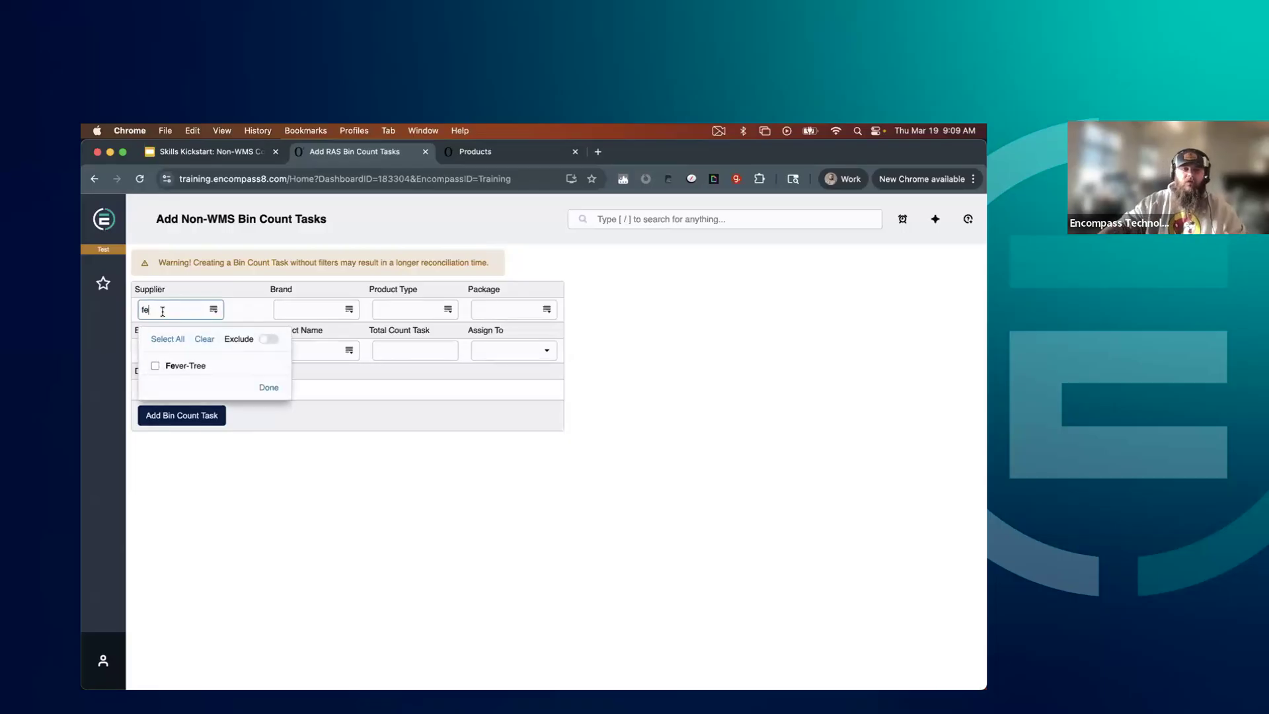
pyautogui.click(177, 368)
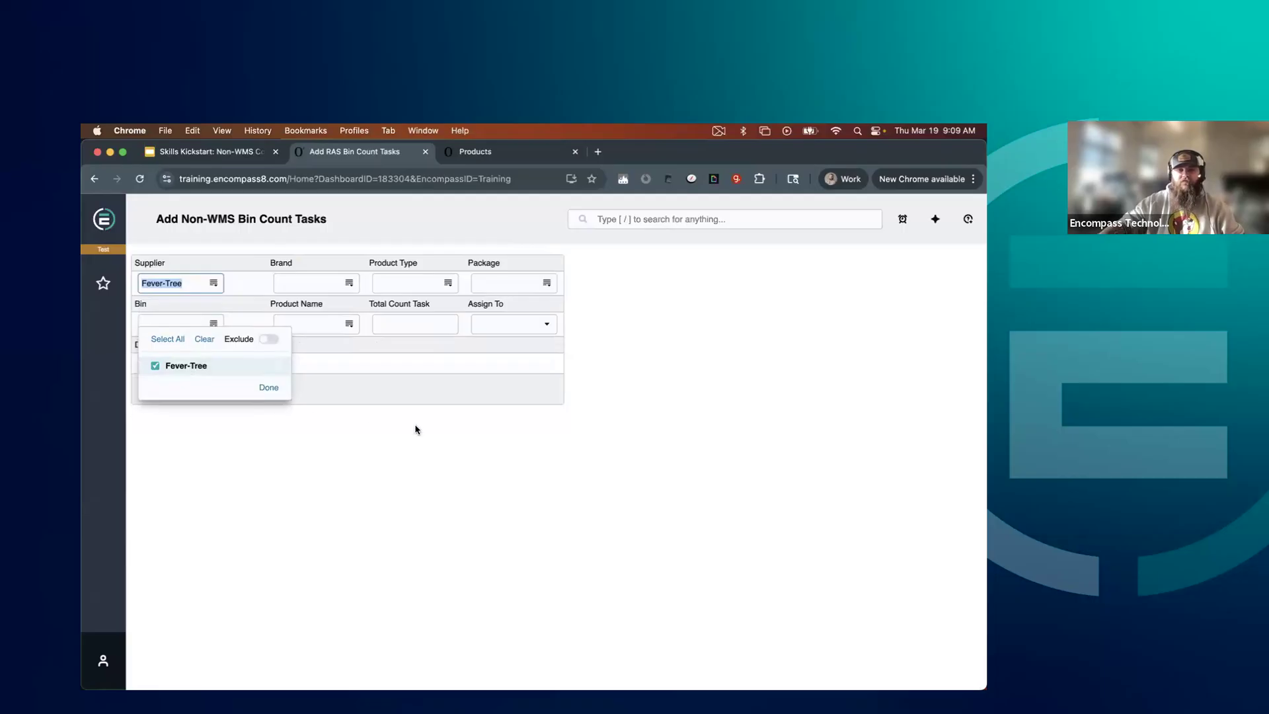
pyautogui.click(410, 442)
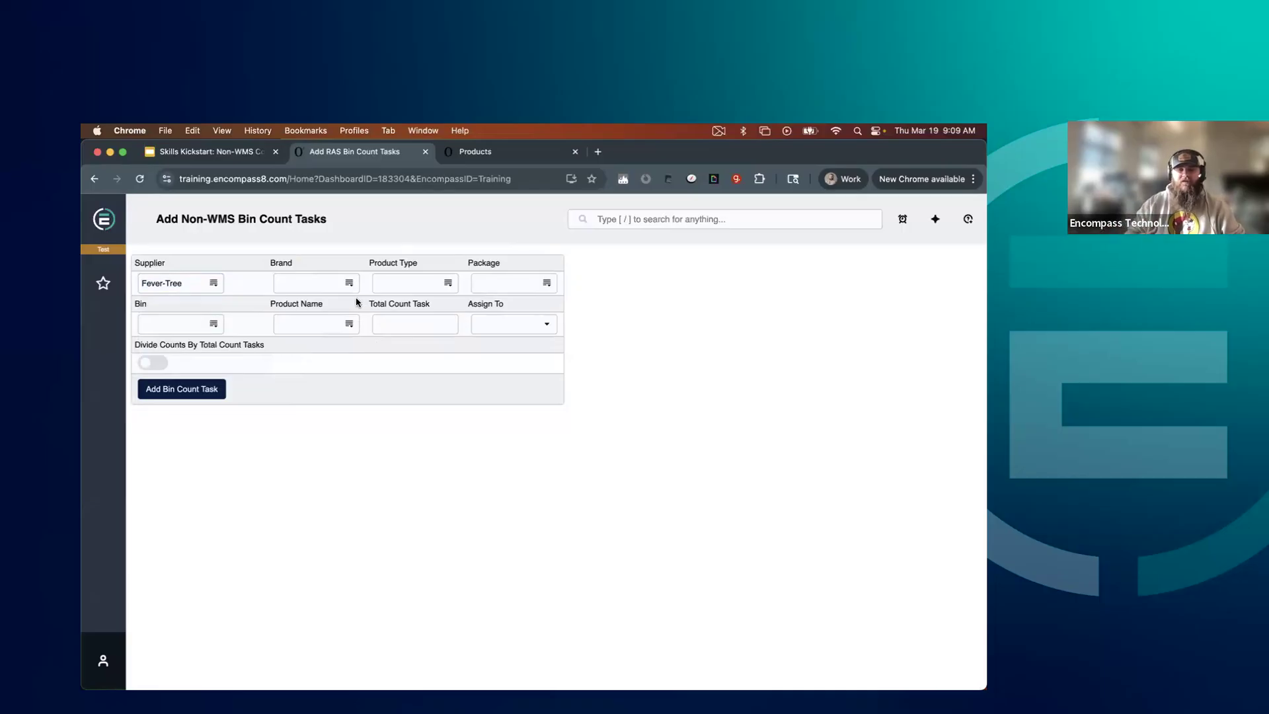
# Set the product type filter for the new bin count tasks to NA Beer
pyautogui.click(397, 283)
pyautogui.write('na')
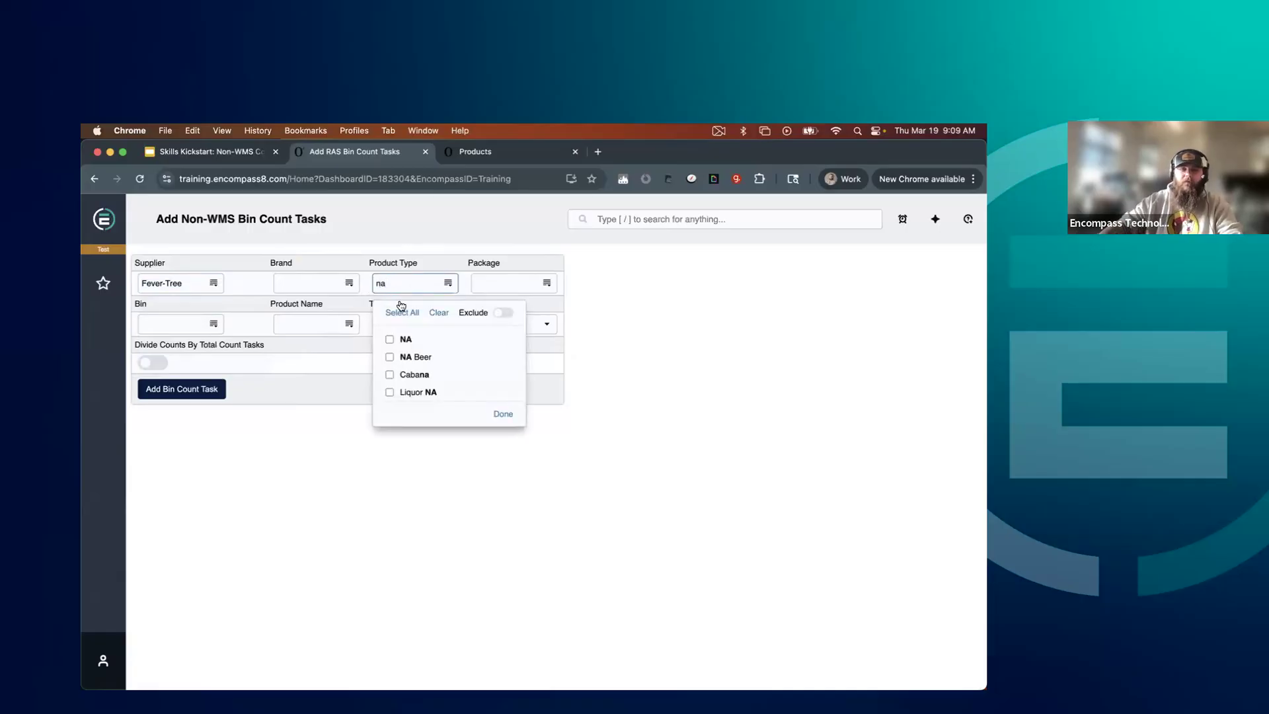
pyautogui.click(390, 357)
pyautogui.click(335, 413)
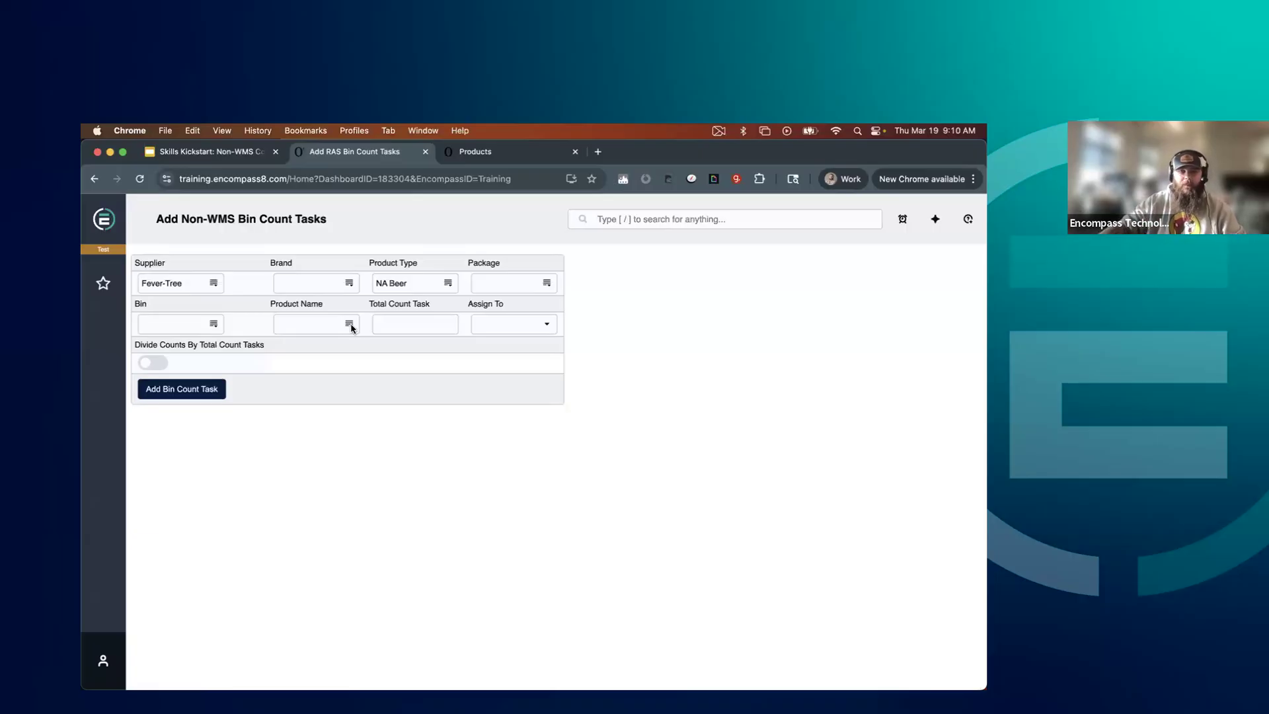
# Create the bin count tasks with a total count task value of 2 and the counts divided between them
pyautogui.click(411, 325)
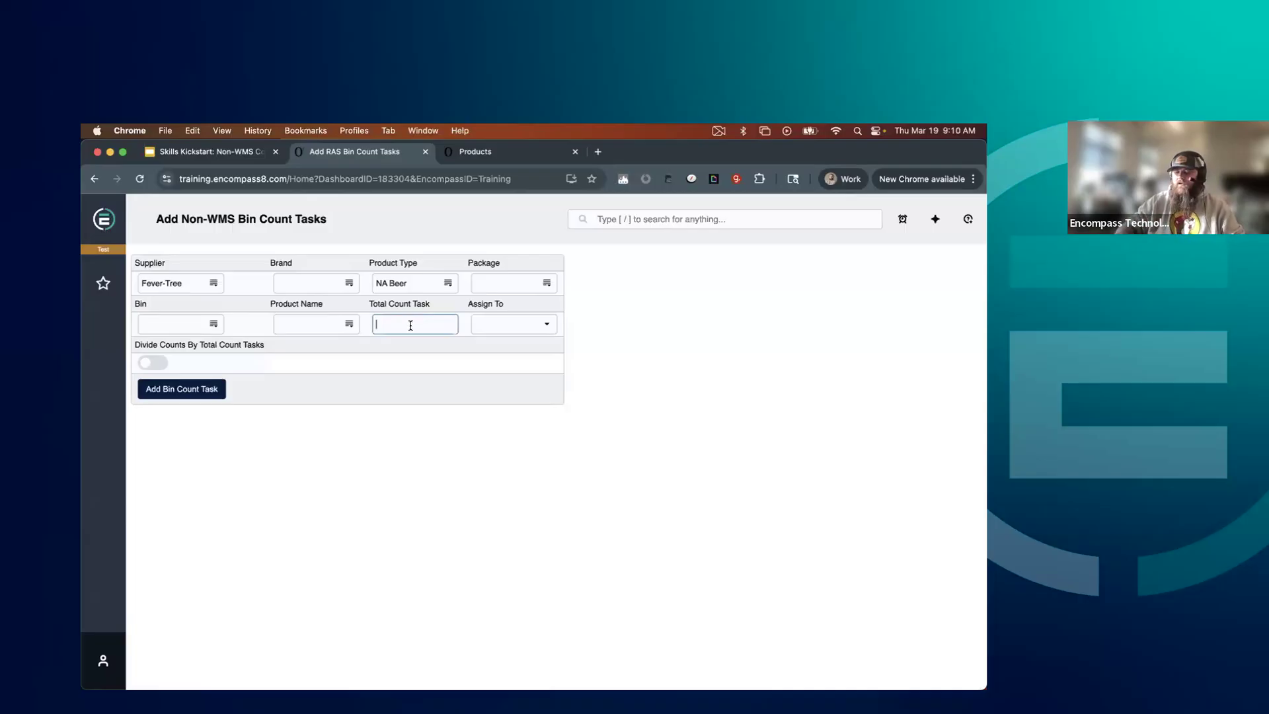
pyautogui.write('2')
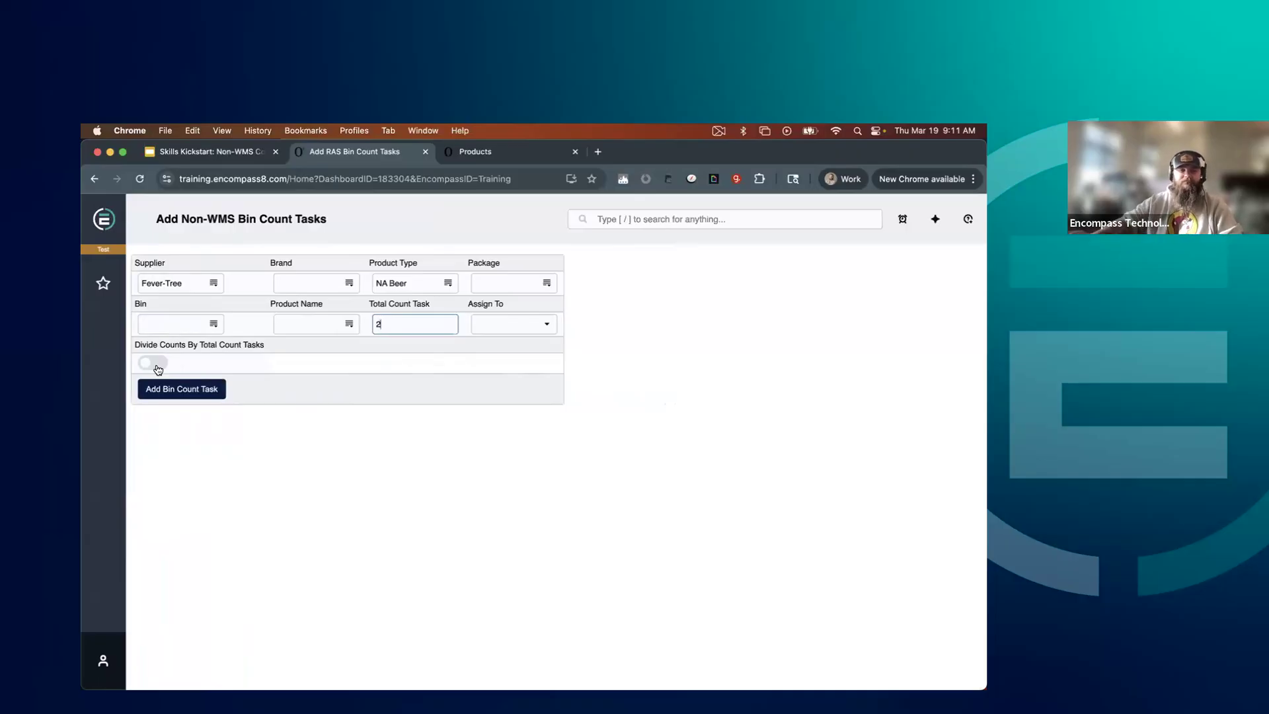
pyautogui.click(158, 370)
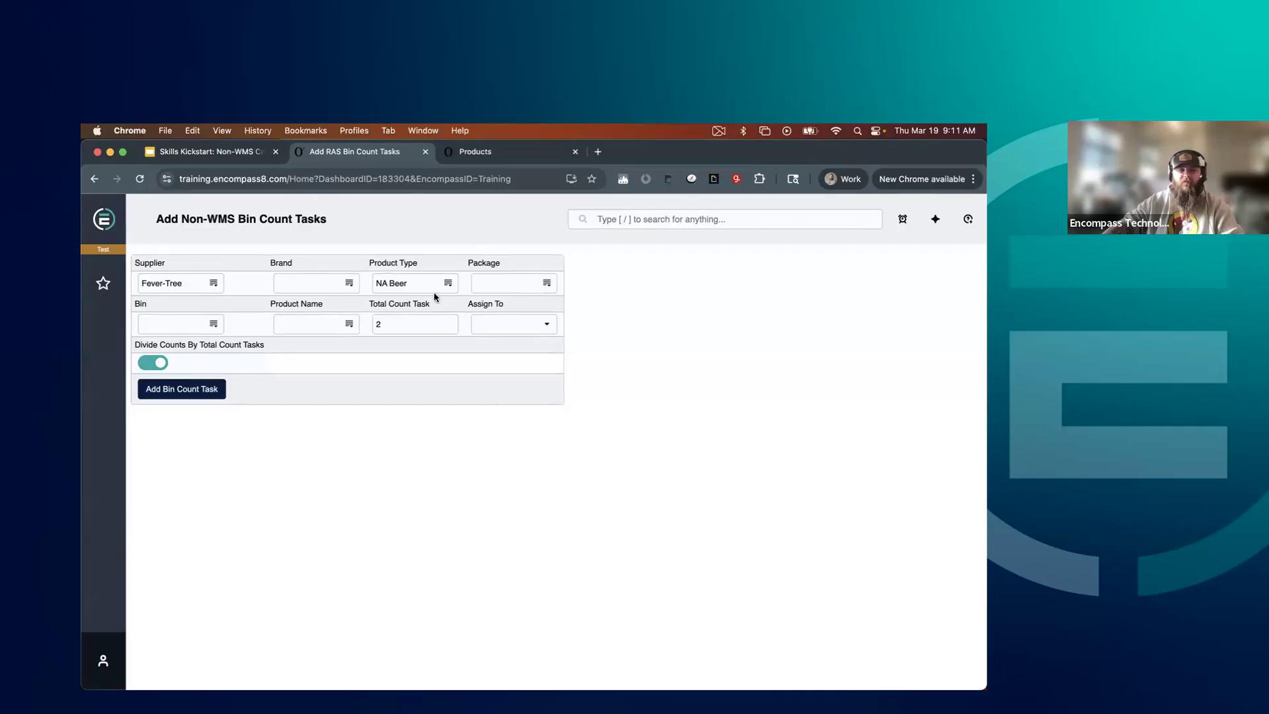
pyautogui.click(218, 398)
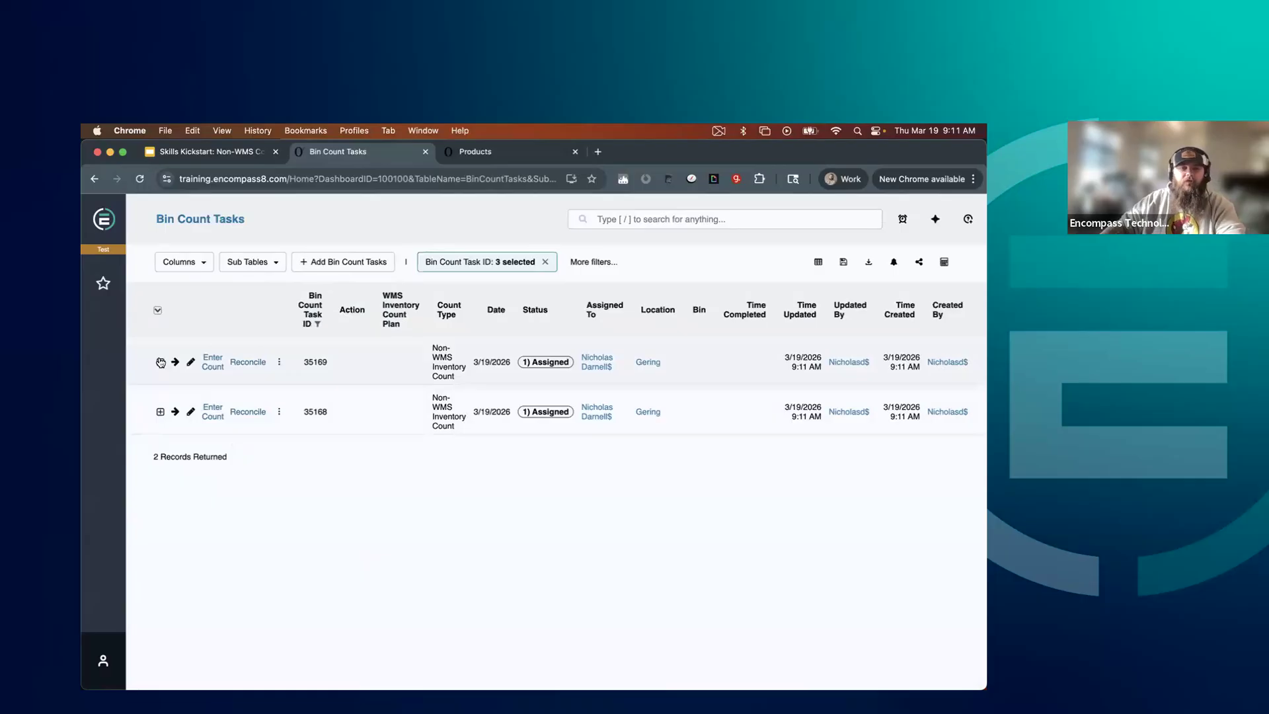
# Expand both new bin count tasks and examine the products and inventory quantities in their bin counts
pyautogui.click(160, 363)
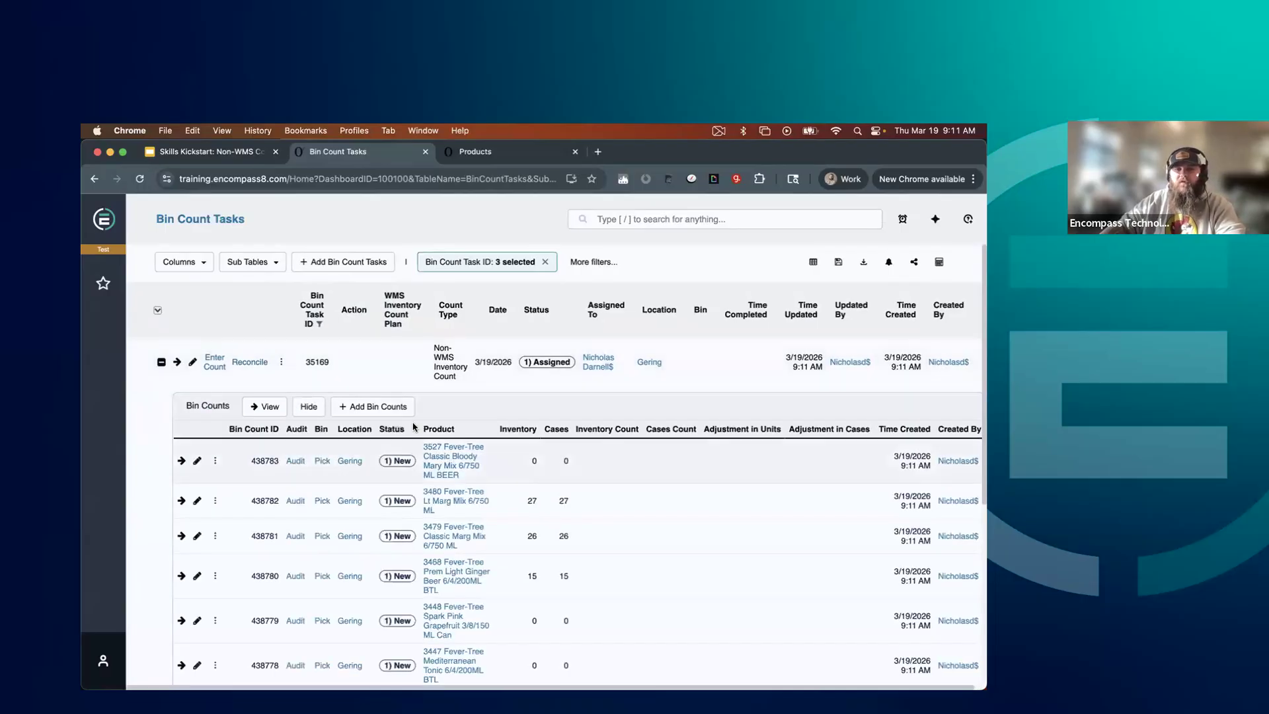
pyautogui.scroll(-3, 527, 475)
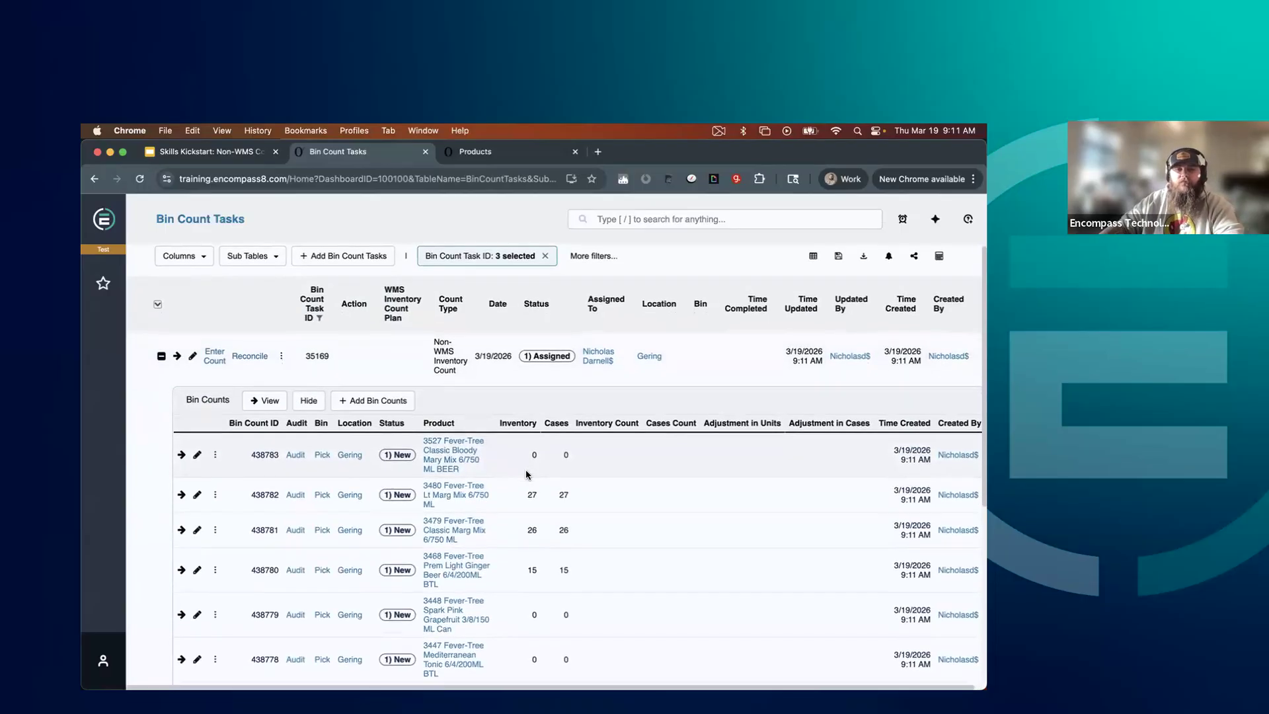
pyautogui.scroll(5, 527, 475)
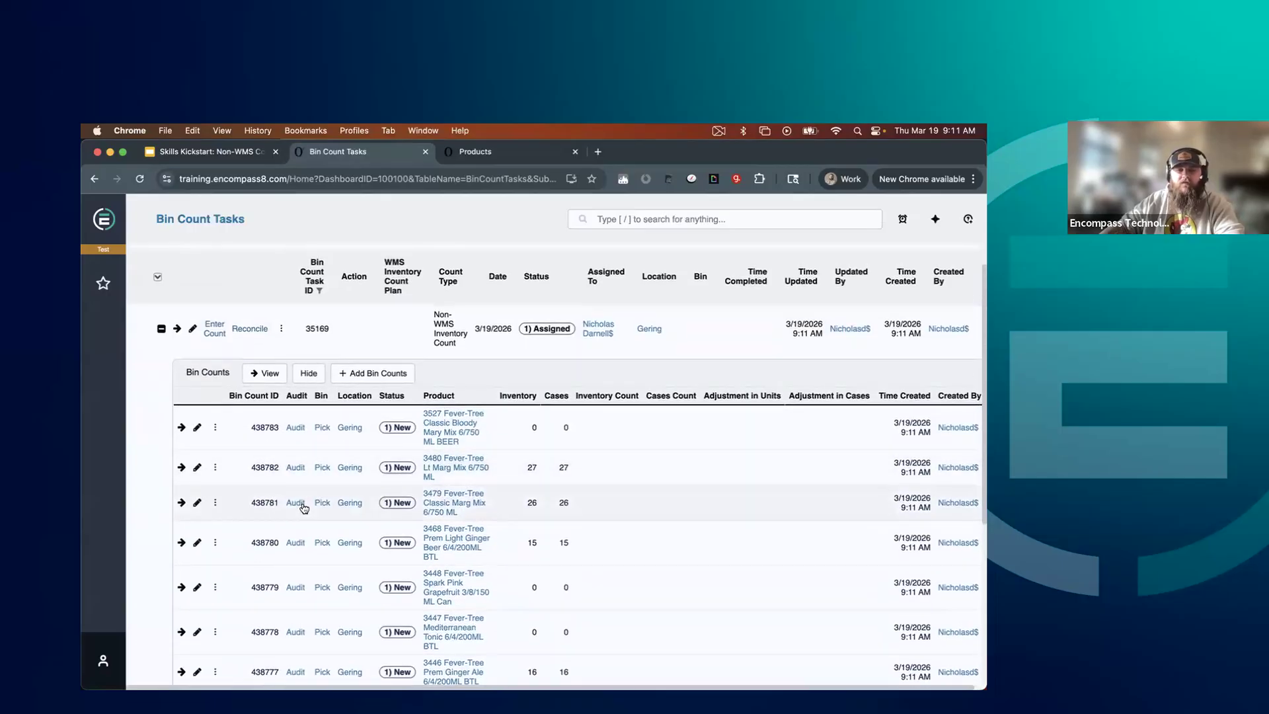
pyautogui.scroll(-5, 595, 489)
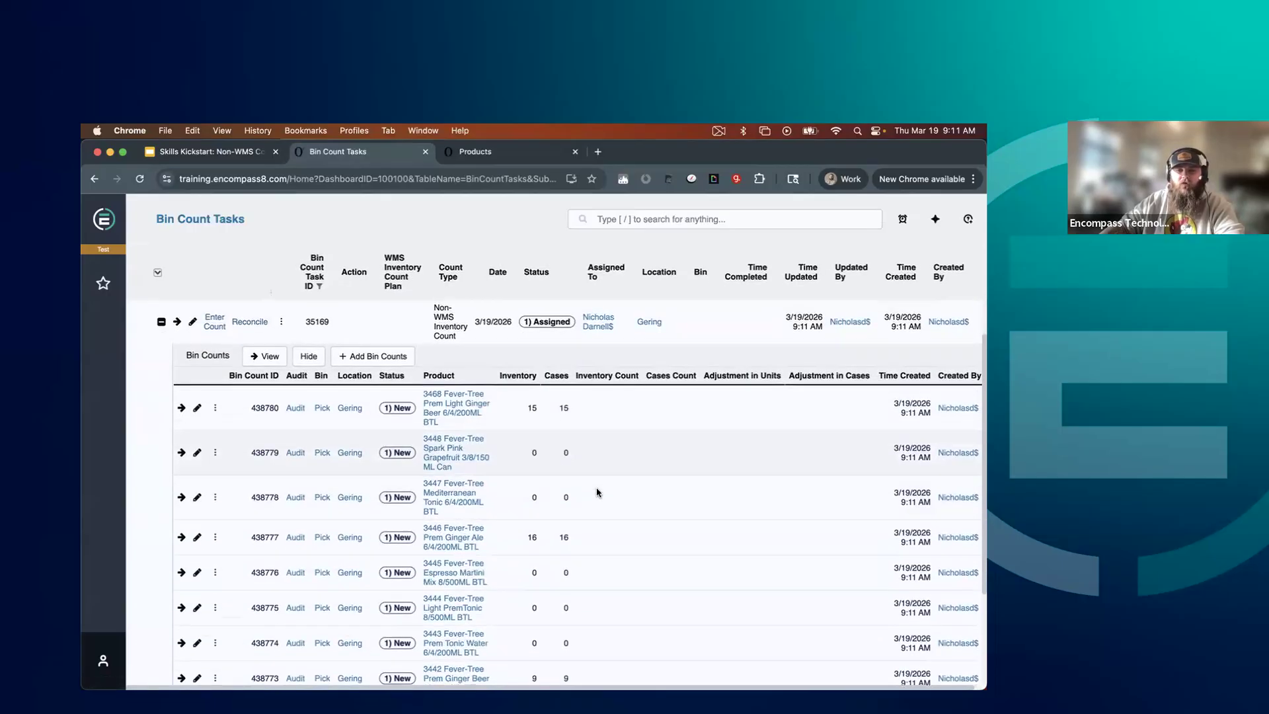
pyautogui.scroll(-1, 595, 494)
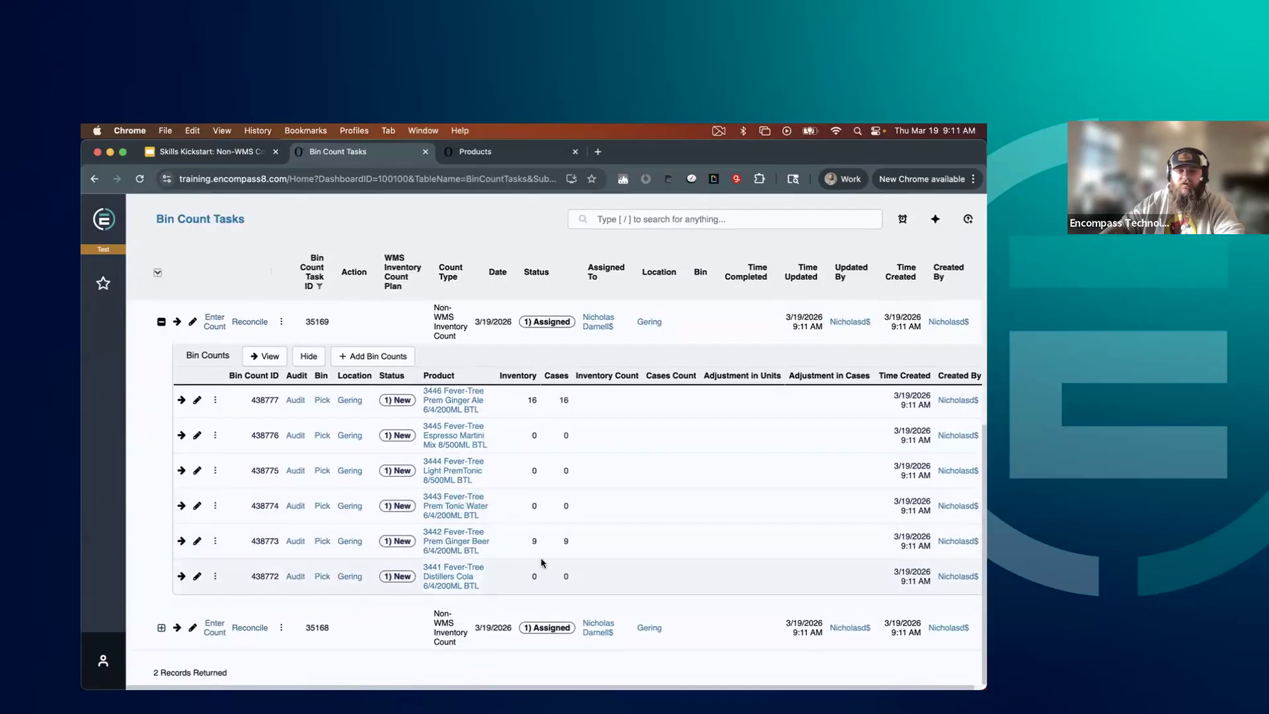
pyautogui.click(160, 628)
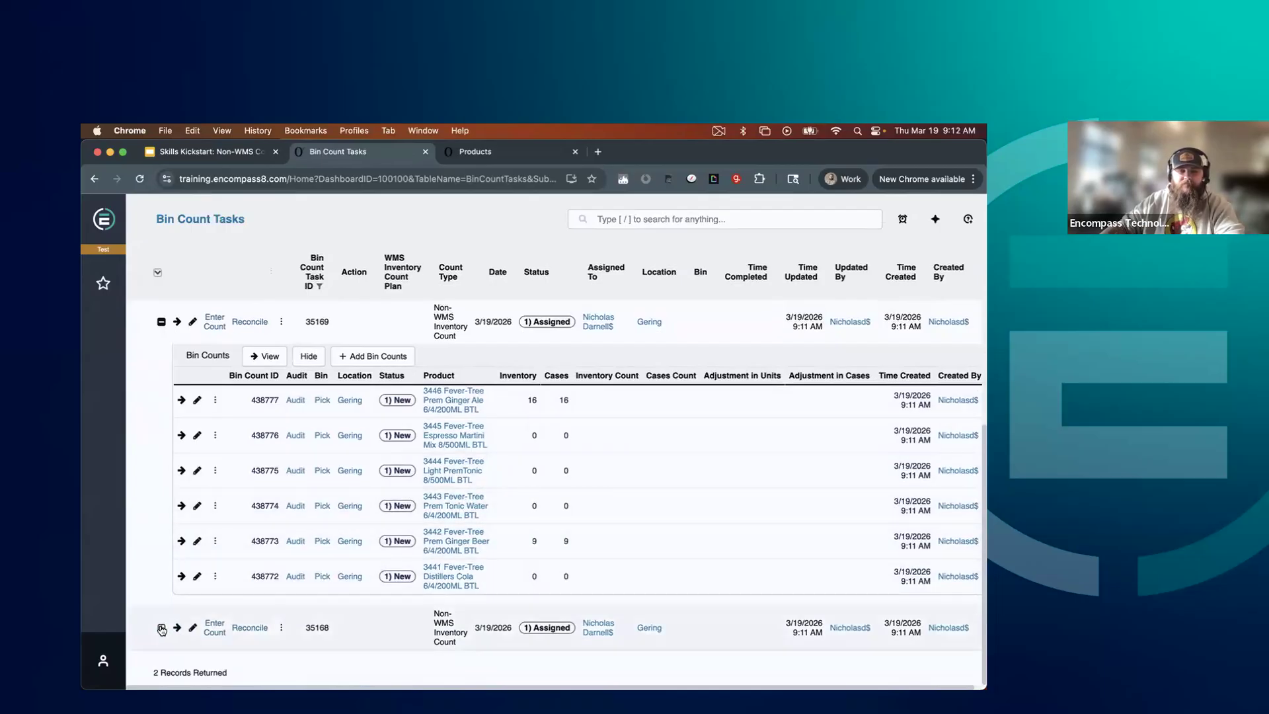
pyautogui.scroll(-5, 490, 539)
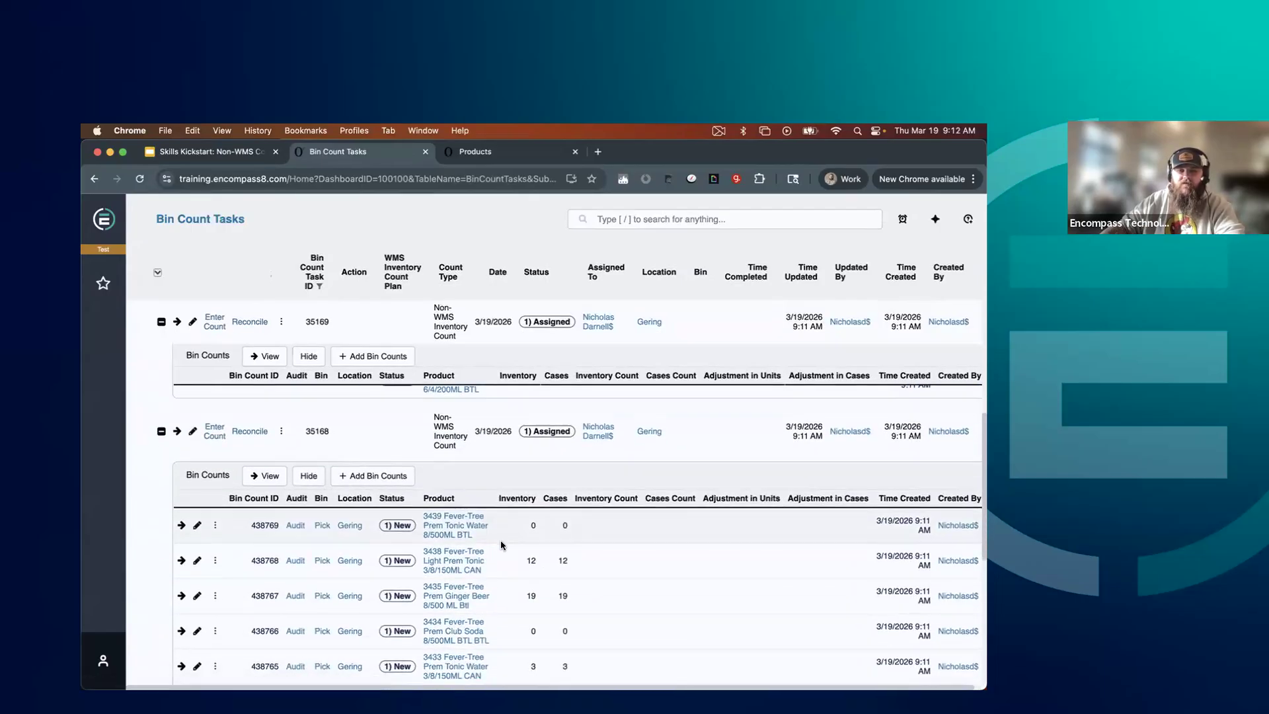
pyautogui.scroll(-1, 502, 544)
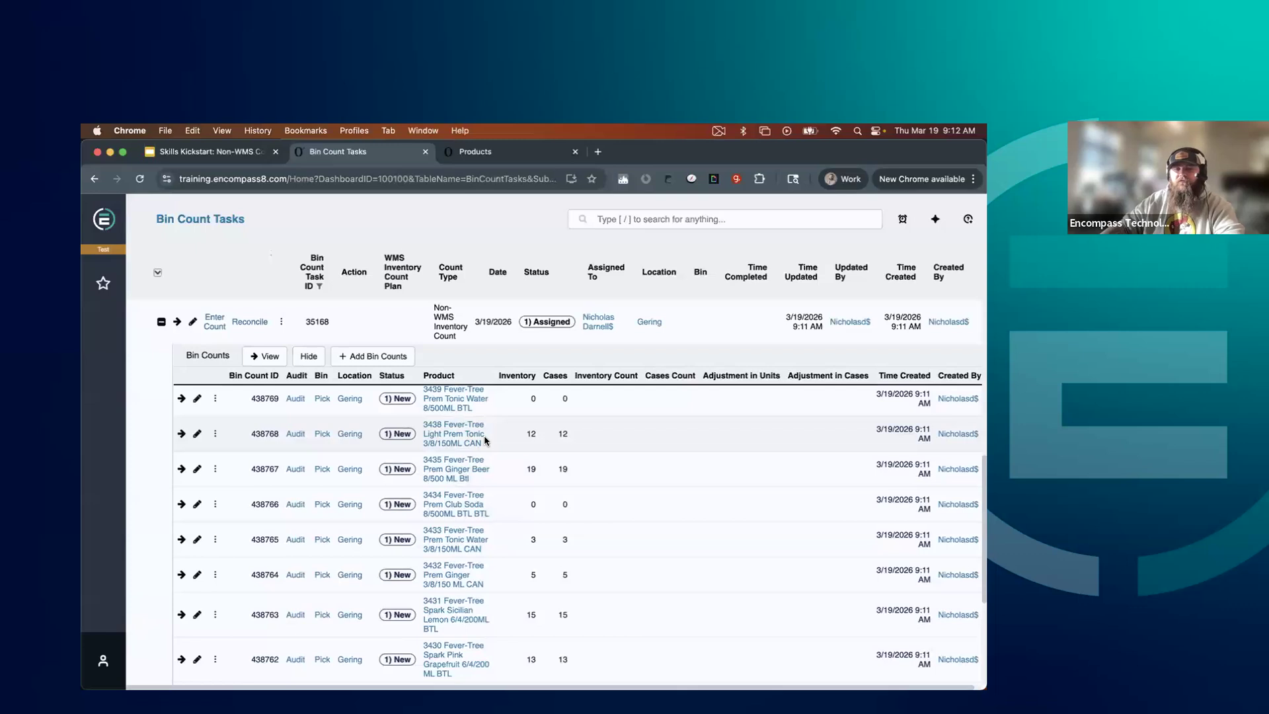
pyautogui.scroll(12, 485, 440)
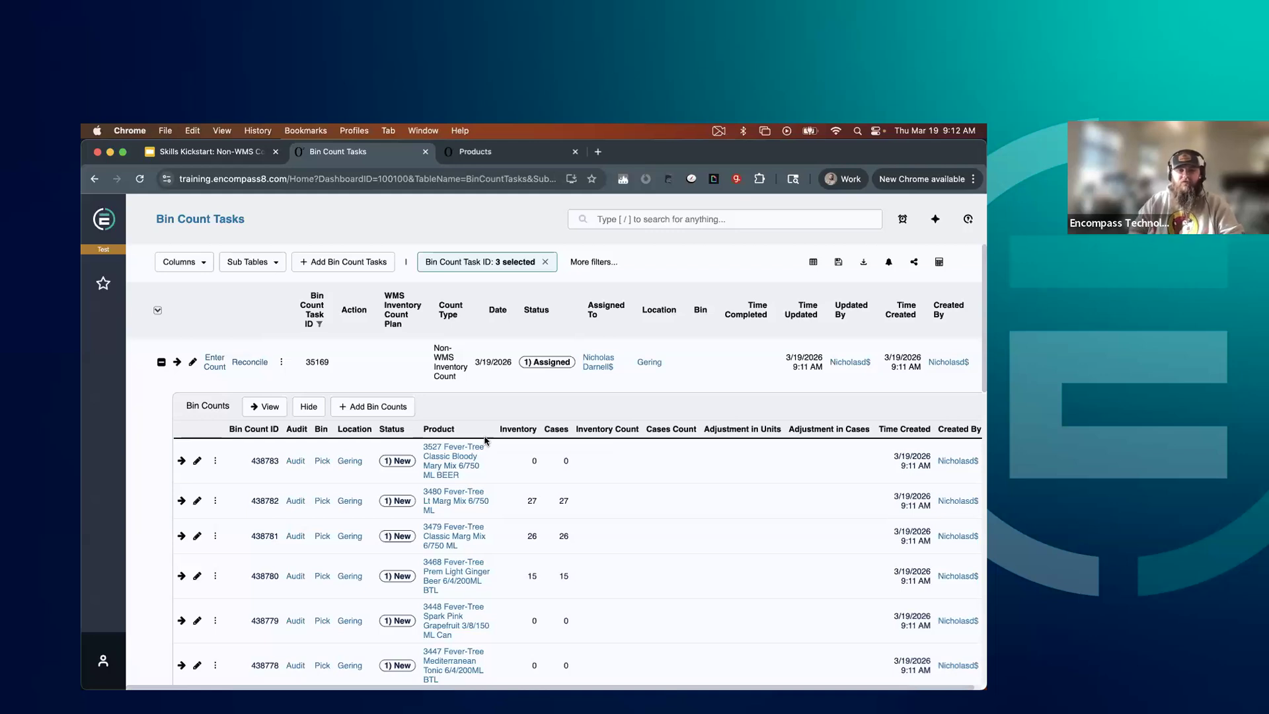
# Open count entry for bin count task 35169 and enable filling empty quantity boxes with 0
pyautogui.click(218, 368)
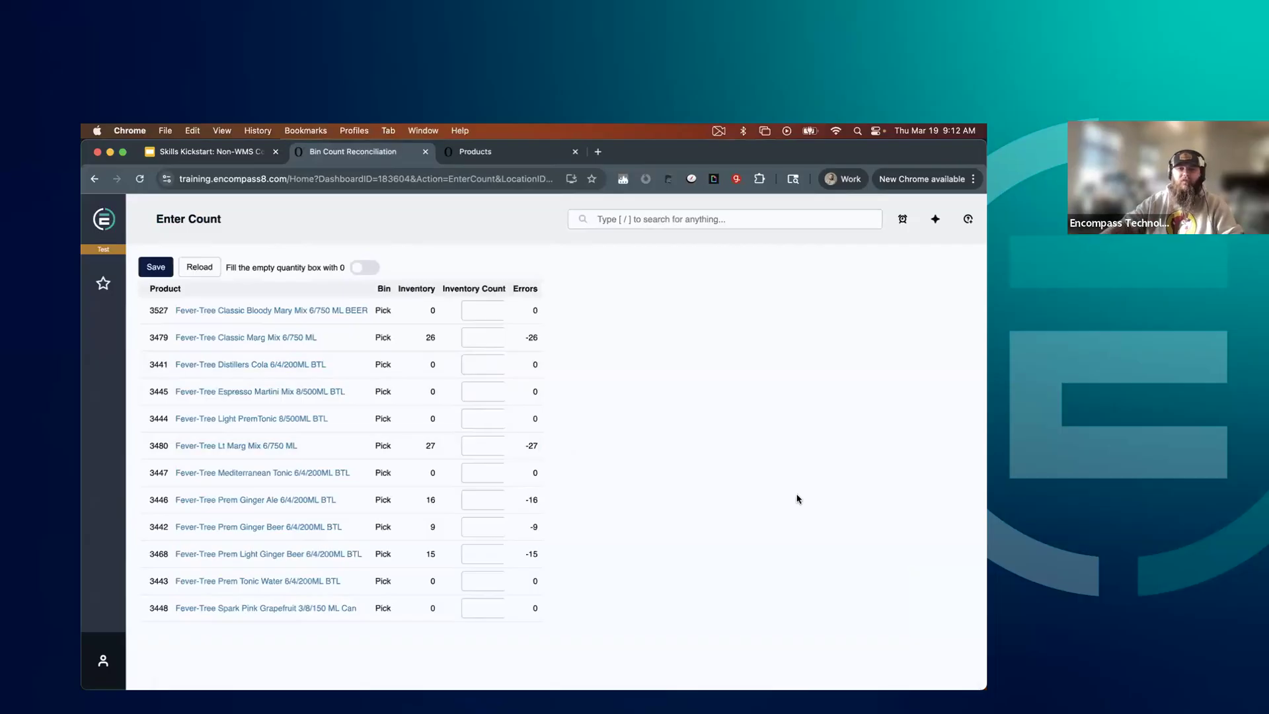
pyautogui.rightClick(589, 329)
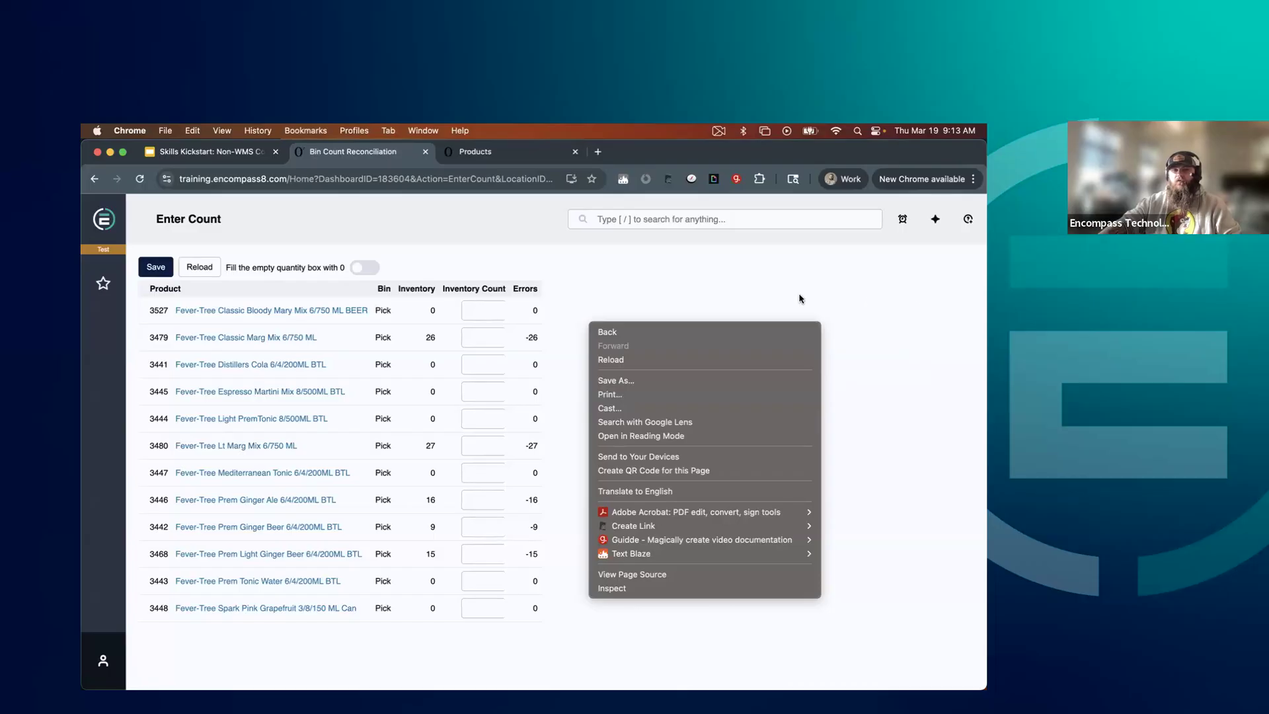
pyautogui.click(772, 290)
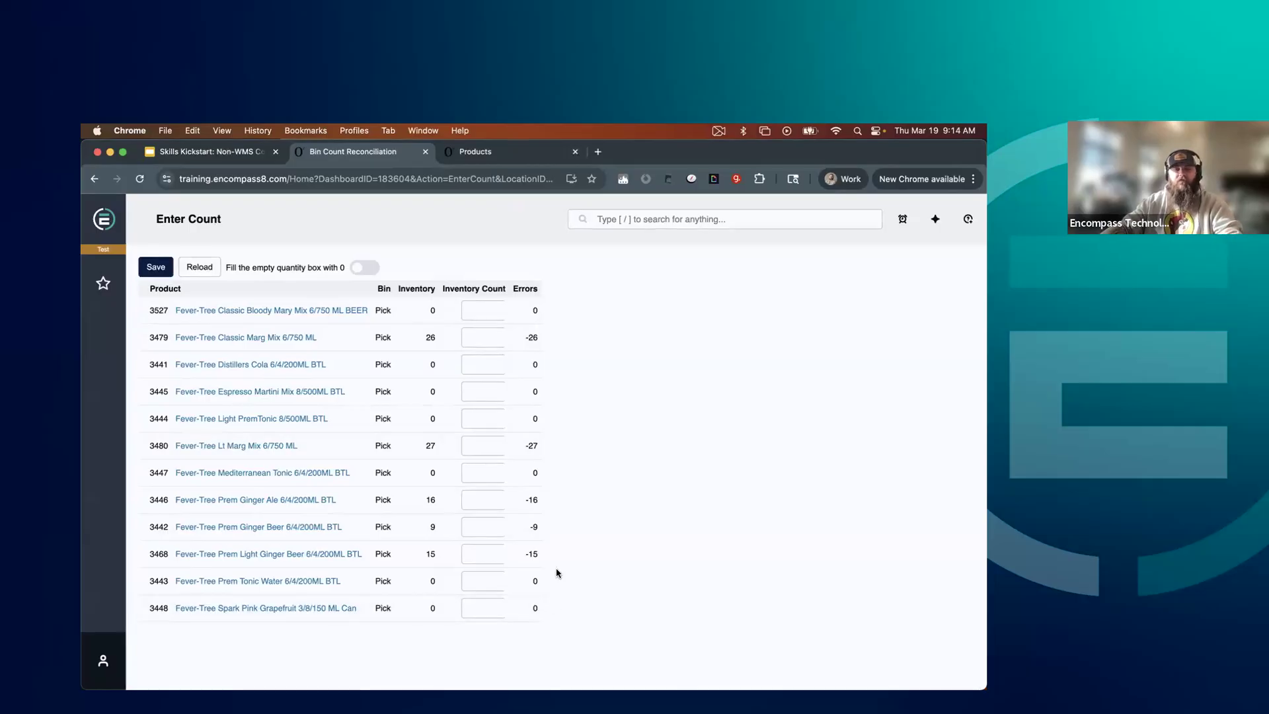
pyautogui.click(366, 271)
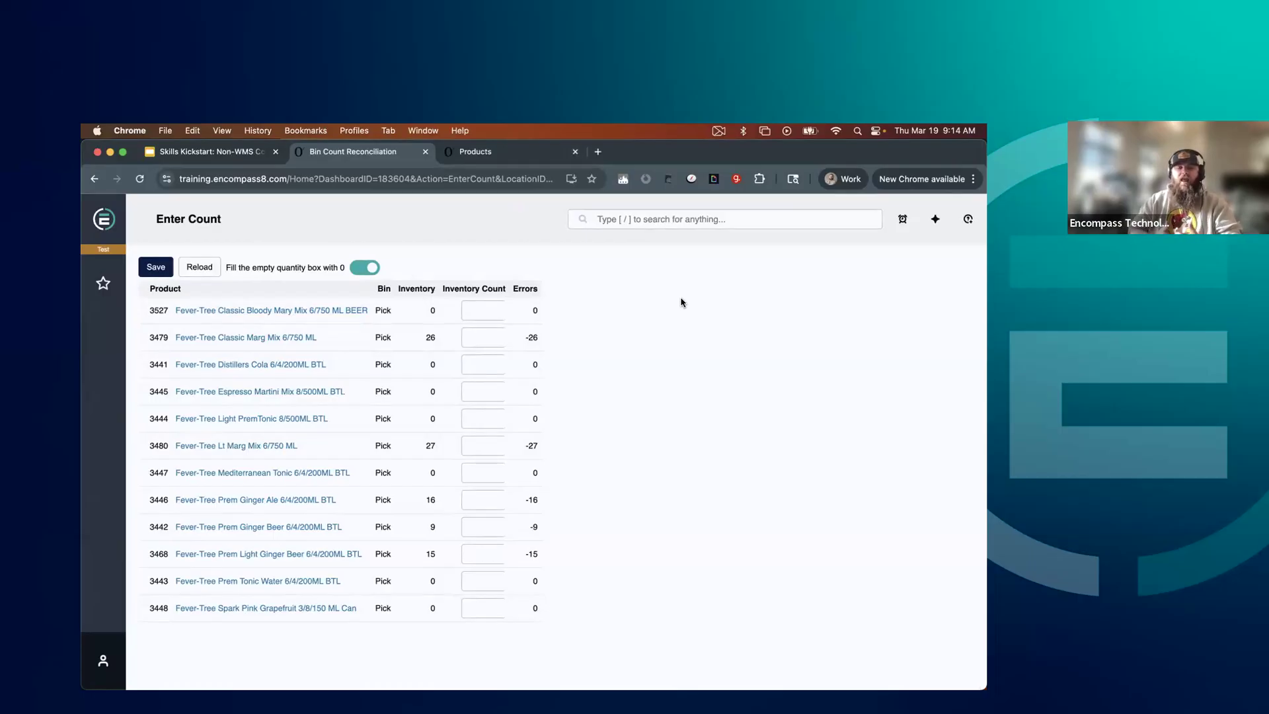
# Enter inventory counts of 26 for products 3479 and 3480, 16 for 3446, 9 for 3442 and 15 for 3468
pyautogui.click(502, 335)
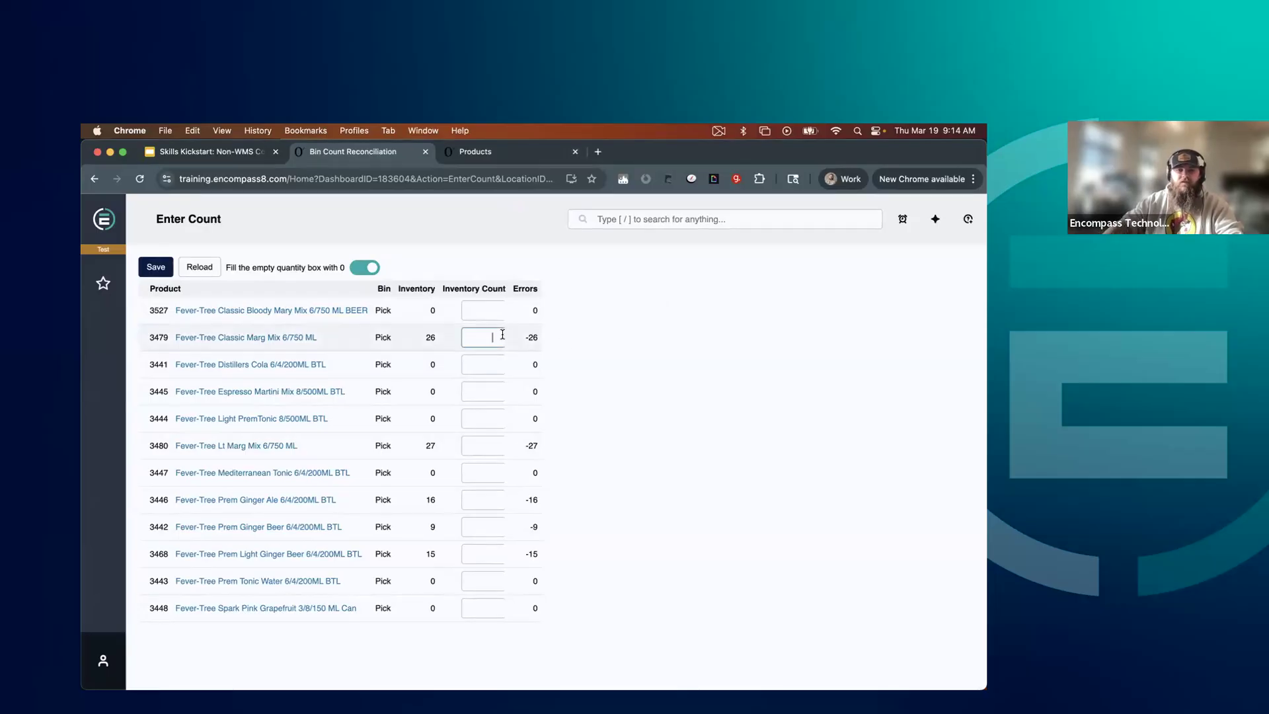
pyautogui.write('26')
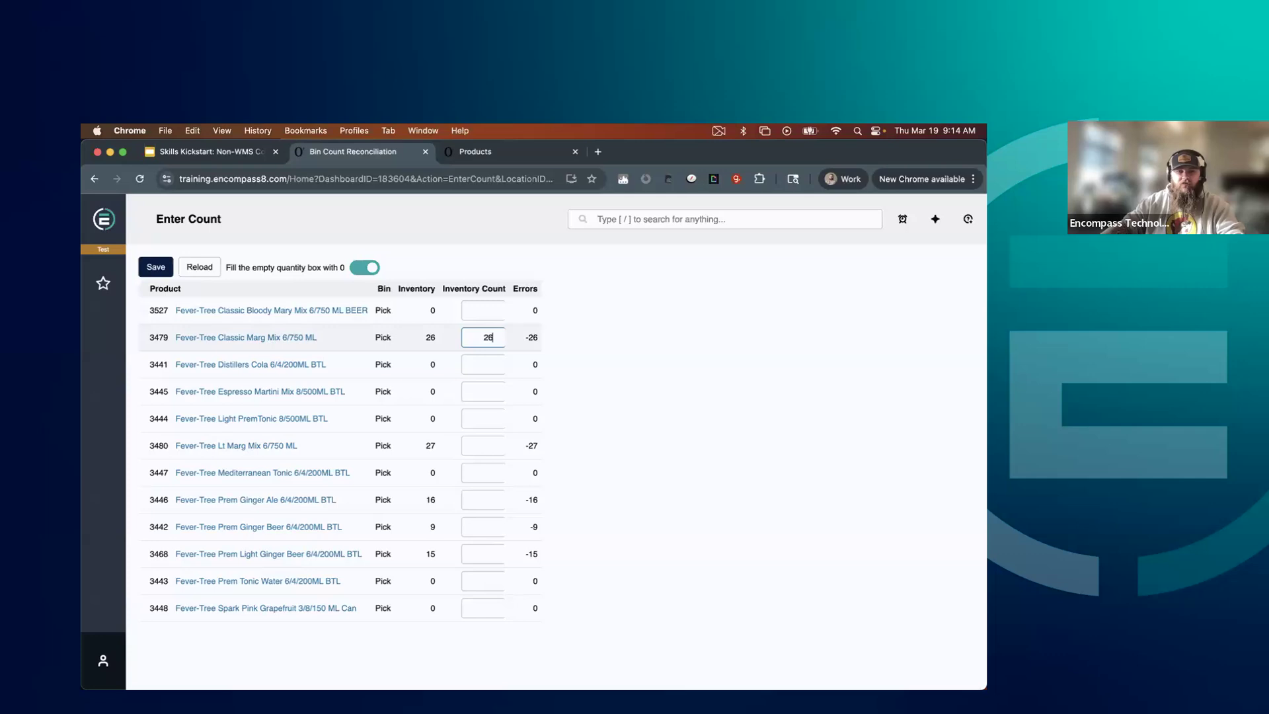
pyautogui.click(484, 446)
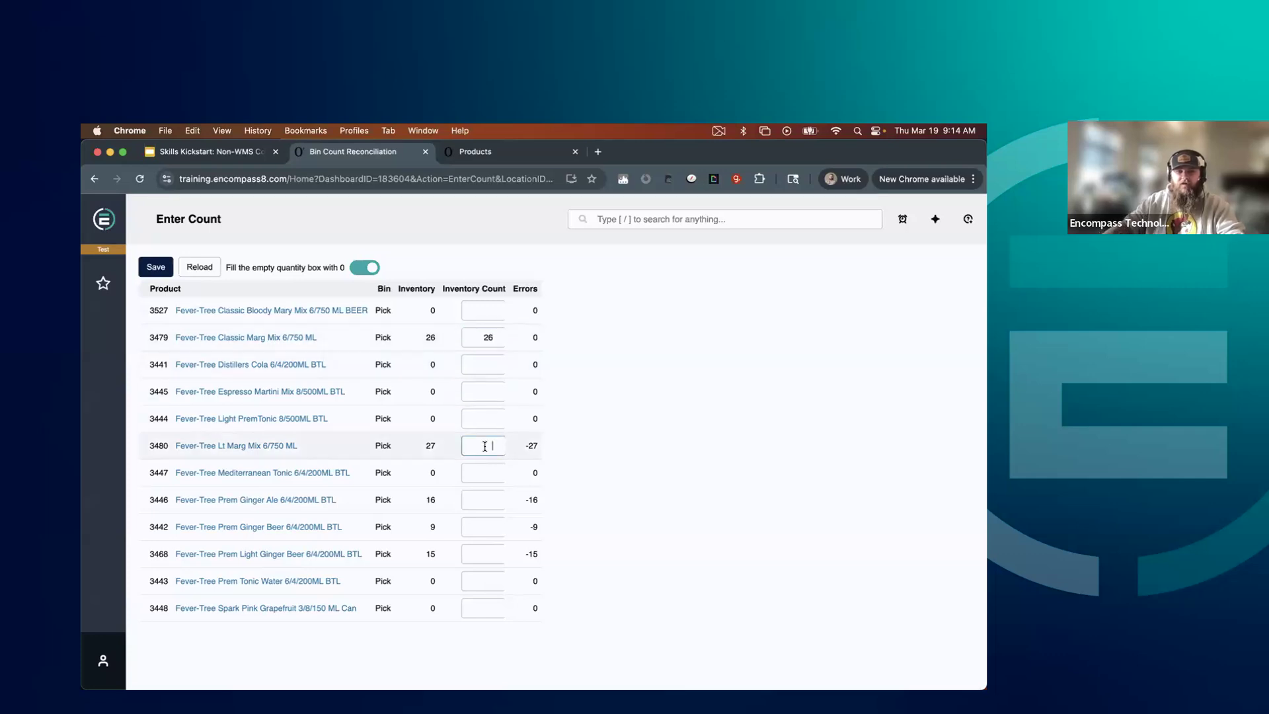
pyautogui.write('26')
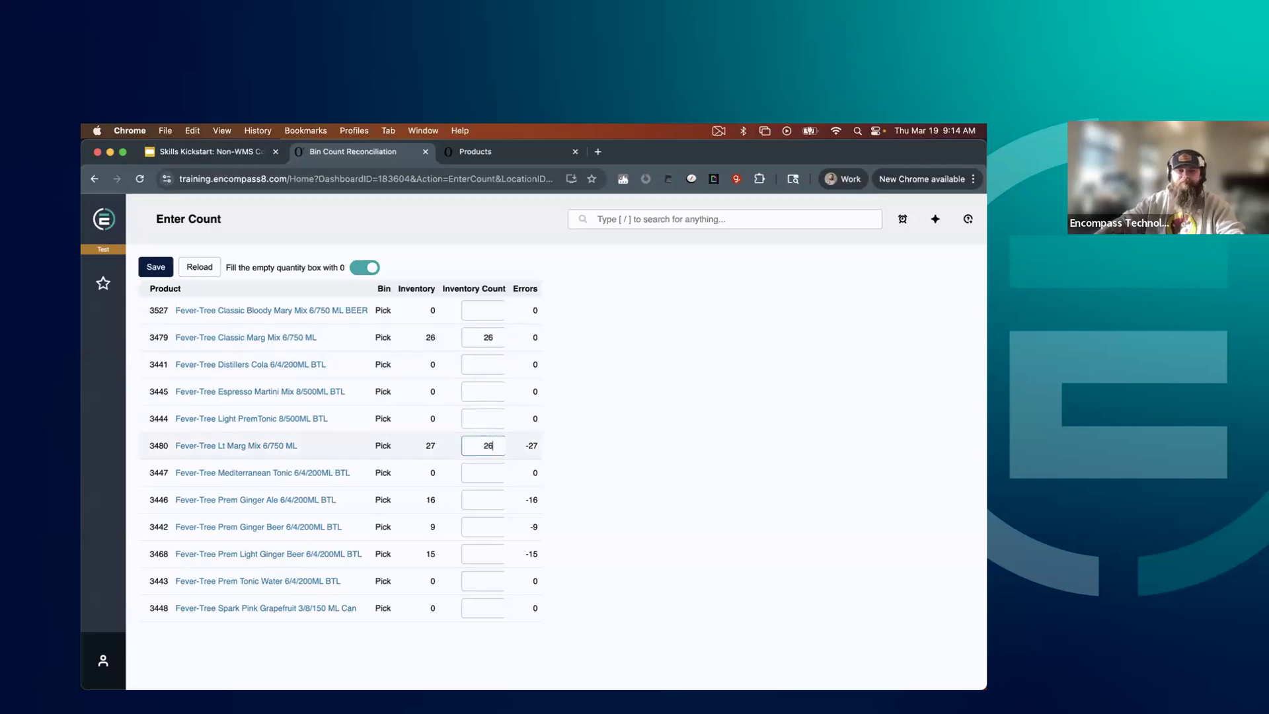
pyautogui.click(481, 504)
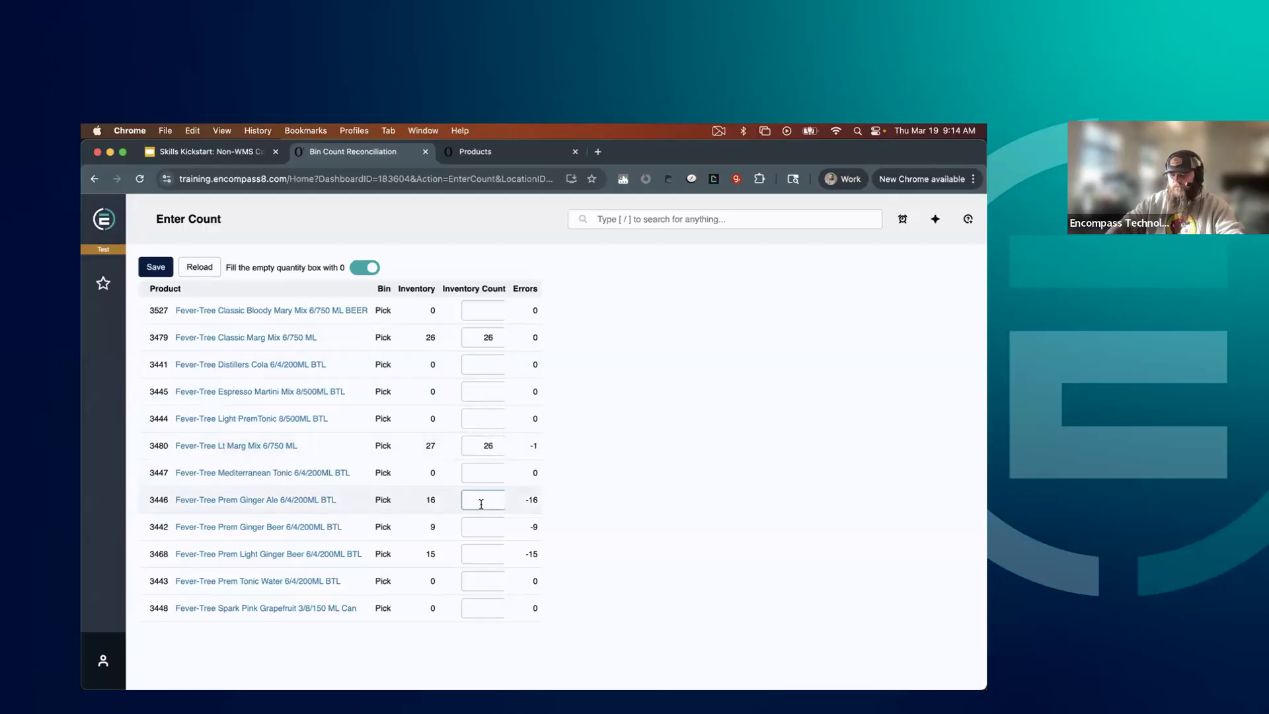
pyautogui.write('16')
pyautogui.click(472, 522)
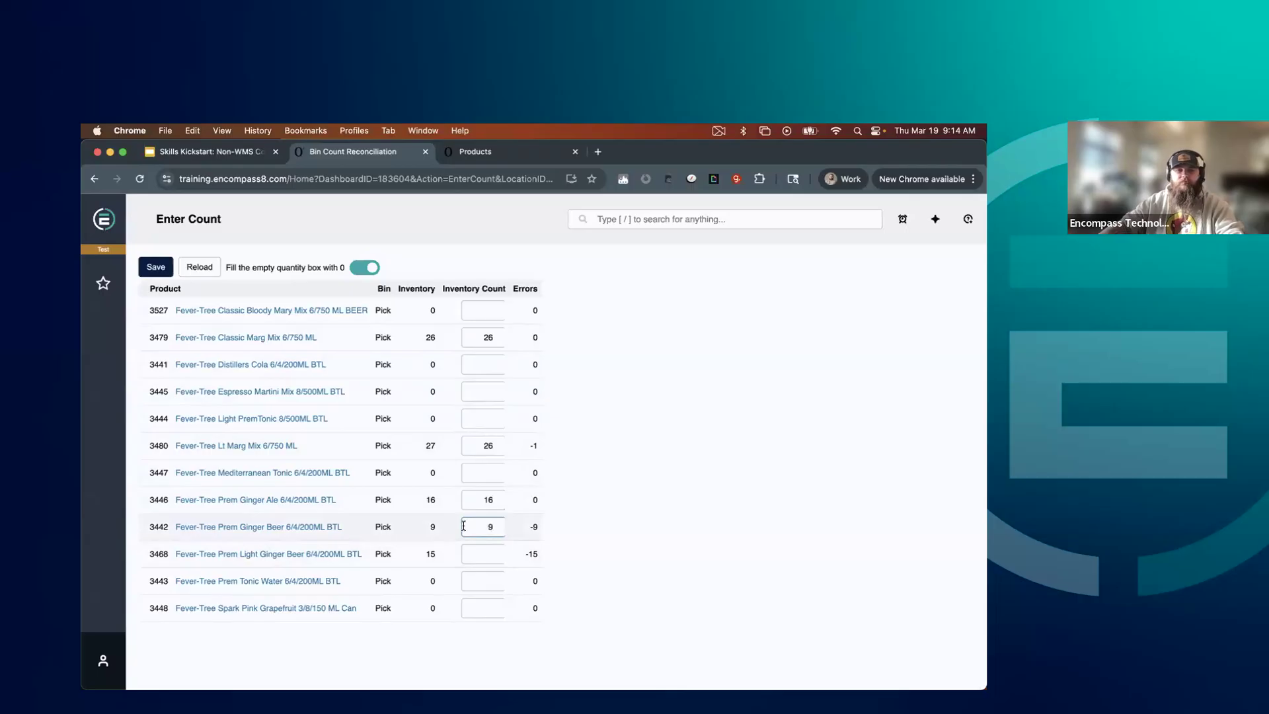
pyautogui.click(484, 556)
pyautogui.write('15')
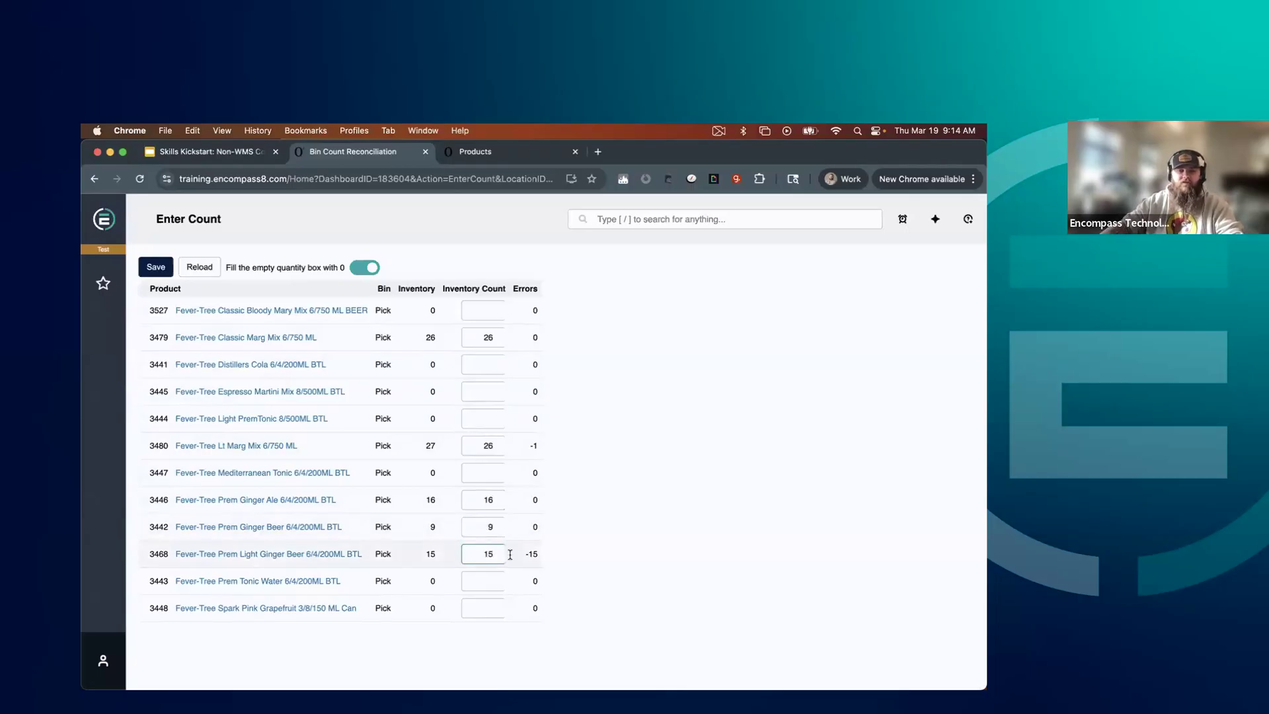
pyautogui.click(674, 550)
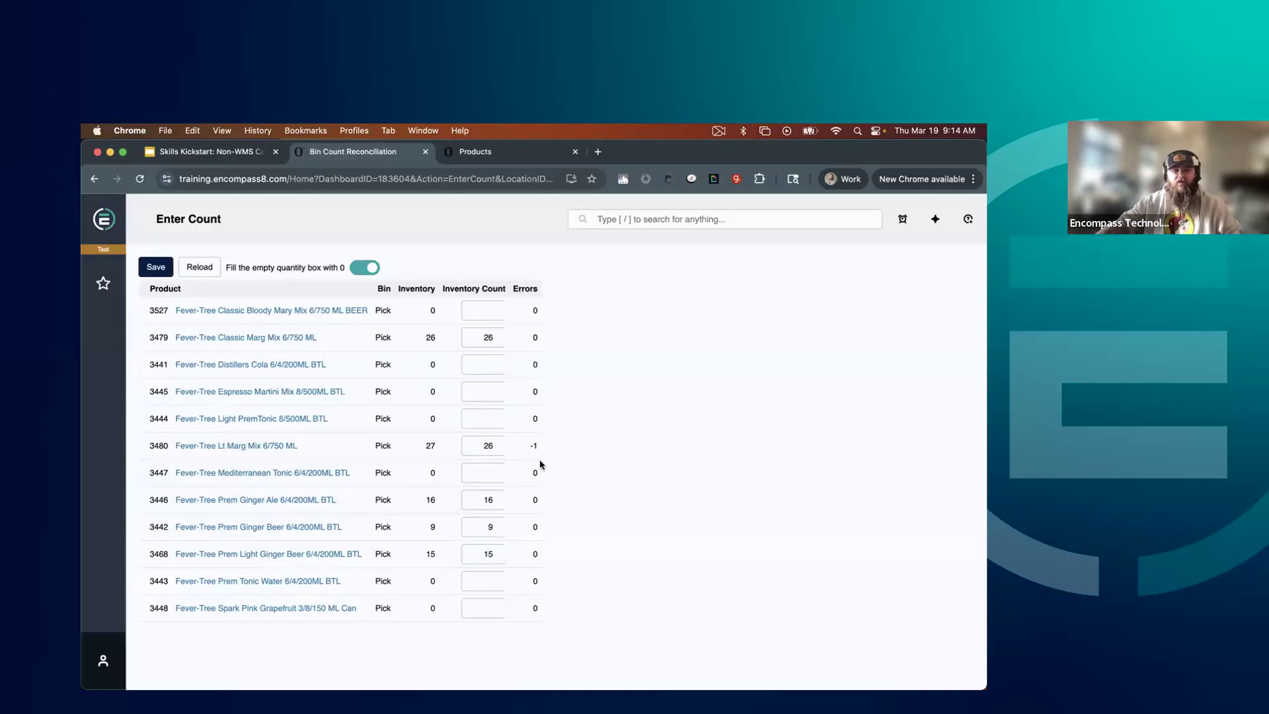
# Save the entered inventory counts for the bin count task and open its completed bin count task view
pyautogui.click(480, 447)
pyautogui.doubleClick(480, 447)
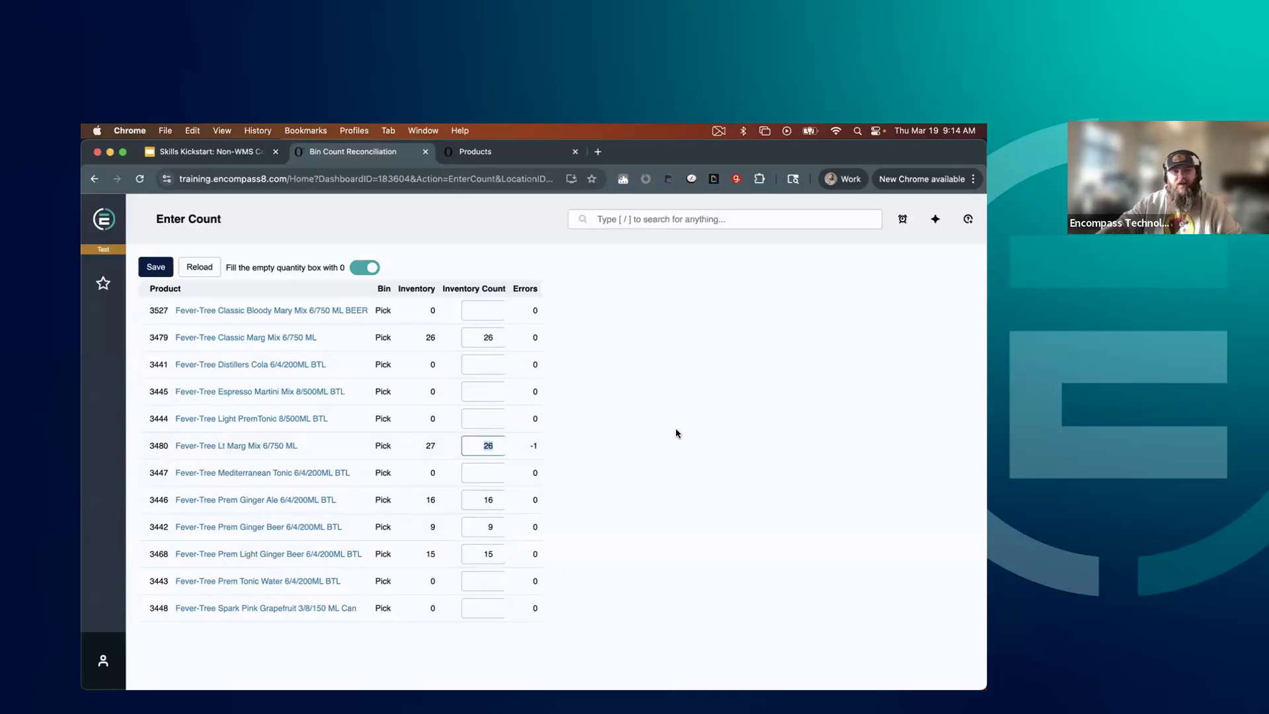
pyautogui.click(495, 445)
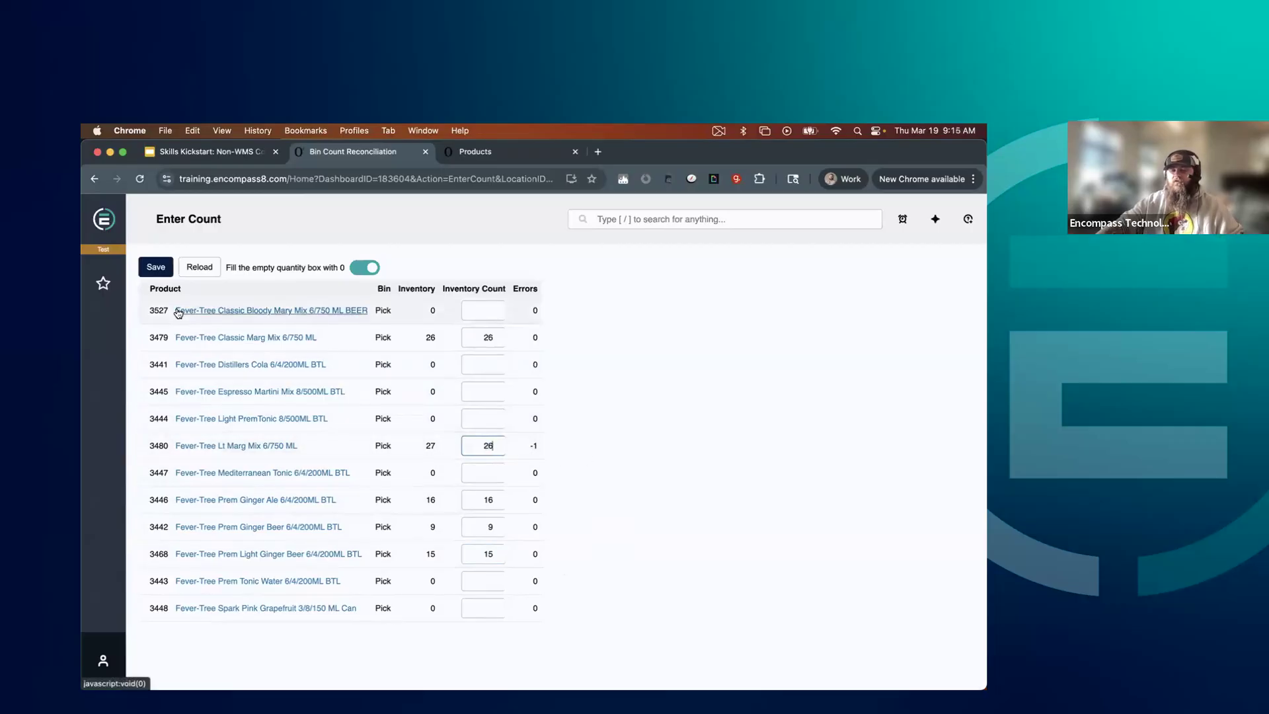
pyautogui.click(156, 267)
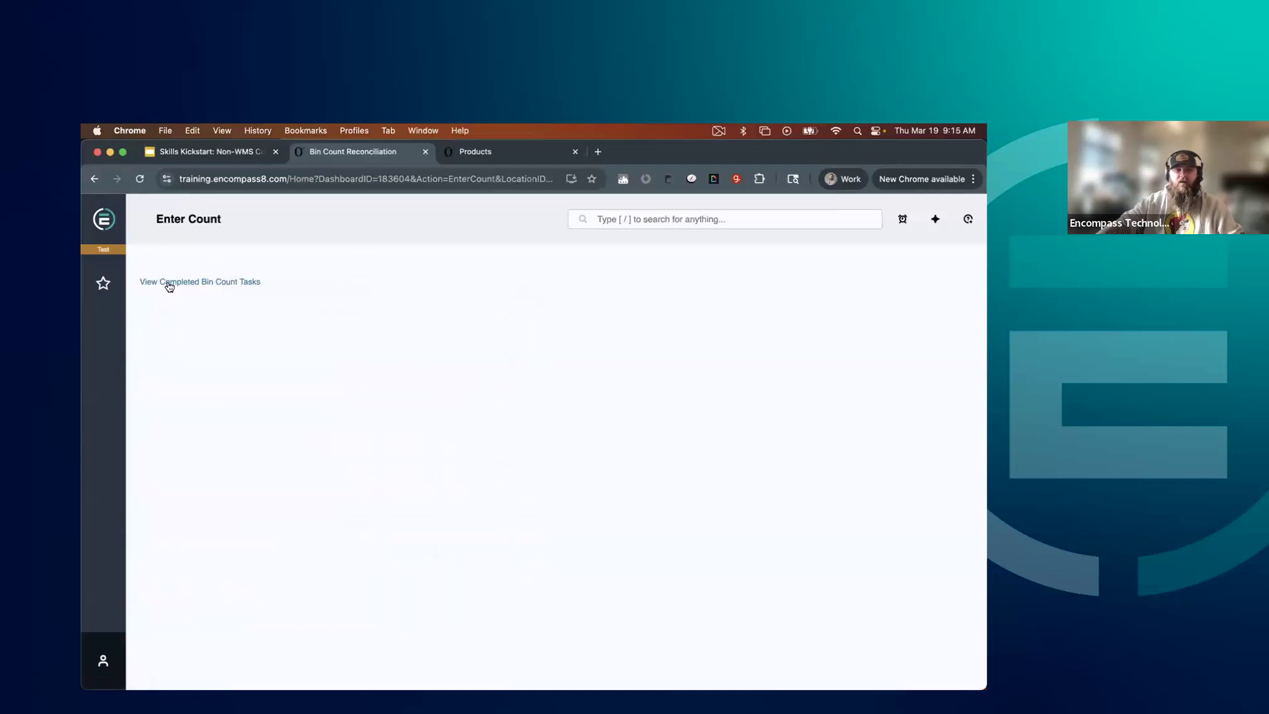
pyautogui.click(168, 284)
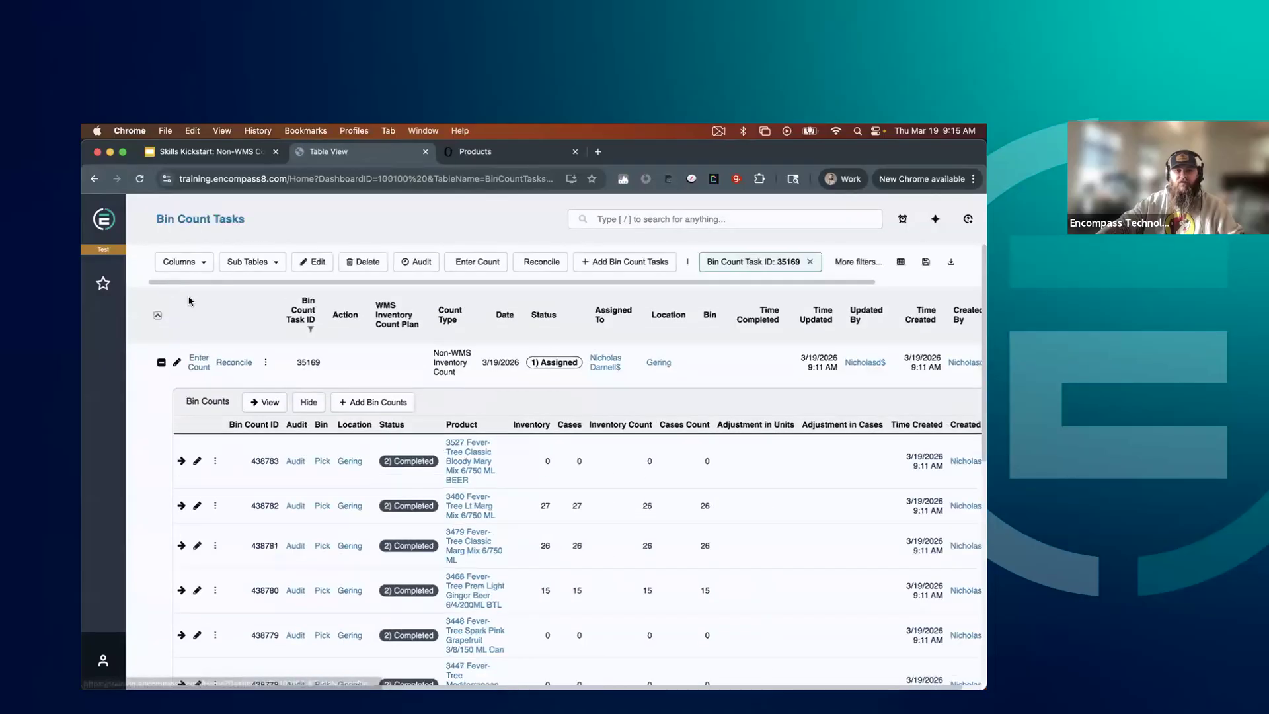
# Examine the bin count statuses and inventory counts under bin count task 35169, and collapse its details
pyautogui.scroll(-2, 399, 447)
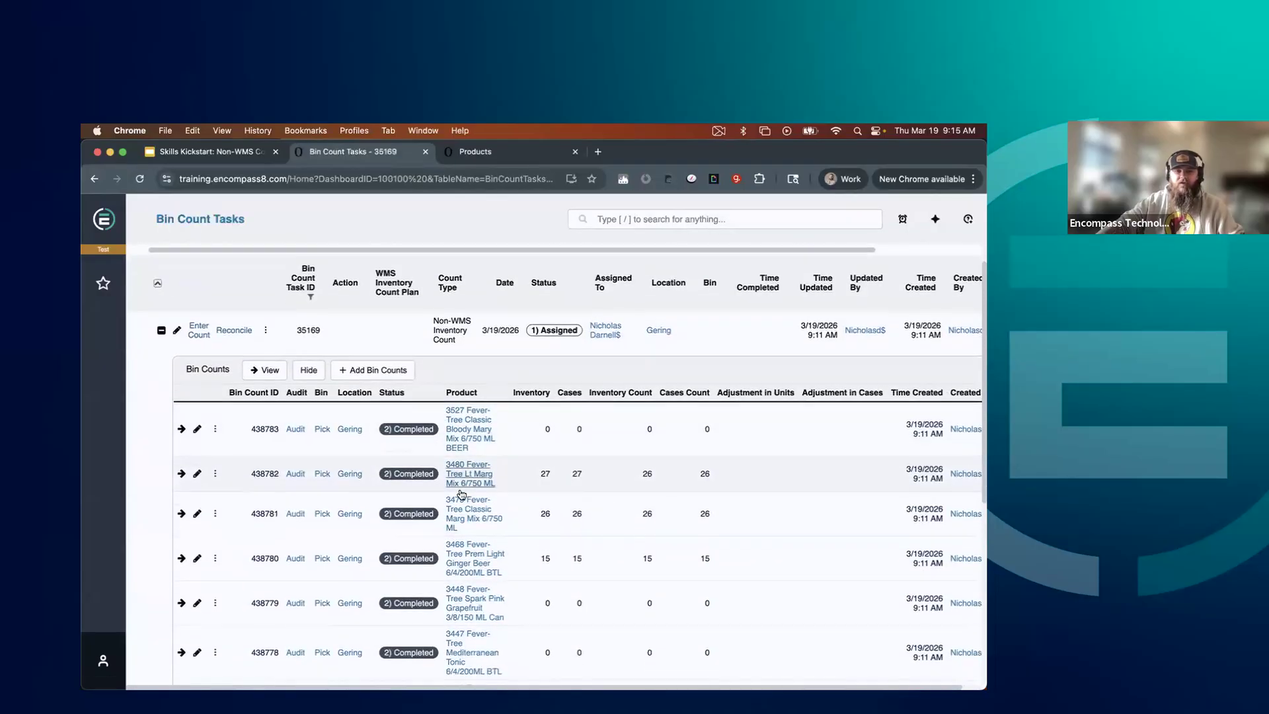
pyautogui.scroll(2, 467, 492)
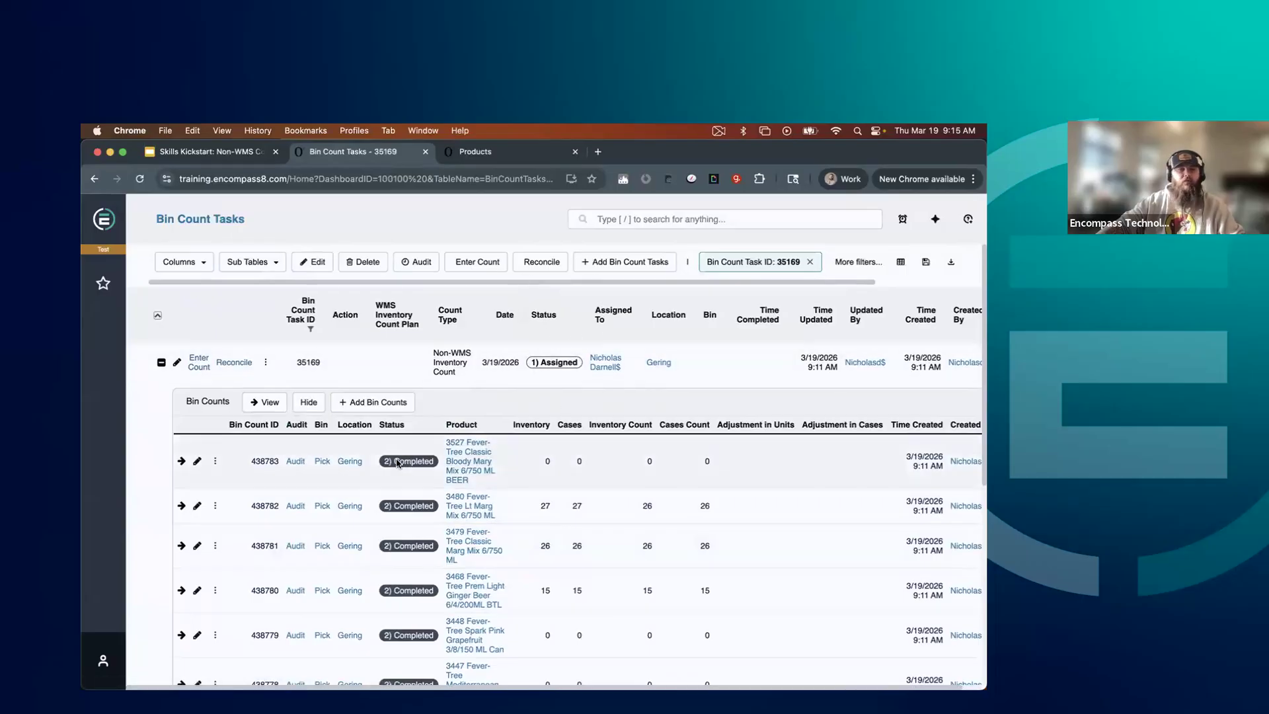
pyautogui.scroll(-4, 390, 473)
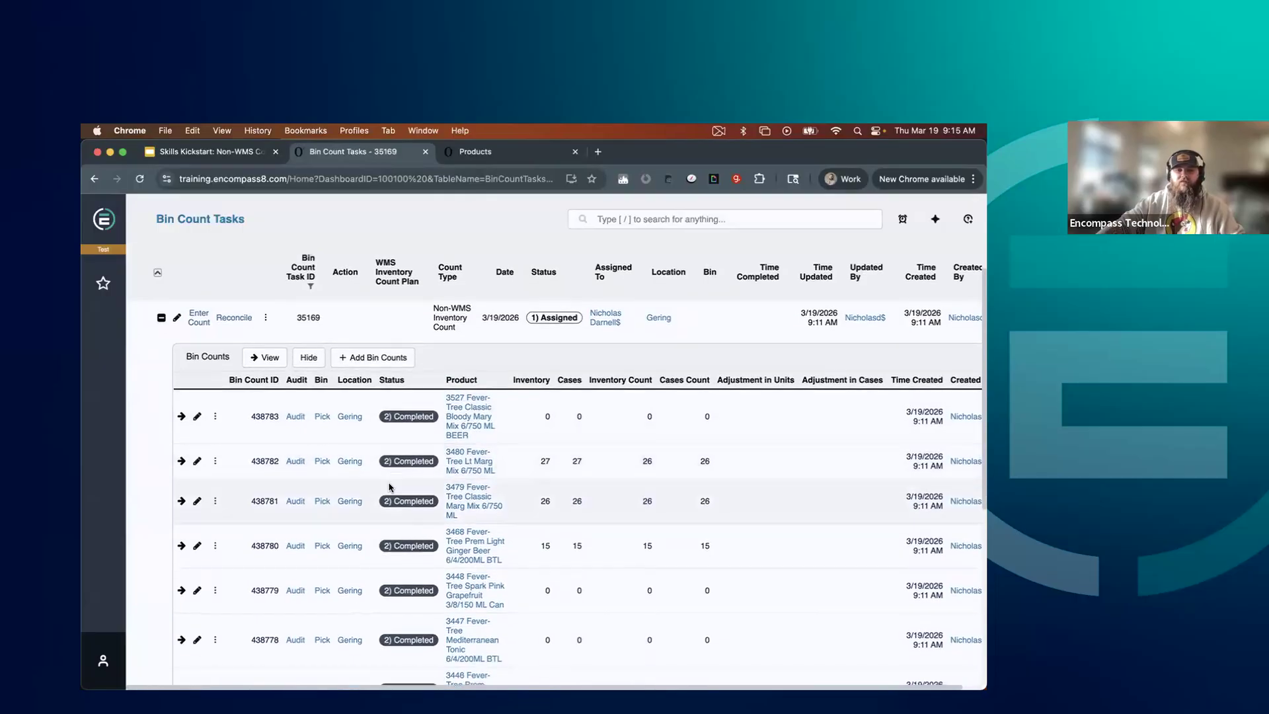
pyautogui.scroll(-2, 392, 494)
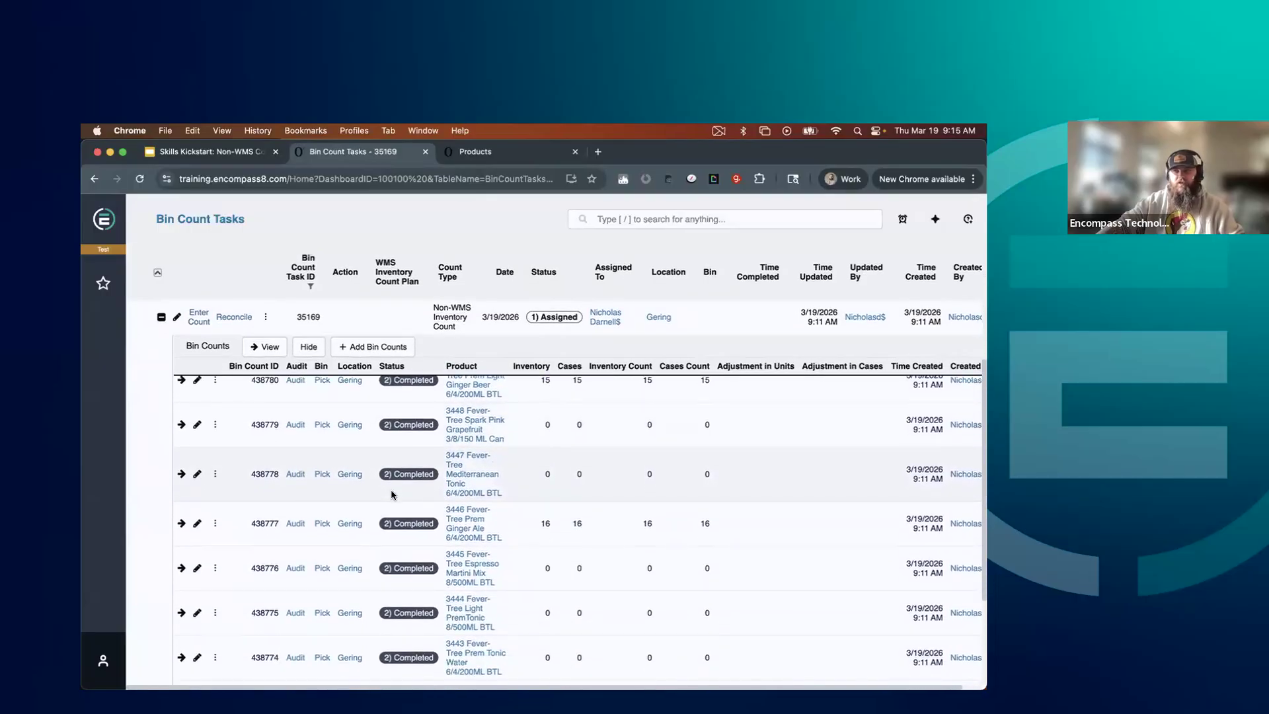
pyautogui.scroll(2, 392, 495)
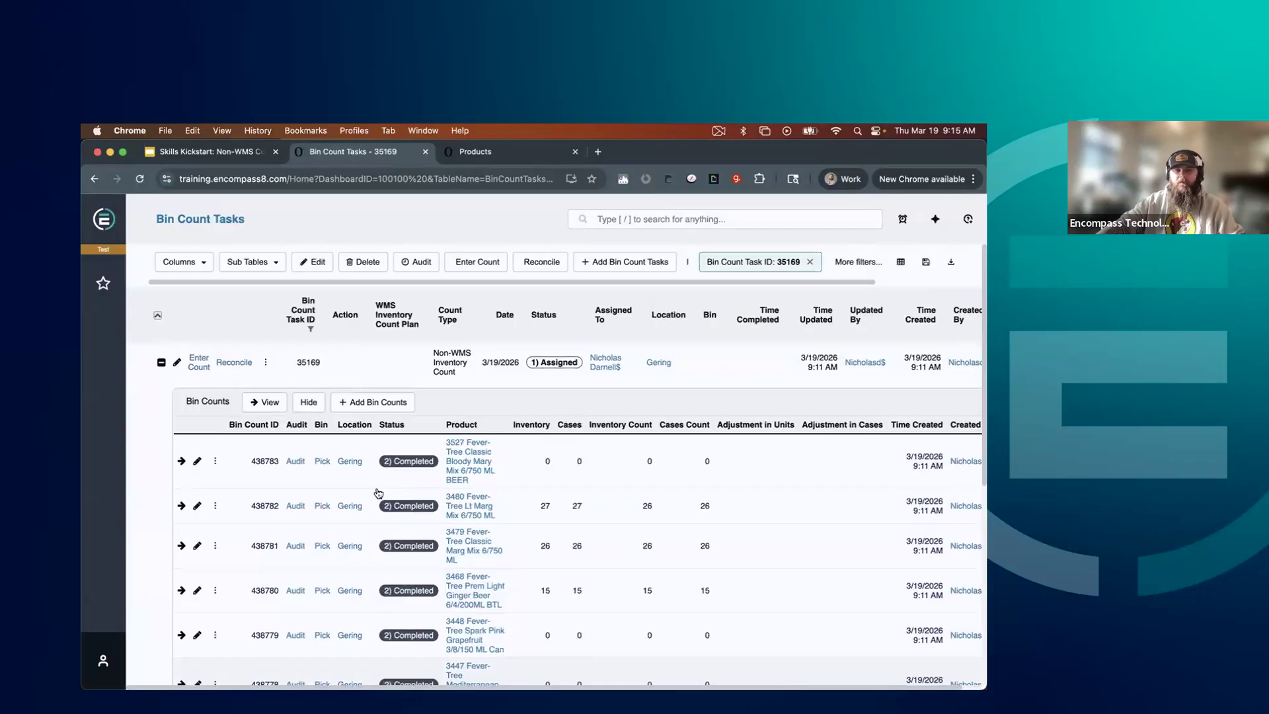
pyautogui.click(160, 367)
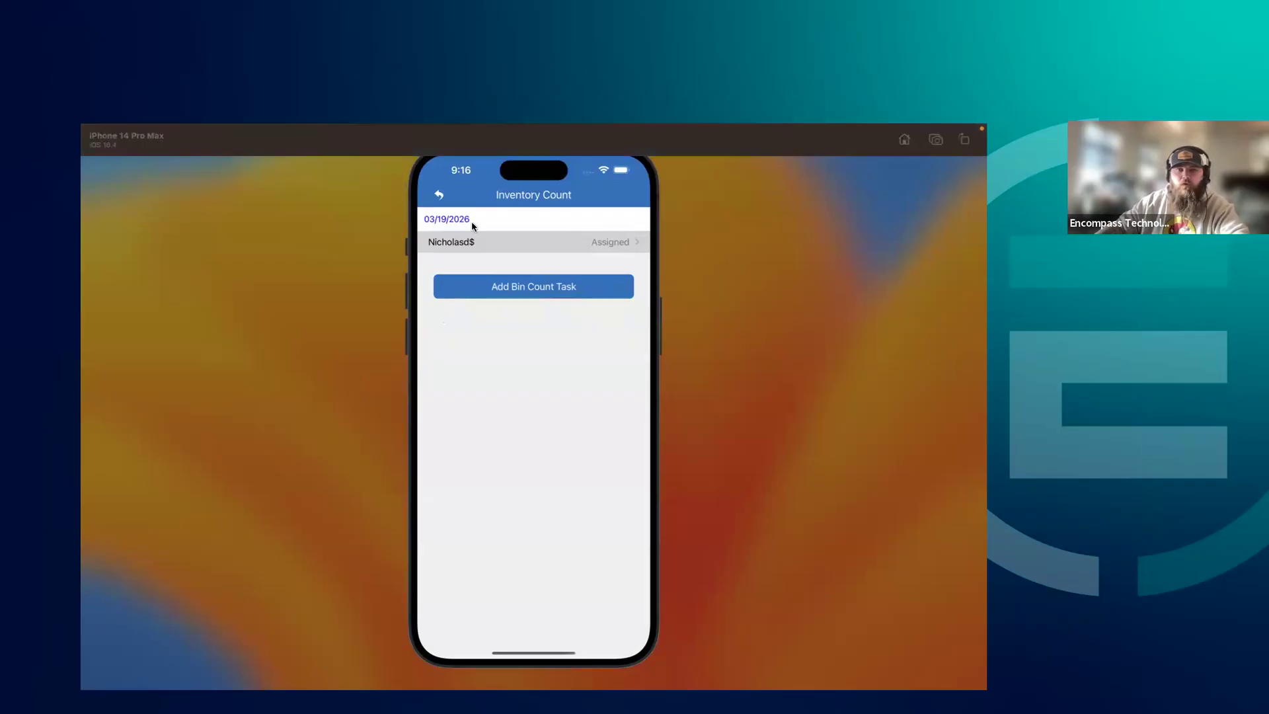
# In the Encompass mobile app, leave the inventory count and warehouse login to return to the home screen
pyautogui.click(436, 197)
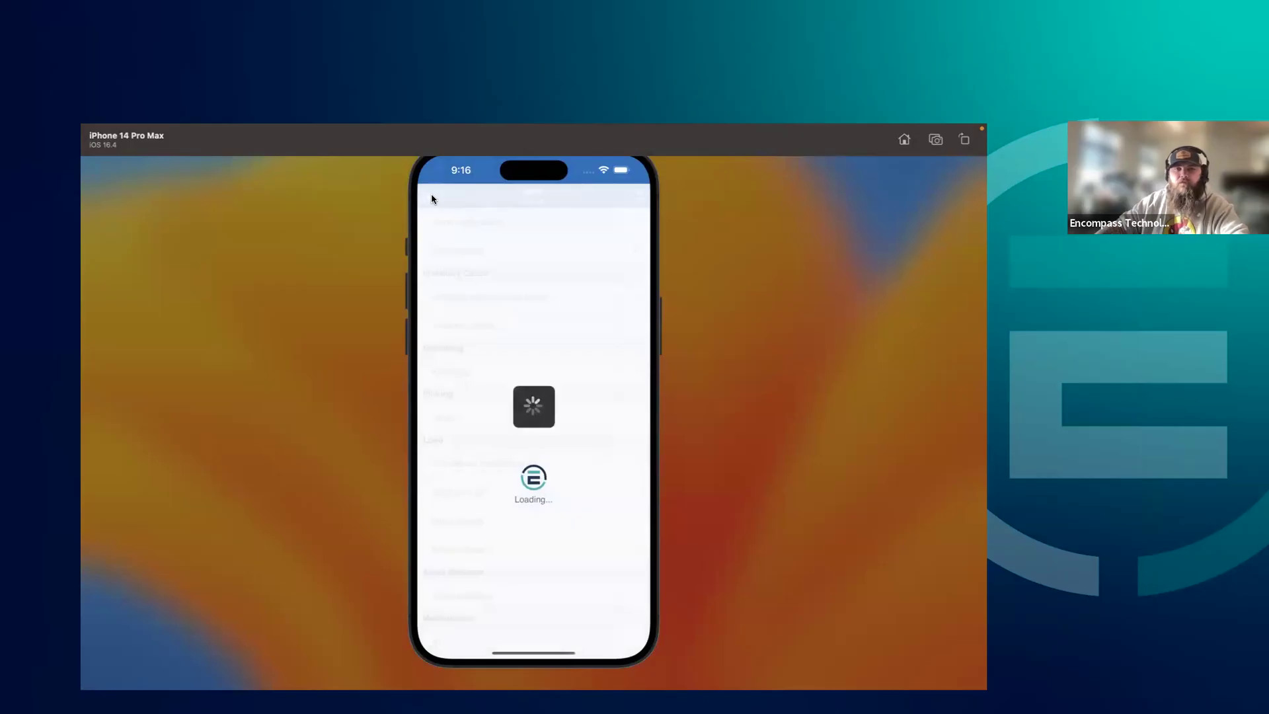
pyautogui.click(431, 196)
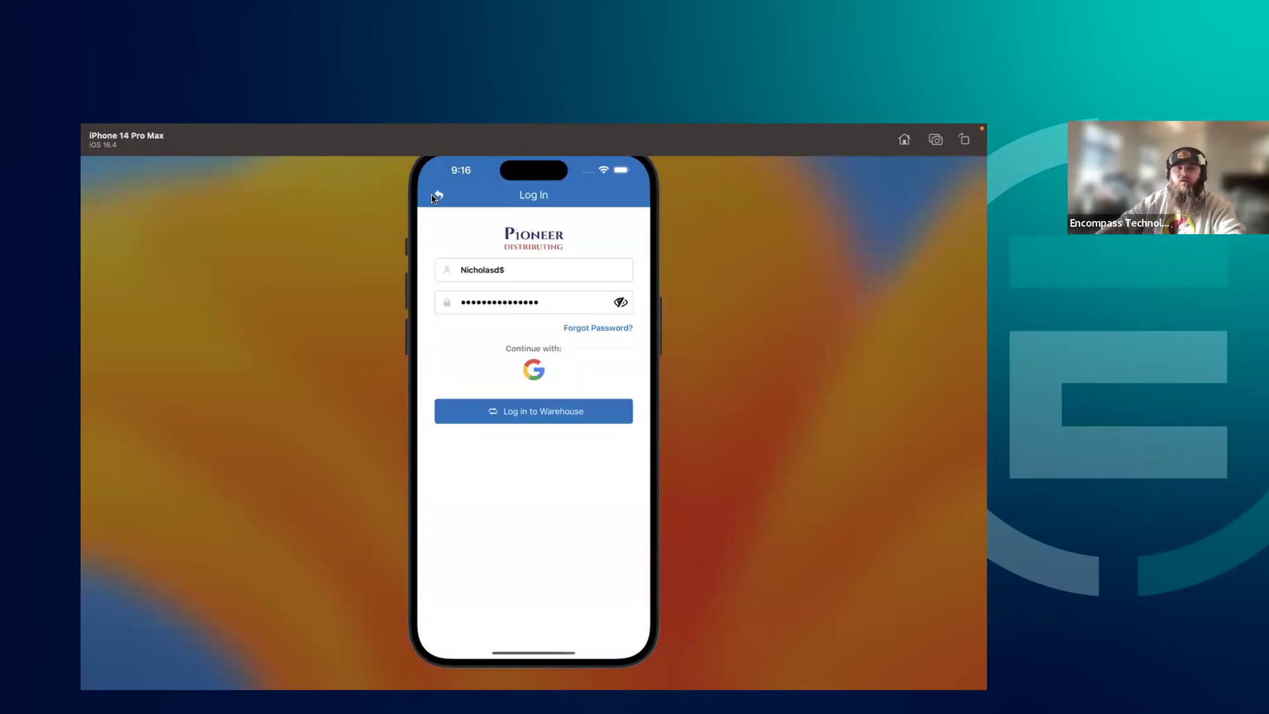
pyautogui.click(439, 196)
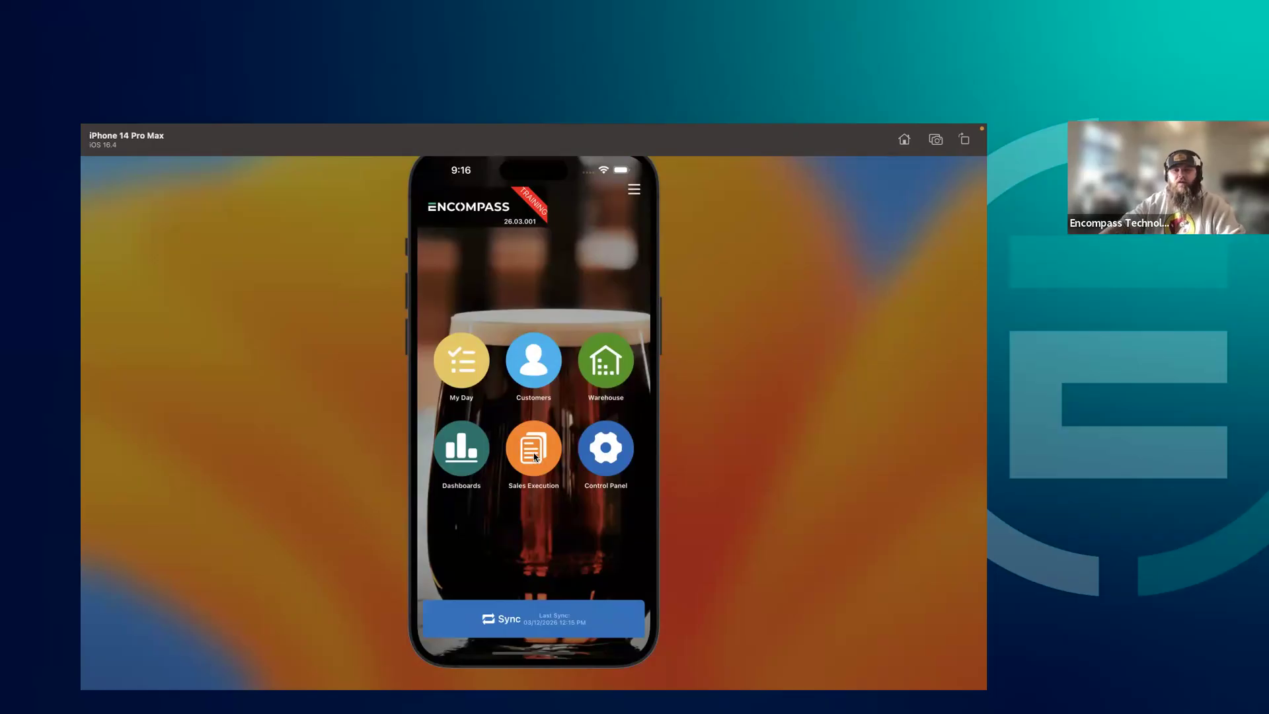
# Log in to the mobile Warehouse module, select the Gering location and open its Inventory Count tasks
pyautogui.click(622, 373)
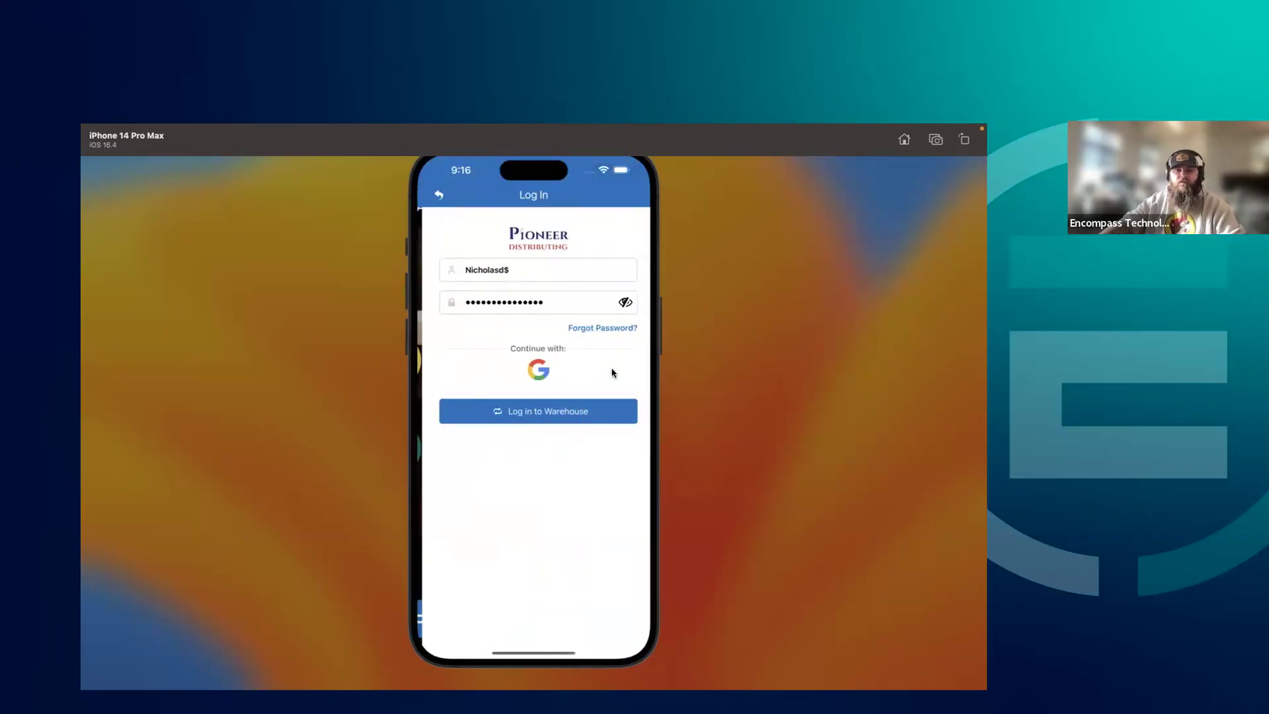
pyautogui.click(532, 415)
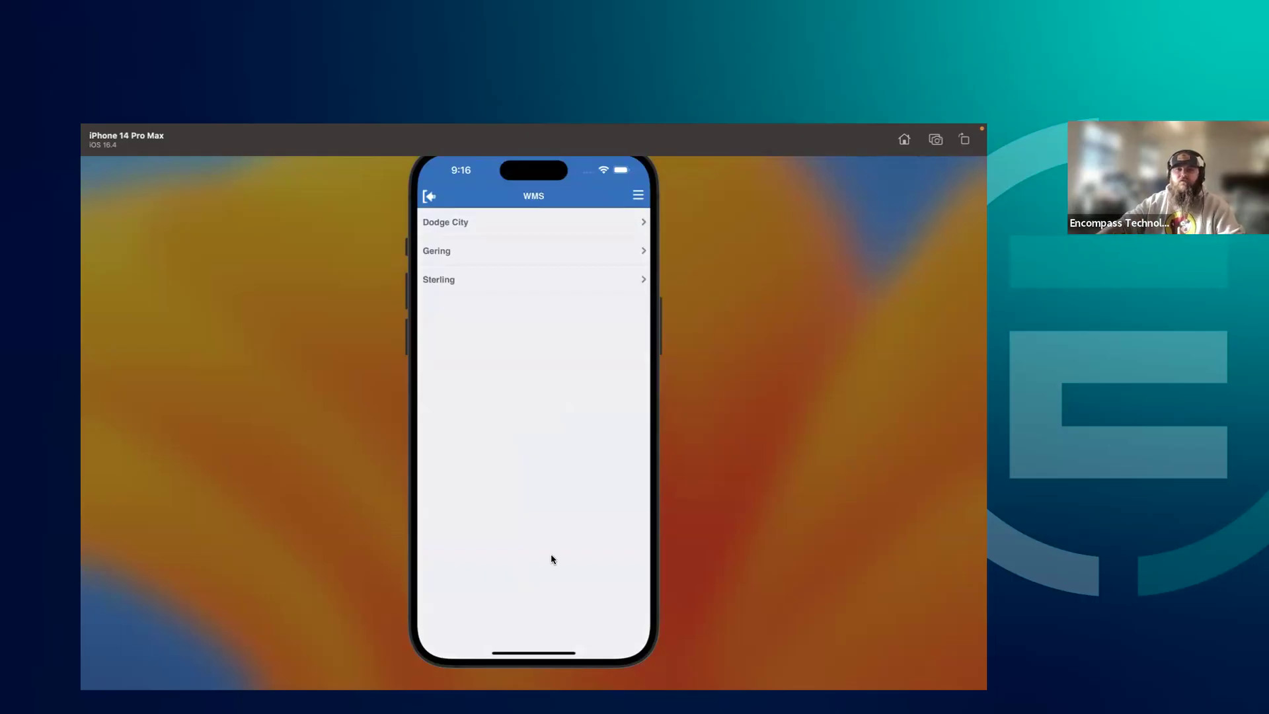
pyautogui.click(480, 258)
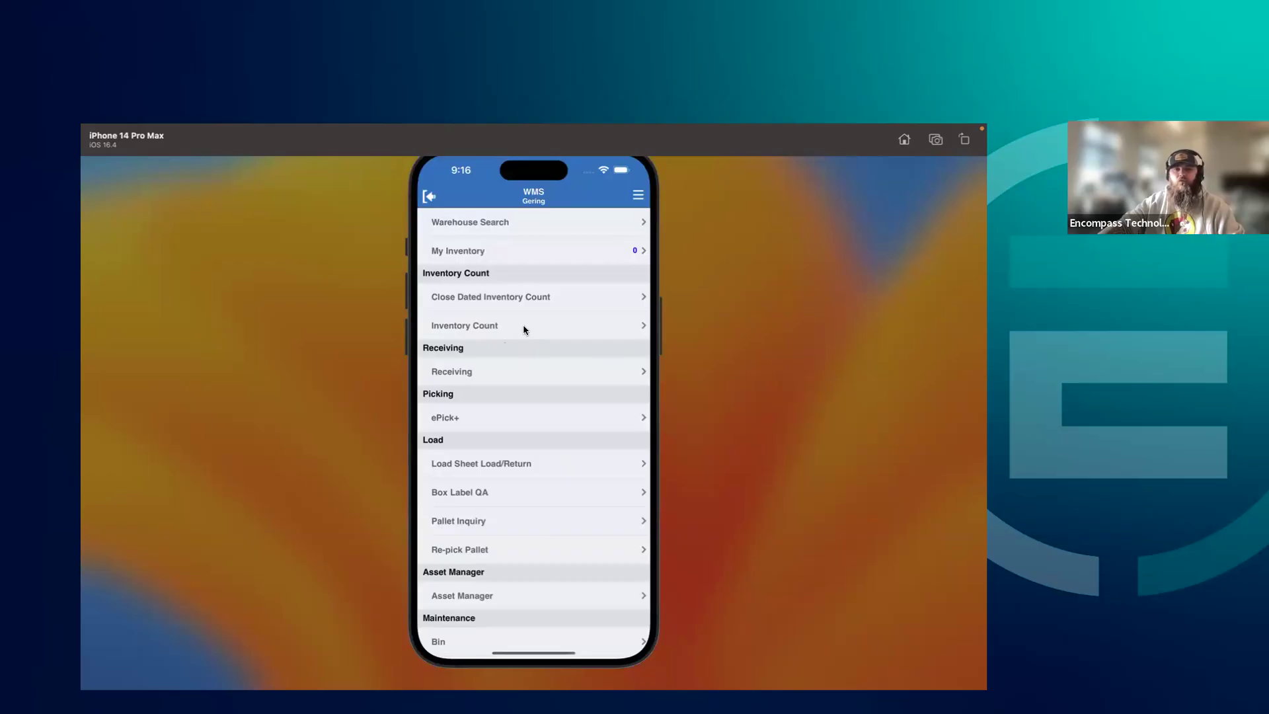
pyautogui.click(557, 328)
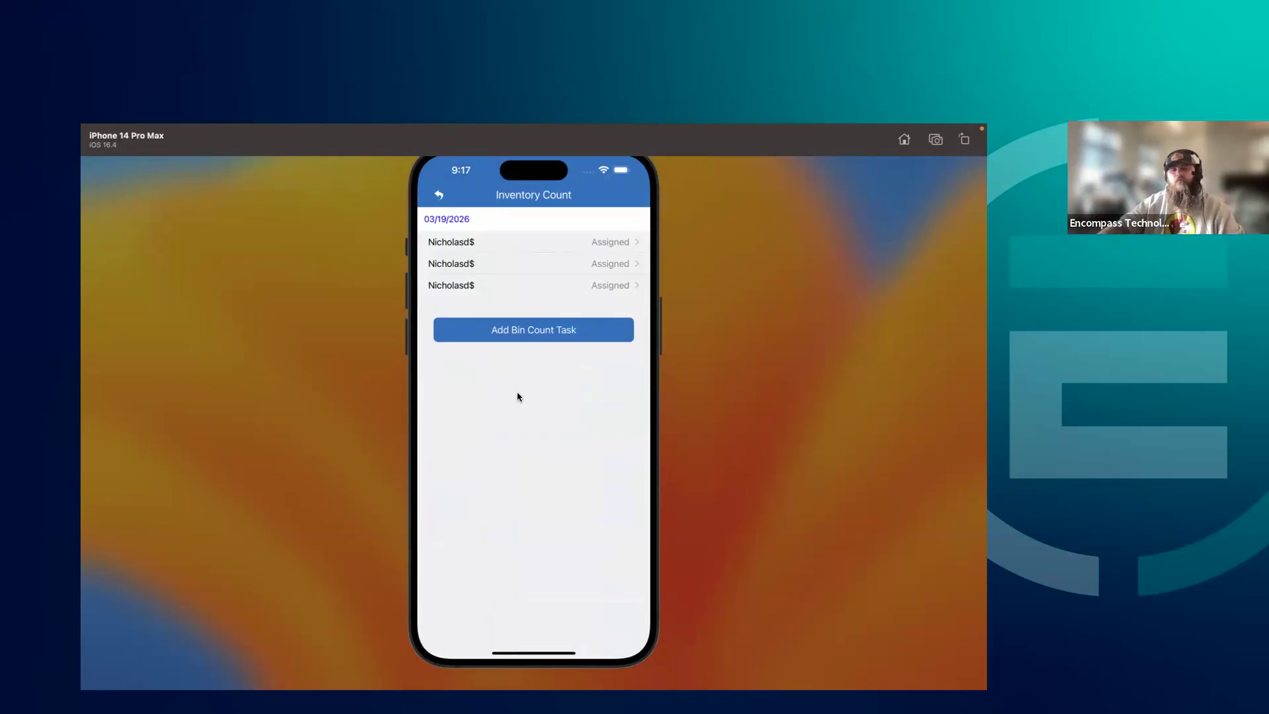
# Review the saved counts in the third assigned count task and open the second task's product list
pyautogui.click(581, 282)
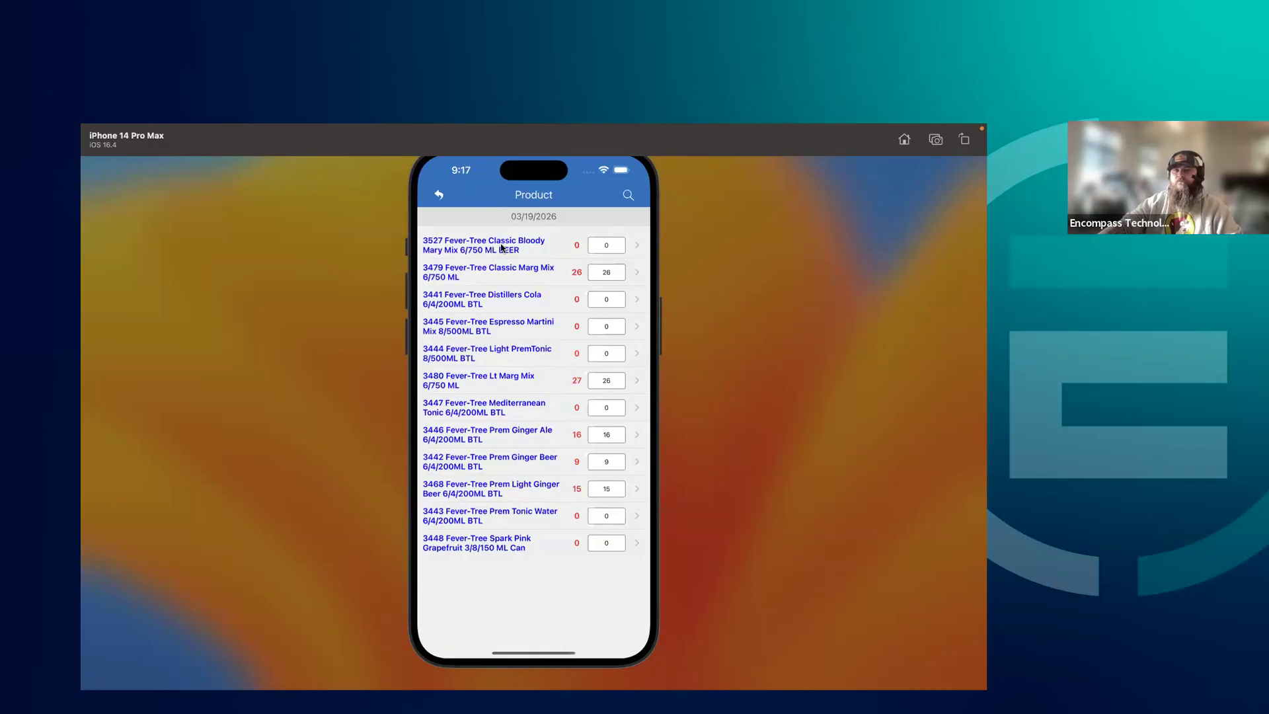
pyautogui.click(440, 195)
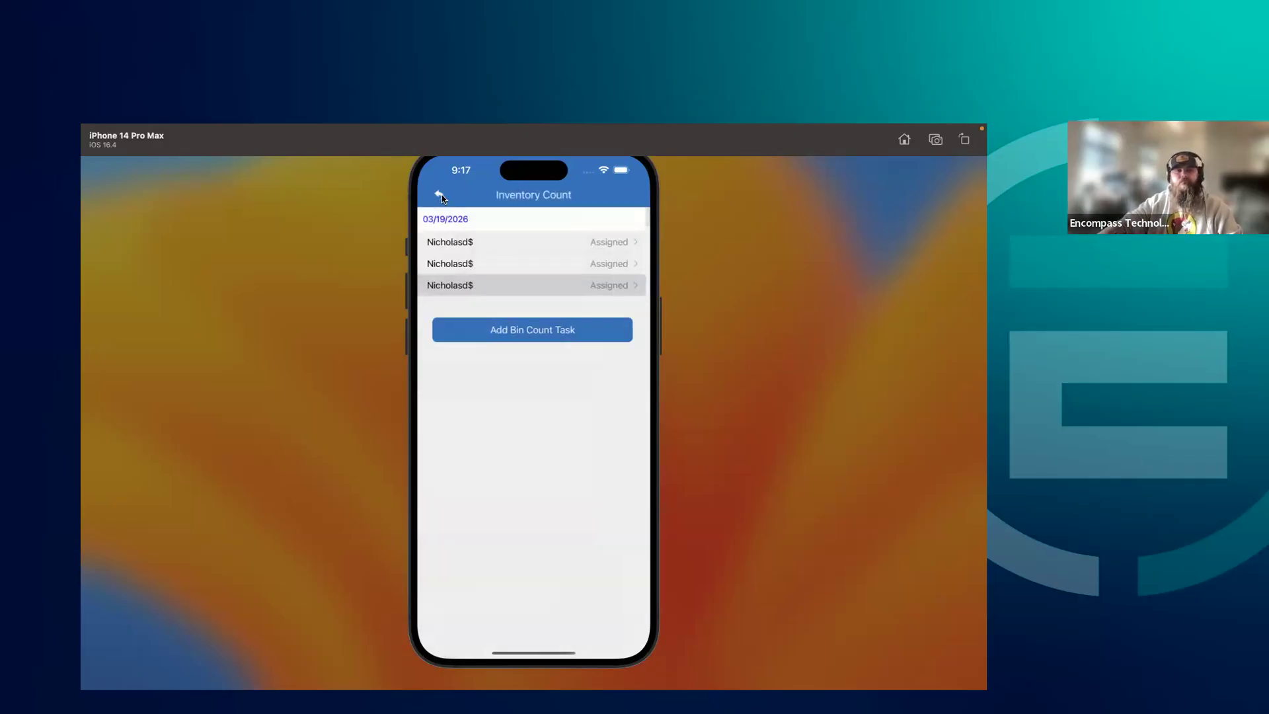
pyautogui.click(557, 264)
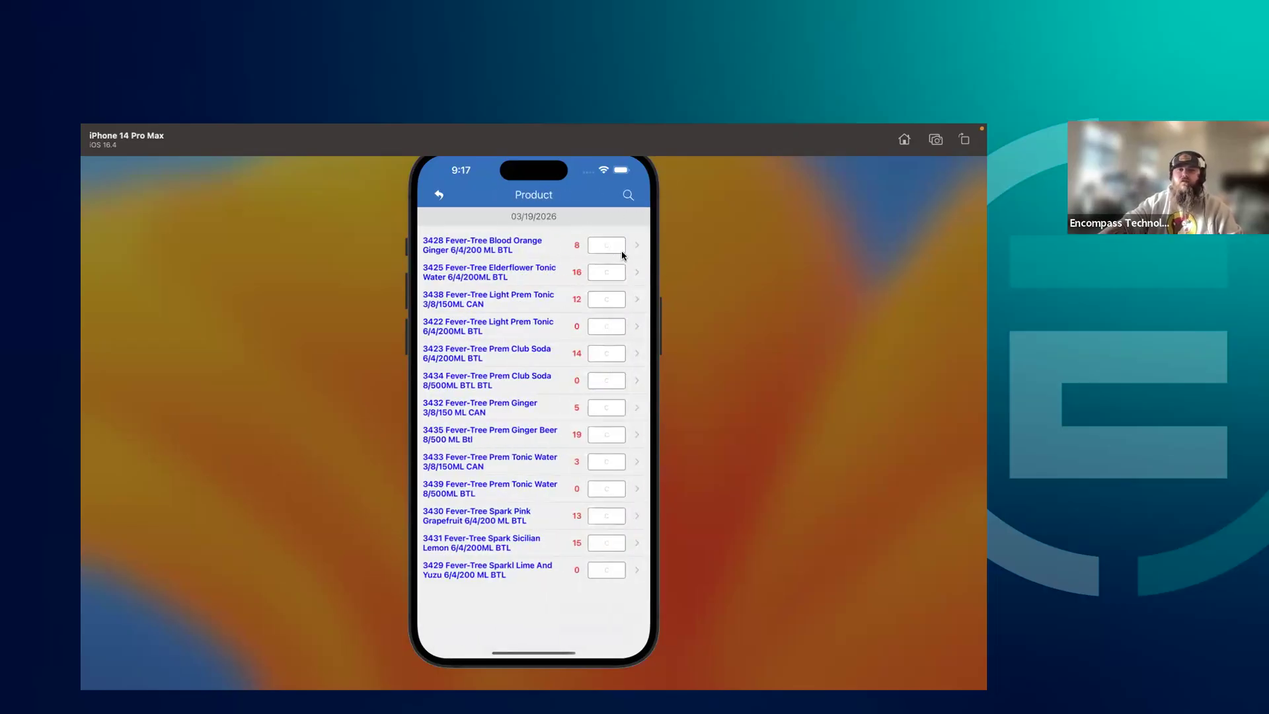
pyautogui.moveTo(550, 487); pyautogui.dragTo(545, 452)
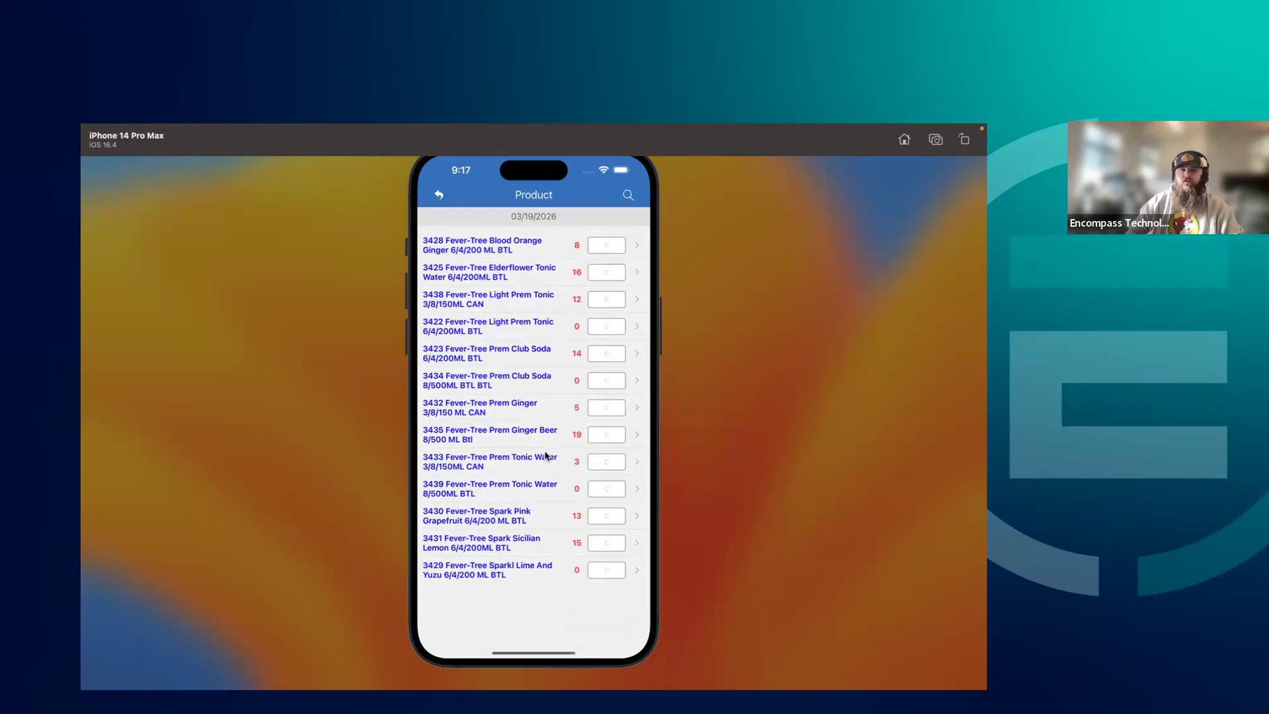
# Enter inventory counts of 8 for product 3428, 16 for 3425 and 12 for 3438
pyautogui.click(603, 244)
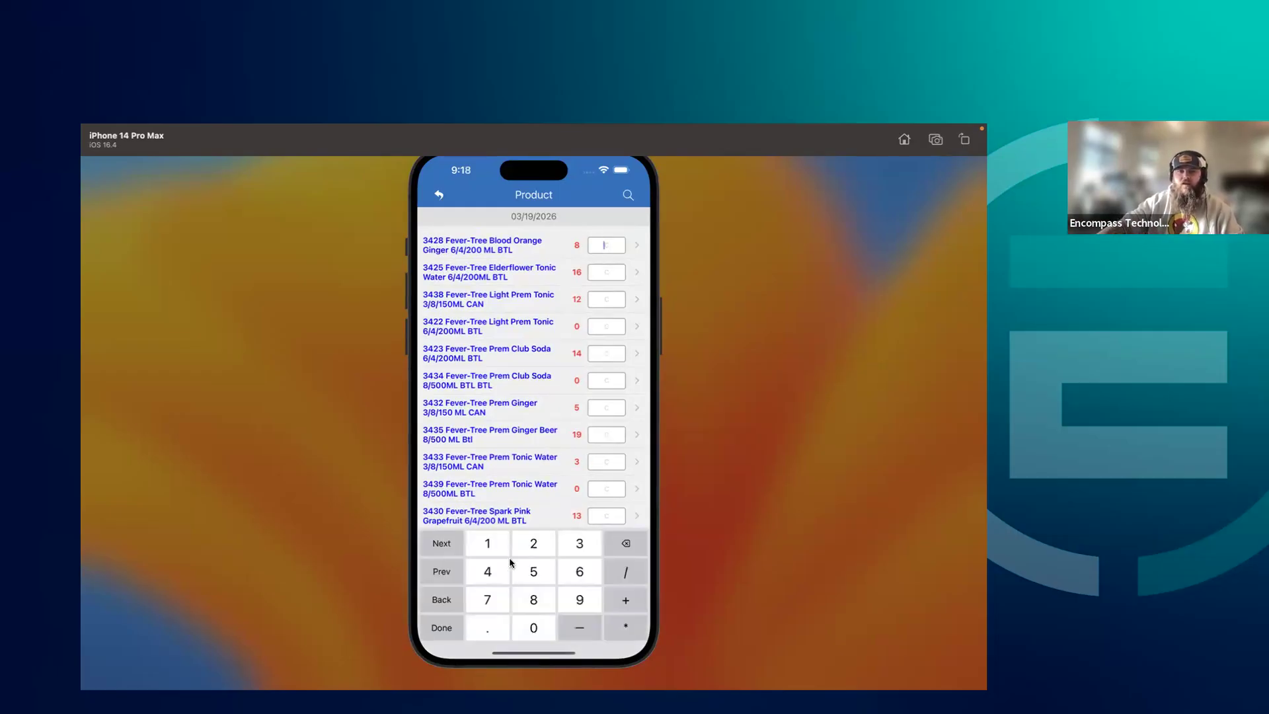
pyautogui.click(544, 604)
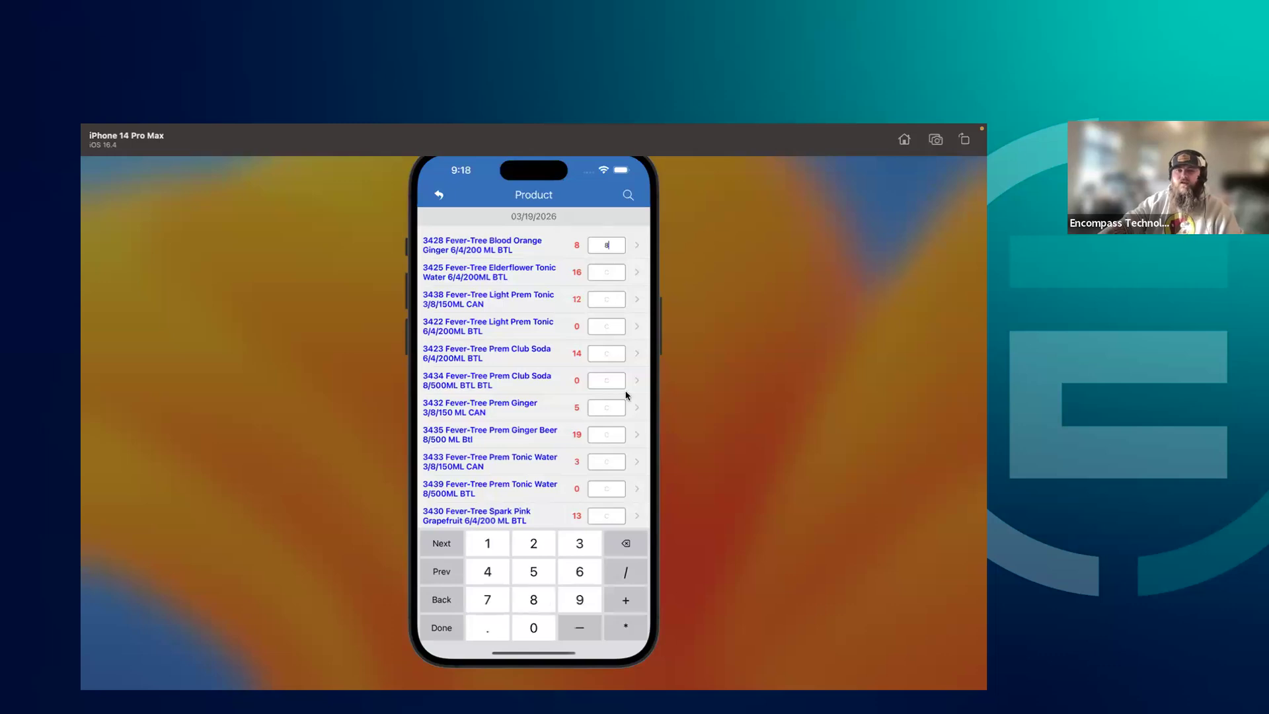
pyautogui.click(607, 273)
pyautogui.click(496, 544)
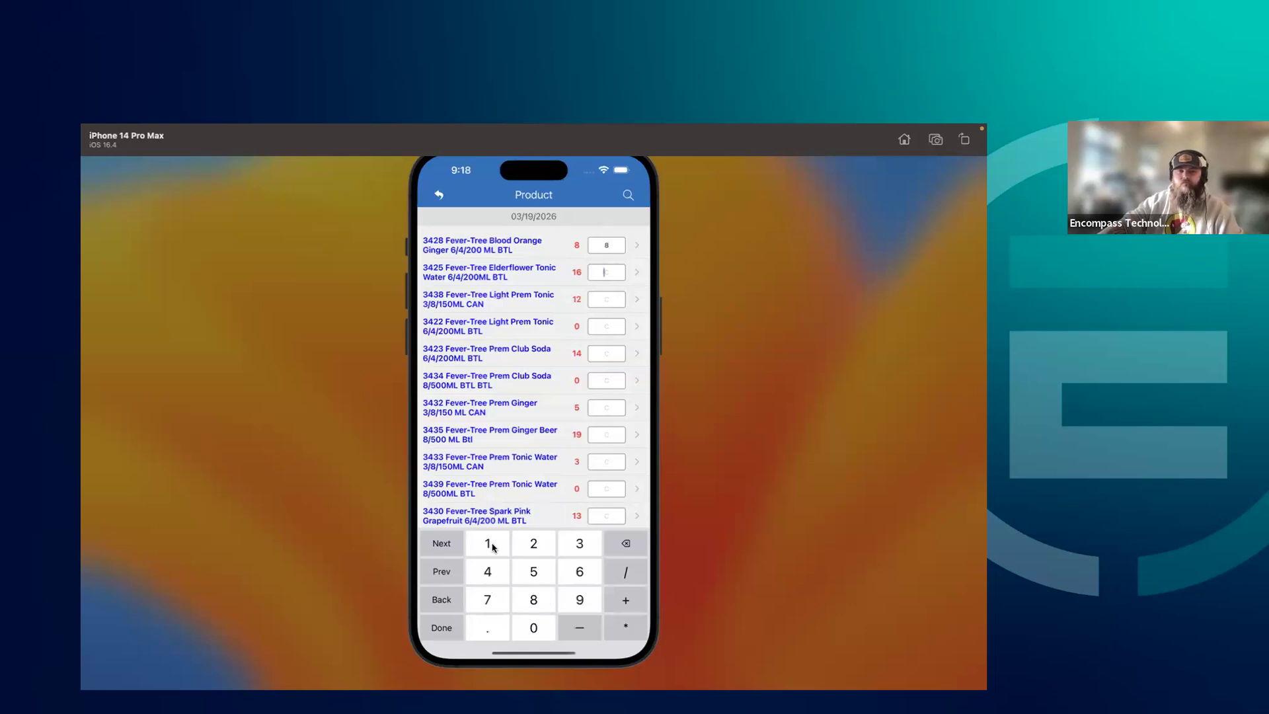
pyautogui.click(580, 576)
pyautogui.click(492, 546)
pyautogui.click(529, 549)
# Enter inventory counts of 0 for products 3422 and 3434, 14 for 3423 and 5 for 3432
pyautogui.click(603, 328)
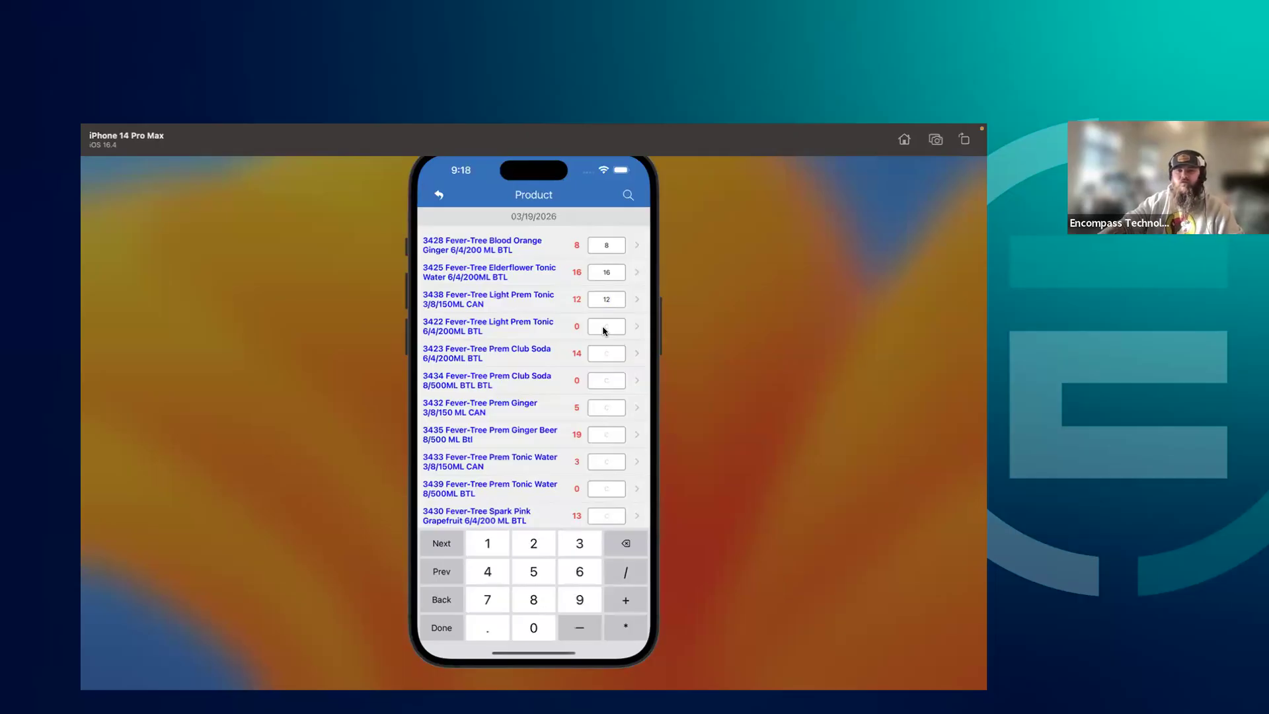
pyautogui.click(529, 628)
pyautogui.click(607, 356)
pyautogui.click(495, 545)
pyautogui.click(492, 567)
pyautogui.click(534, 627)
pyautogui.click(534, 571)
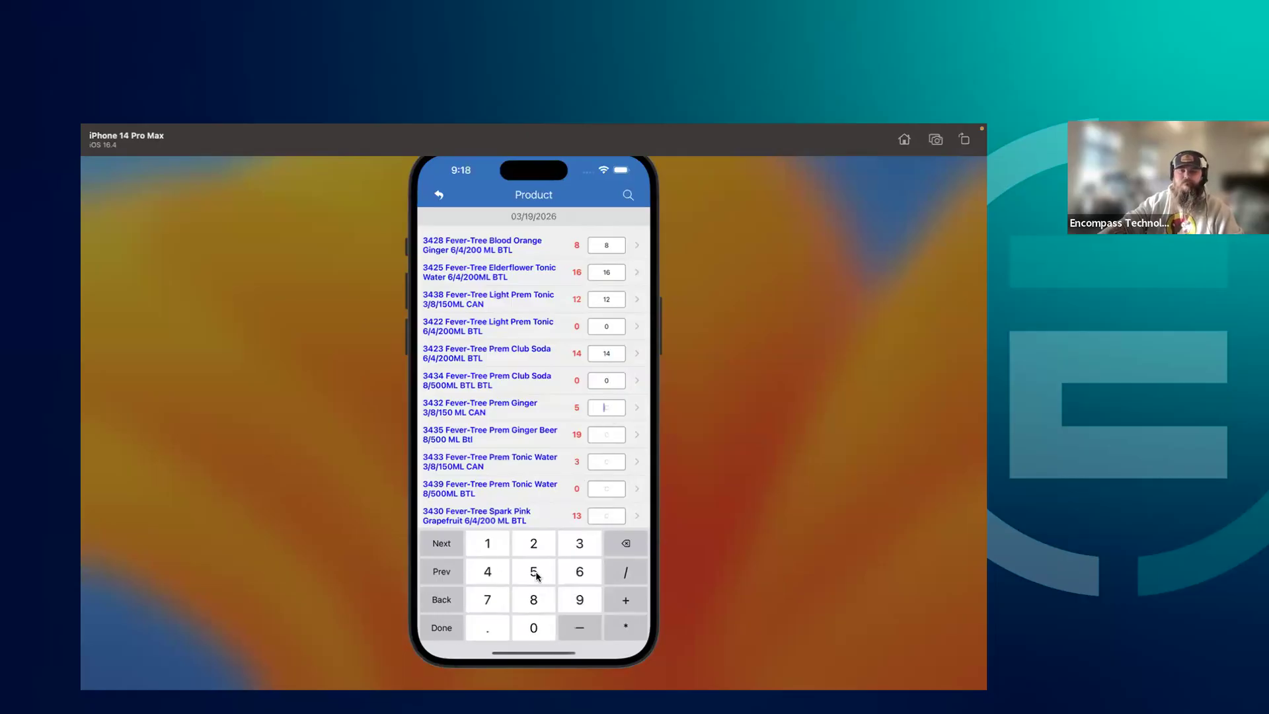
# Enter inventory counts of 19 for product 3435, 3 for 3433, 0 for 3439 and 13 for 3430
pyautogui.click(604, 435)
pyautogui.click(488, 543)
pyautogui.click(580, 600)
pyautogui.click(605, 463)
pyautogui.click(579, 547)
pyautogui.click(604, 491)
pyautogui.click(533, 628)
pyautogui.click(604, 516)
pyautogui.click(493, 554)
pyautogui.click(580, 543)
# Enter inventory counts of 15 for product 3431 and 0 for 3429, and finish the number entry
pyautogui.scroll(-2, 547, 463)
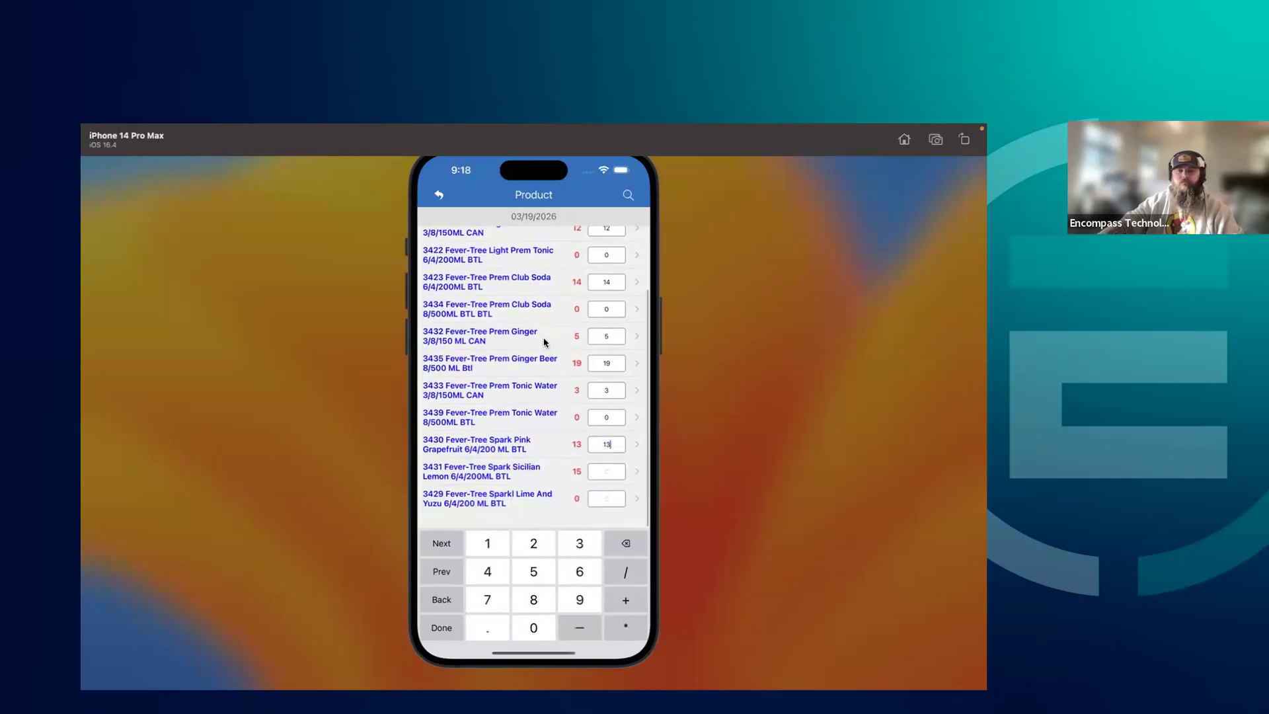
pyautogui.click(607, 491)
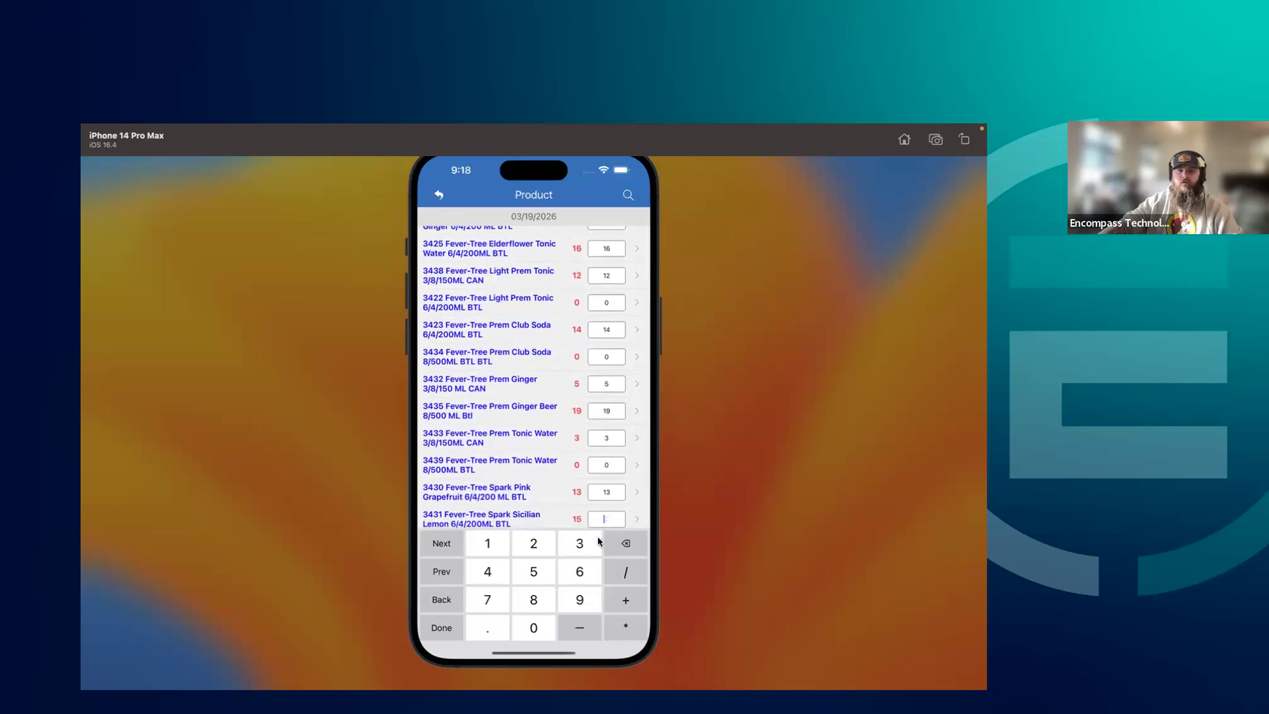
pyautogui.click(481, 546)
pyautogui.click(535, 569)
pyautogui.scroll(-1, 522, 395)
pyautogui.scroll(-1, 522, 395)
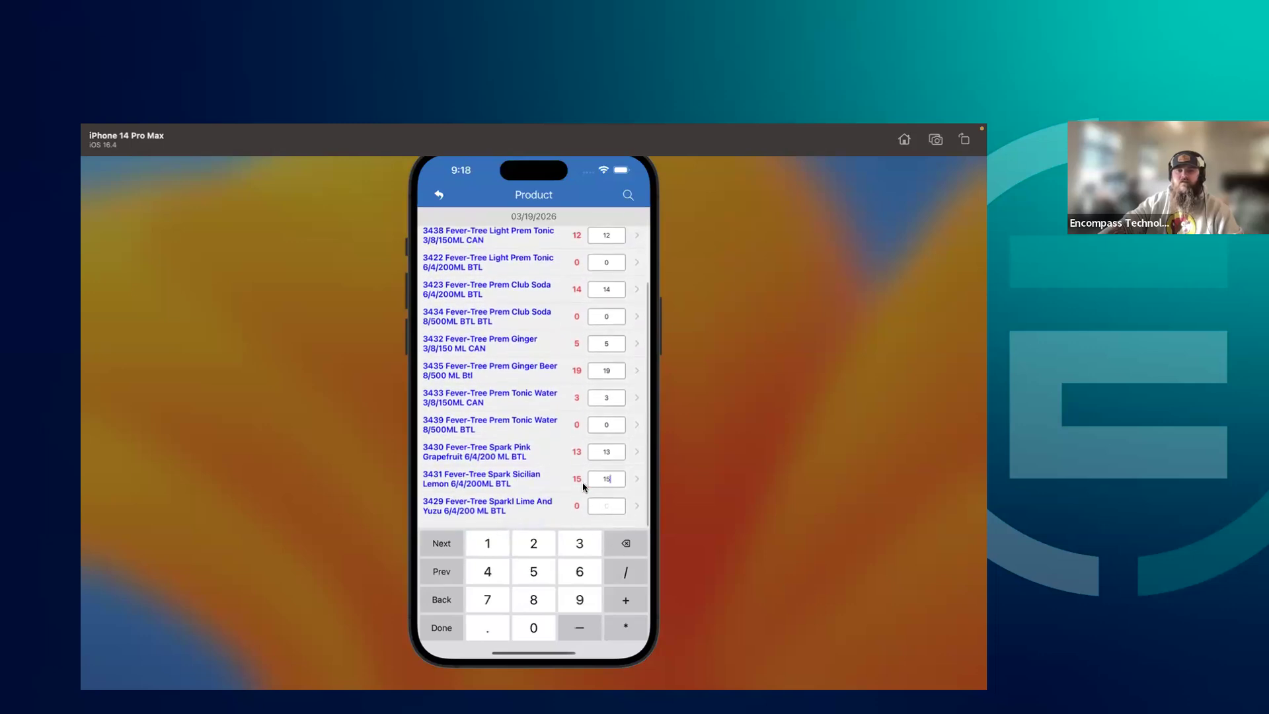
pyautogui.click(606, 519)
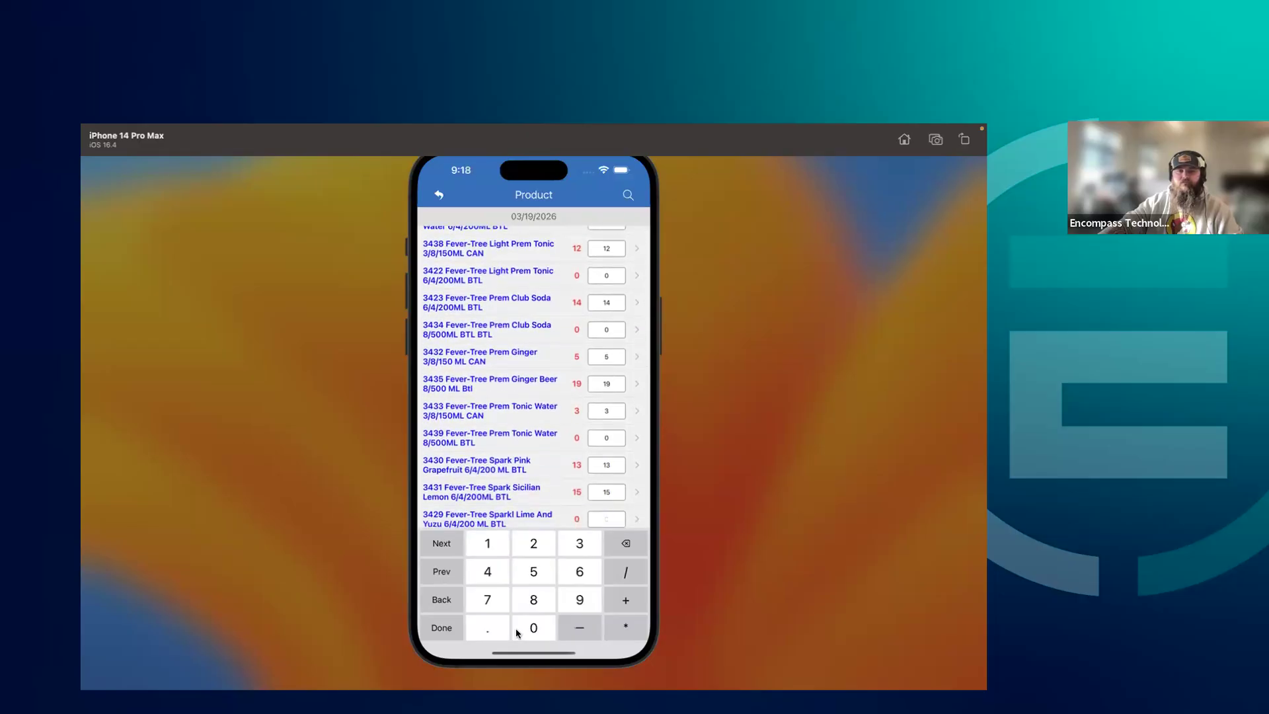
pyautogui.click(532, 629)
pyautogui.click(442, 630)
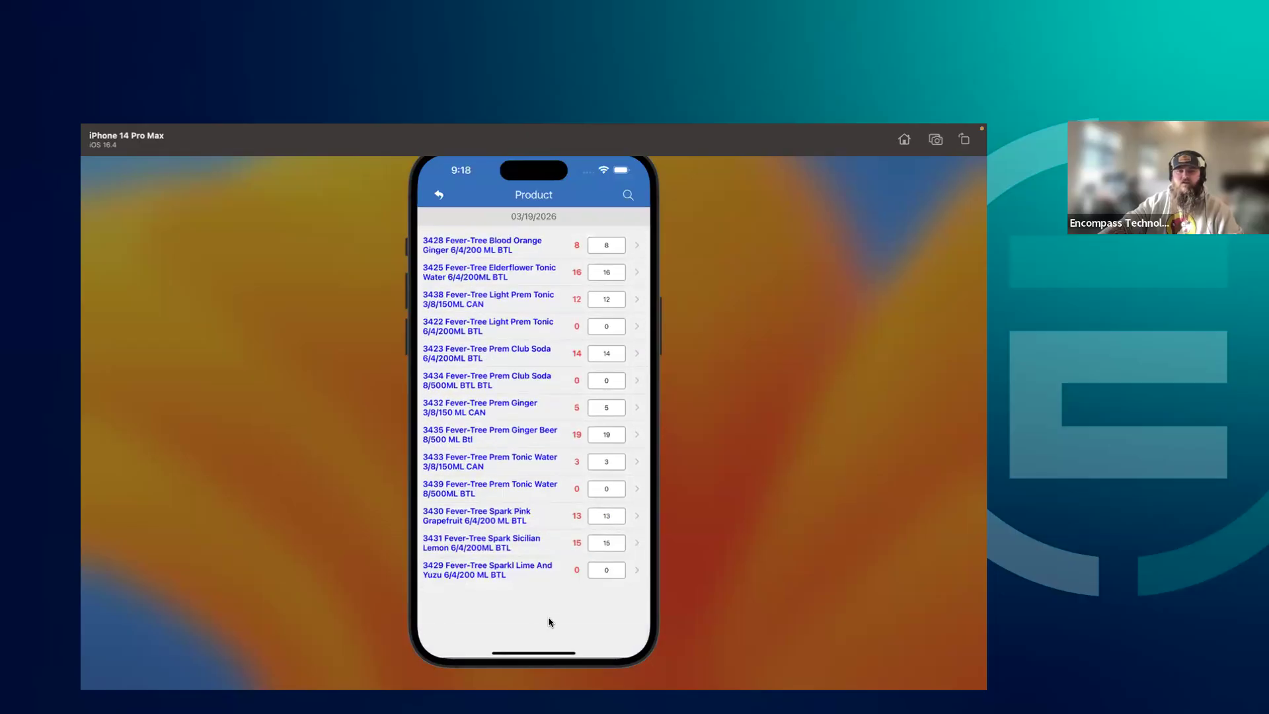
pyautogui.scroll(2, 529, 440)
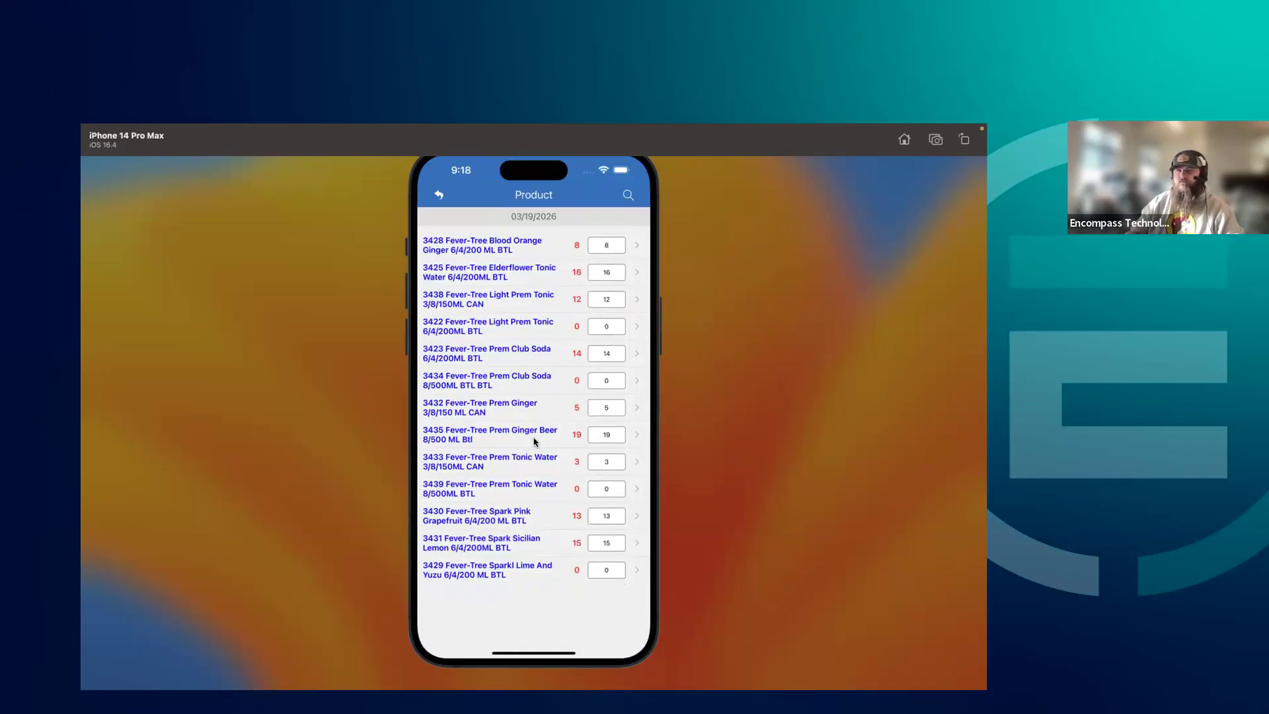
# Return to the inventory count task list and open the form for adding a bin count task
pyautogui.click(438, 196)
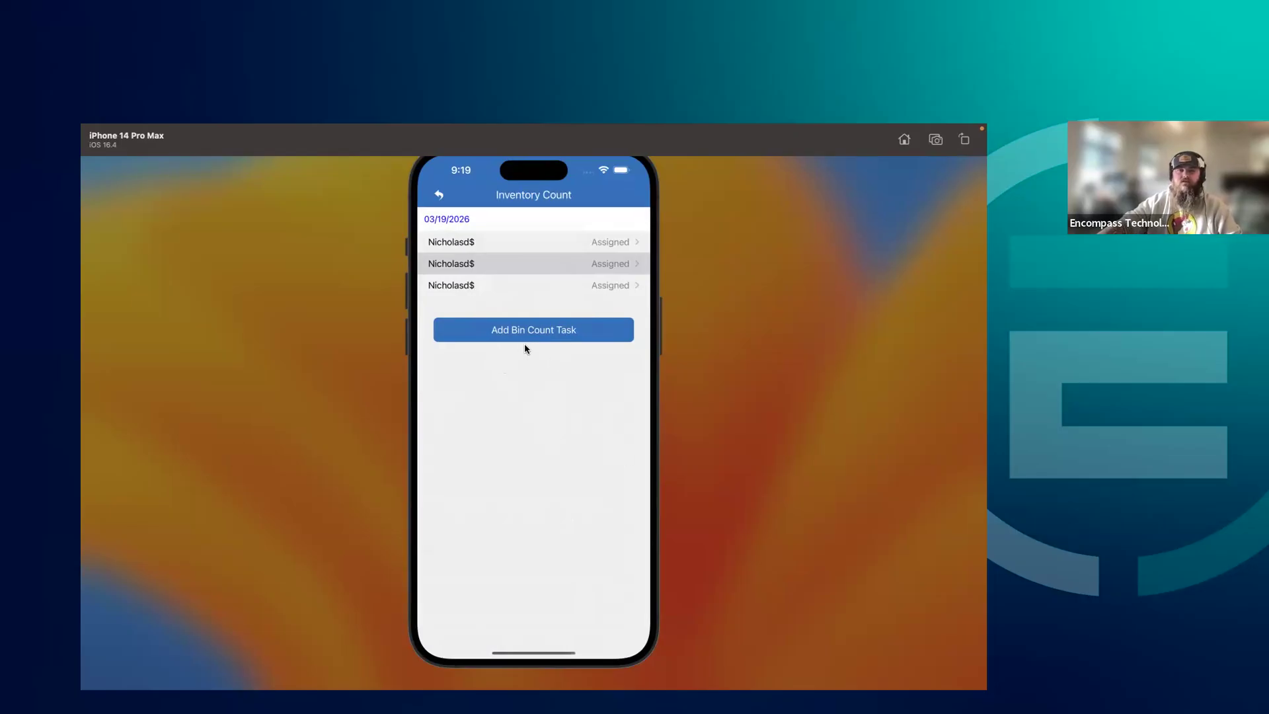
pyautogui.moveTo(561, 390); pyautogui.dragTo(564, 436)
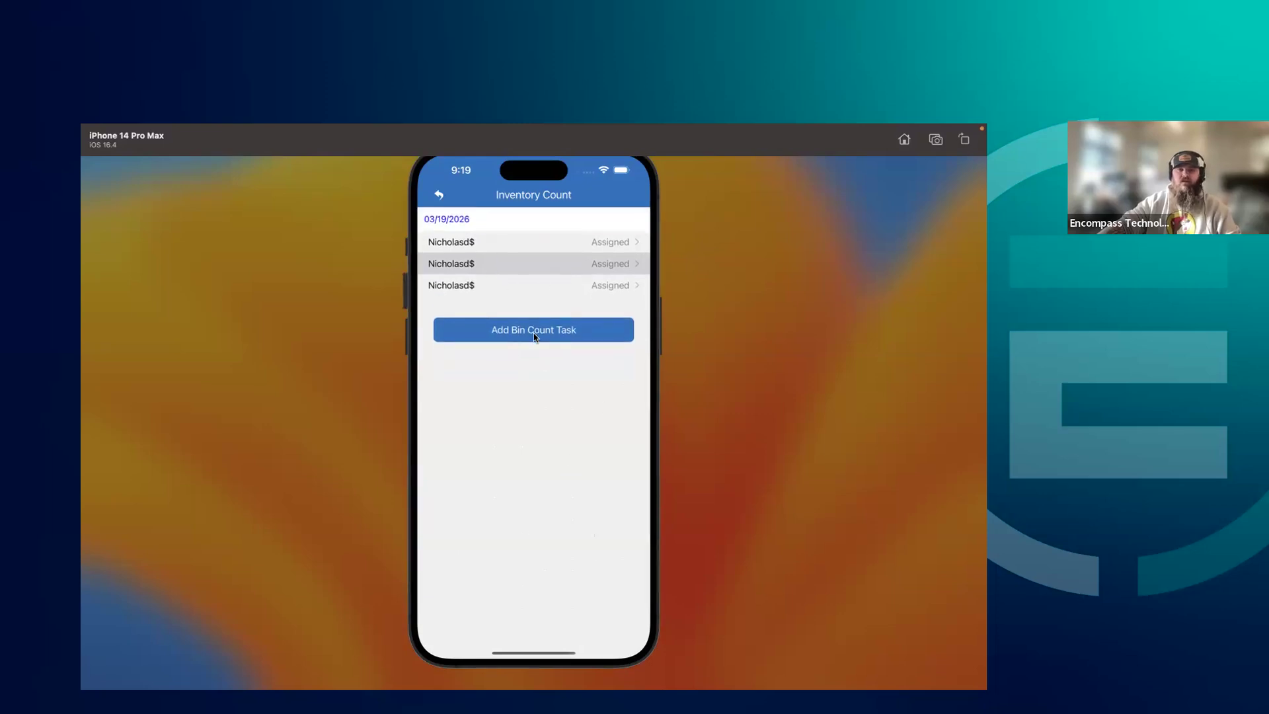
pyautogui.click(534, 334)
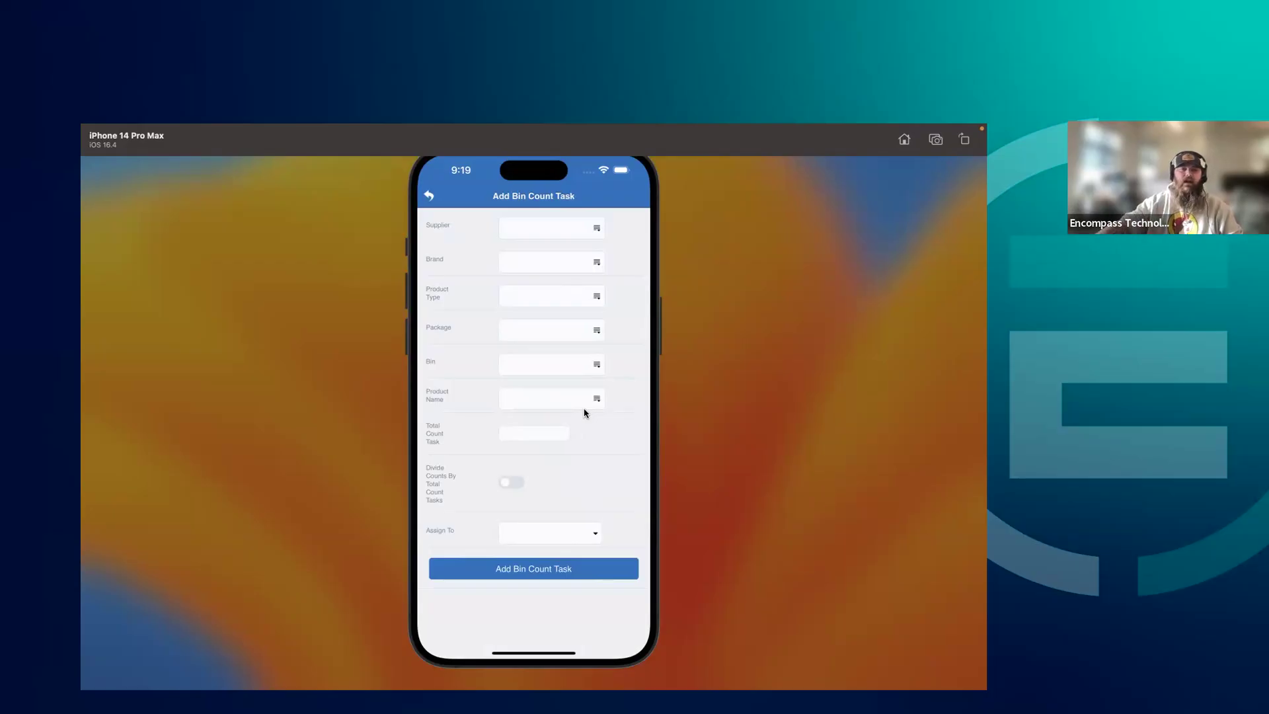
# Set the new bin count task's total count tasks to 2 and choose Red Bull as the supplier
pyautogui.click(522, 435)
pyautogui.click(532, 498)
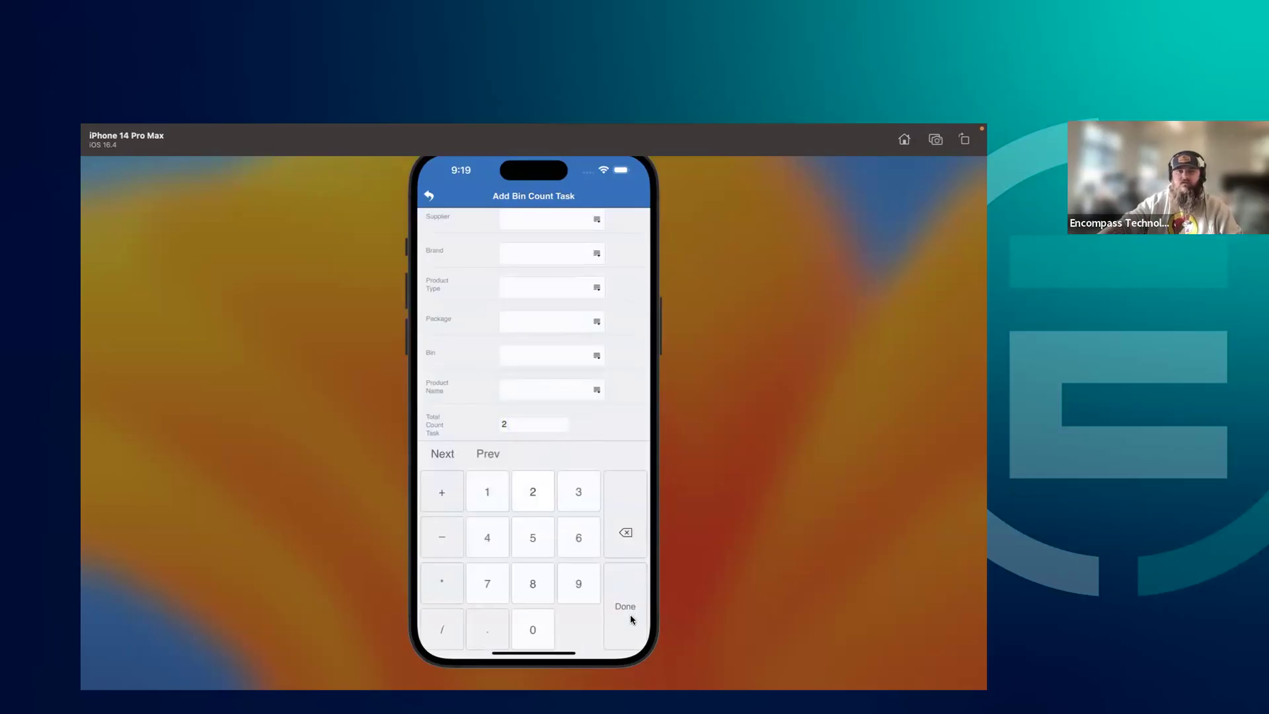
pyautogui.click(553, 226)
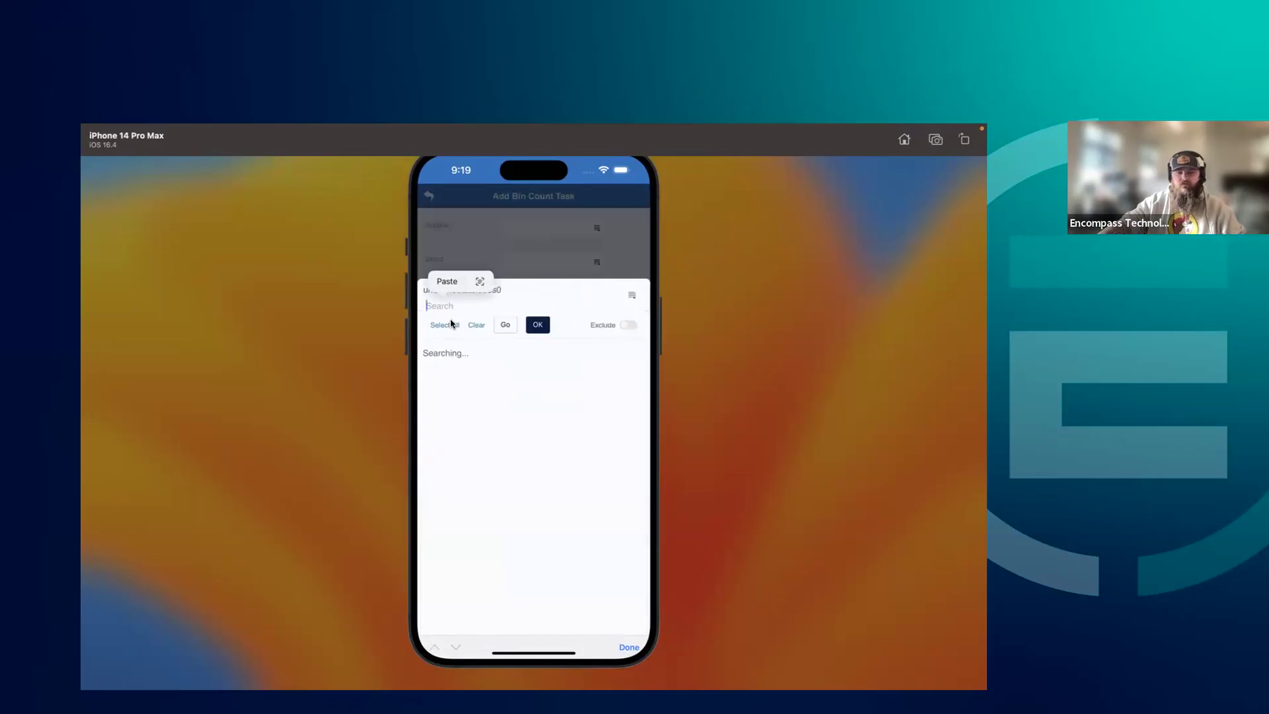
pyautogui.write('Red')
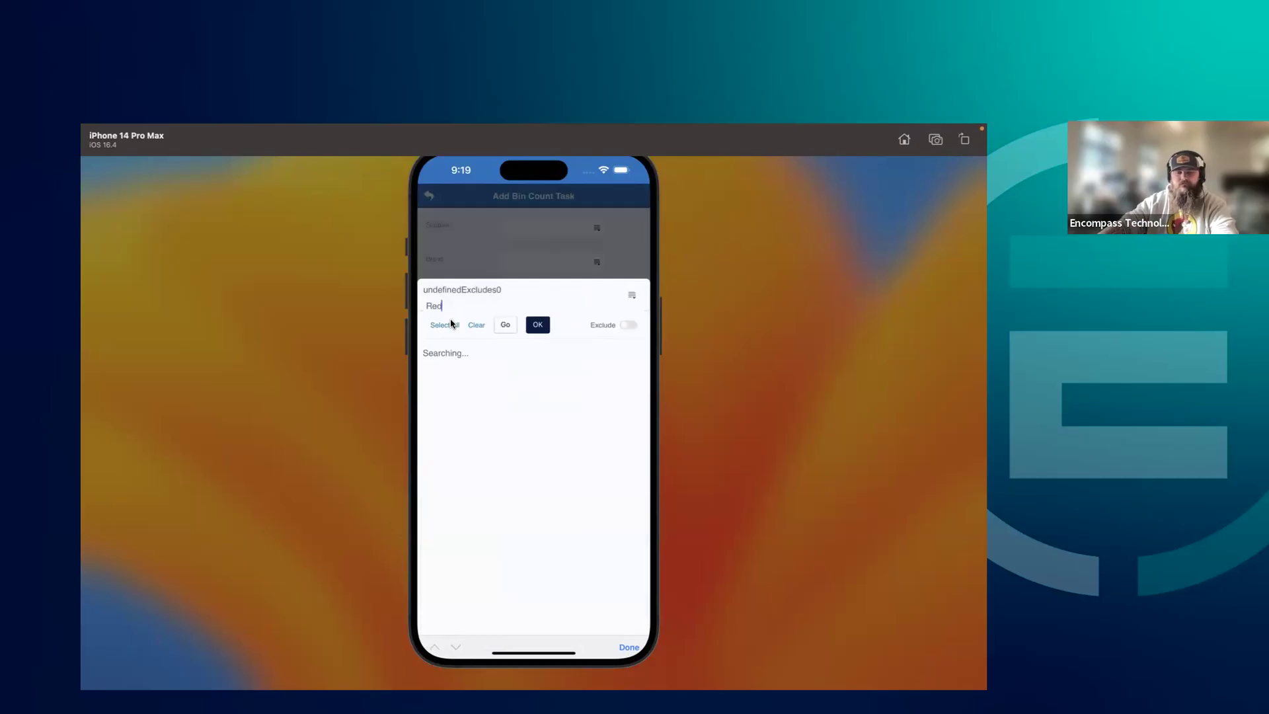
pyautogui.write(' b')
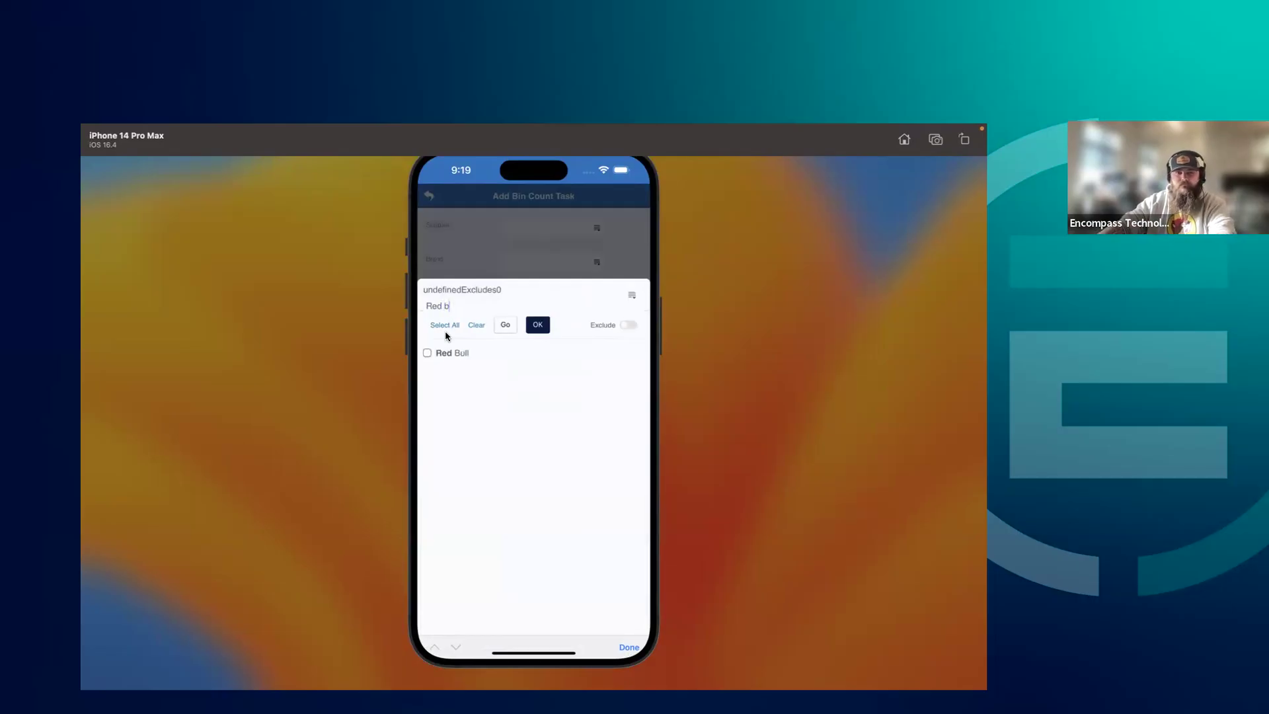
pyautogui.click(459, 354)
pyautogui.click(538, 326)
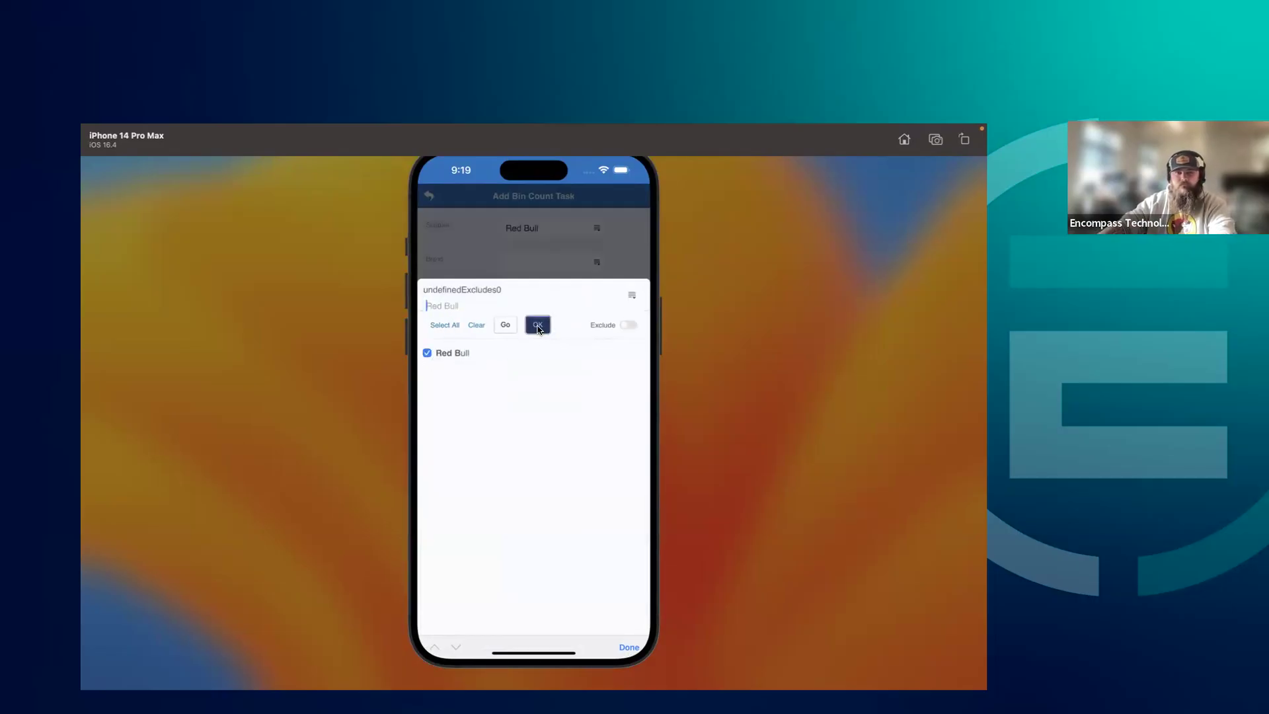
# Change the total number of count tasks to 3
pyautogui.click(511, 433)
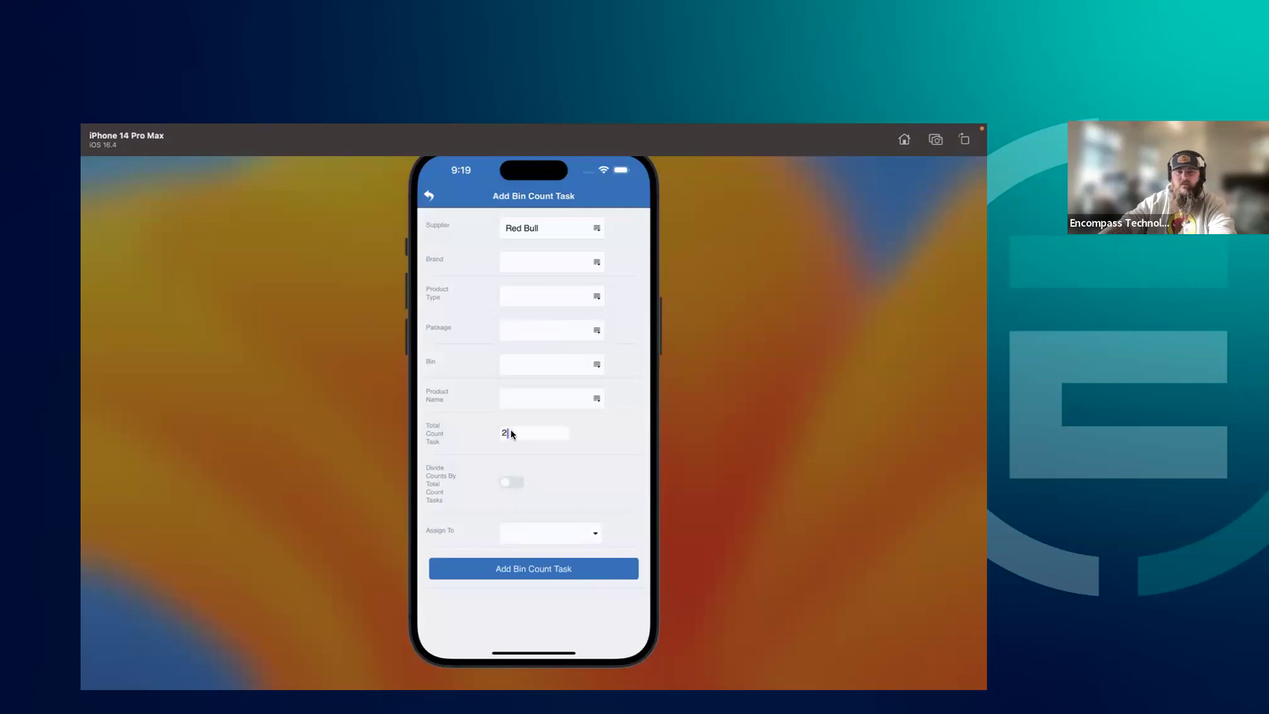
pyautogui.click(613, 518)
pyautogui.click(580, 495)
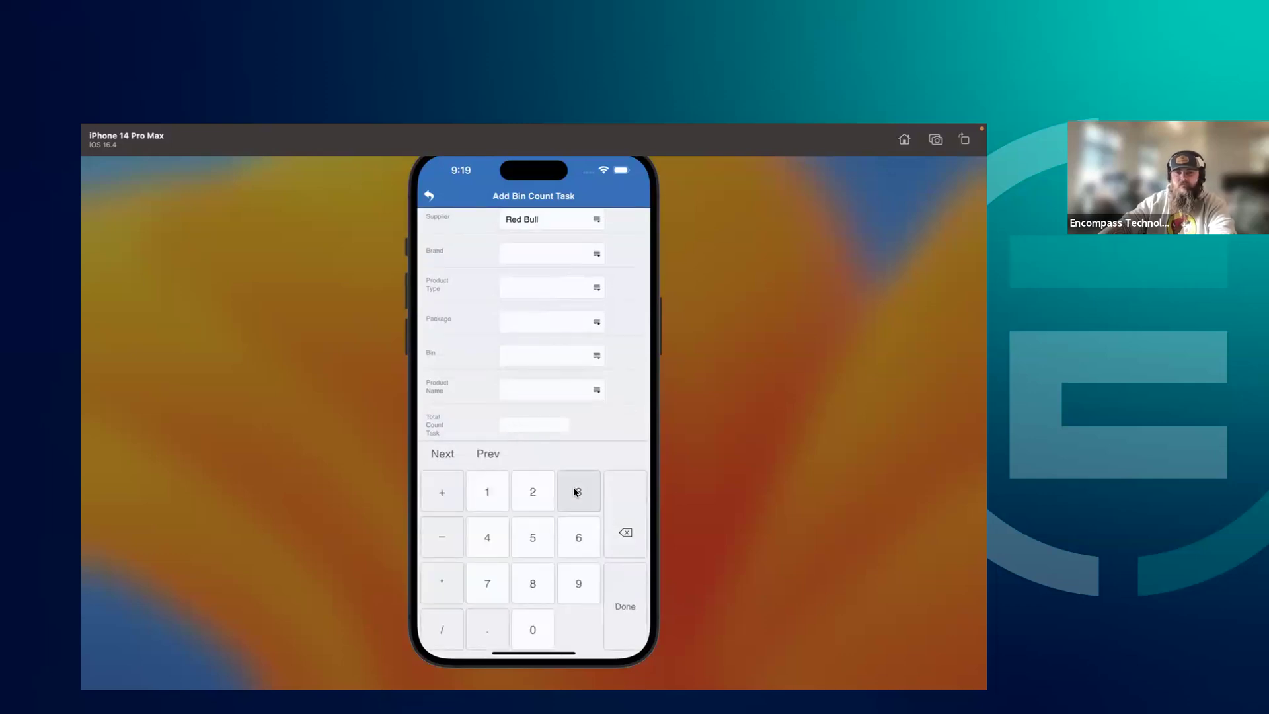
pyautogui.click(597, 430)
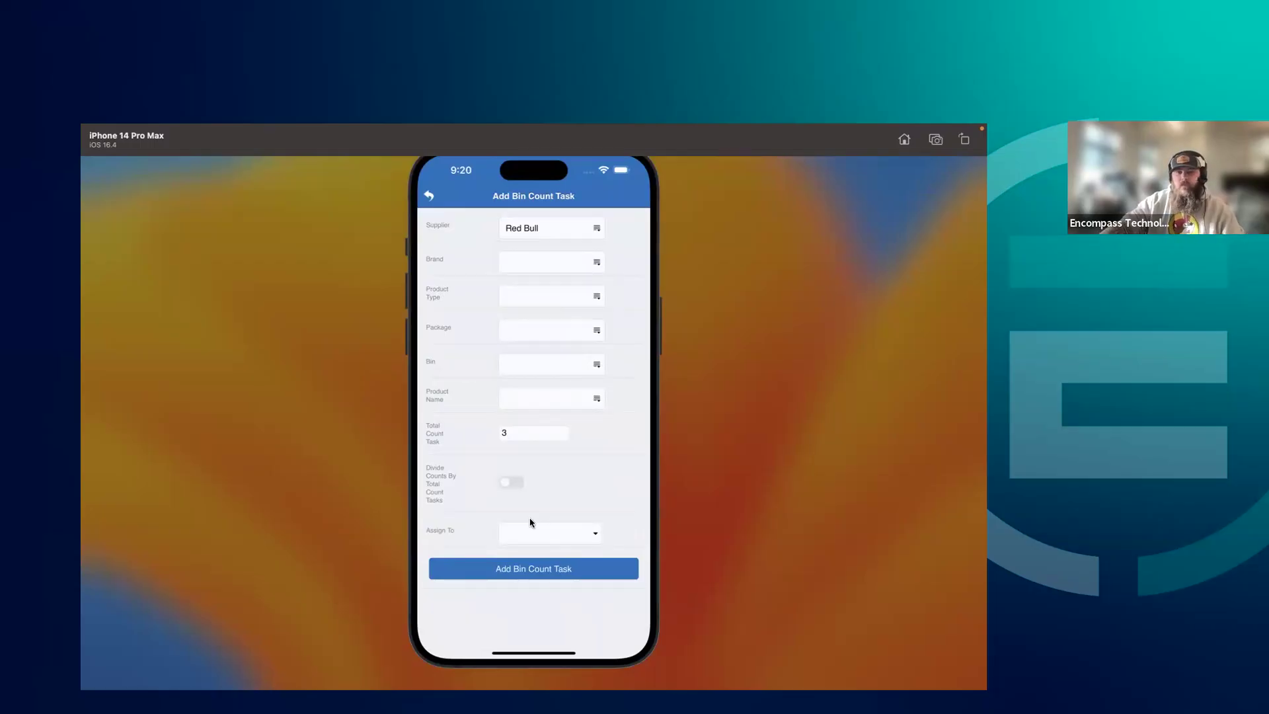
# Enable dividing the counts by total count tasks and assign the Red Bull task to an employee
pyautogui.click(513, 482)
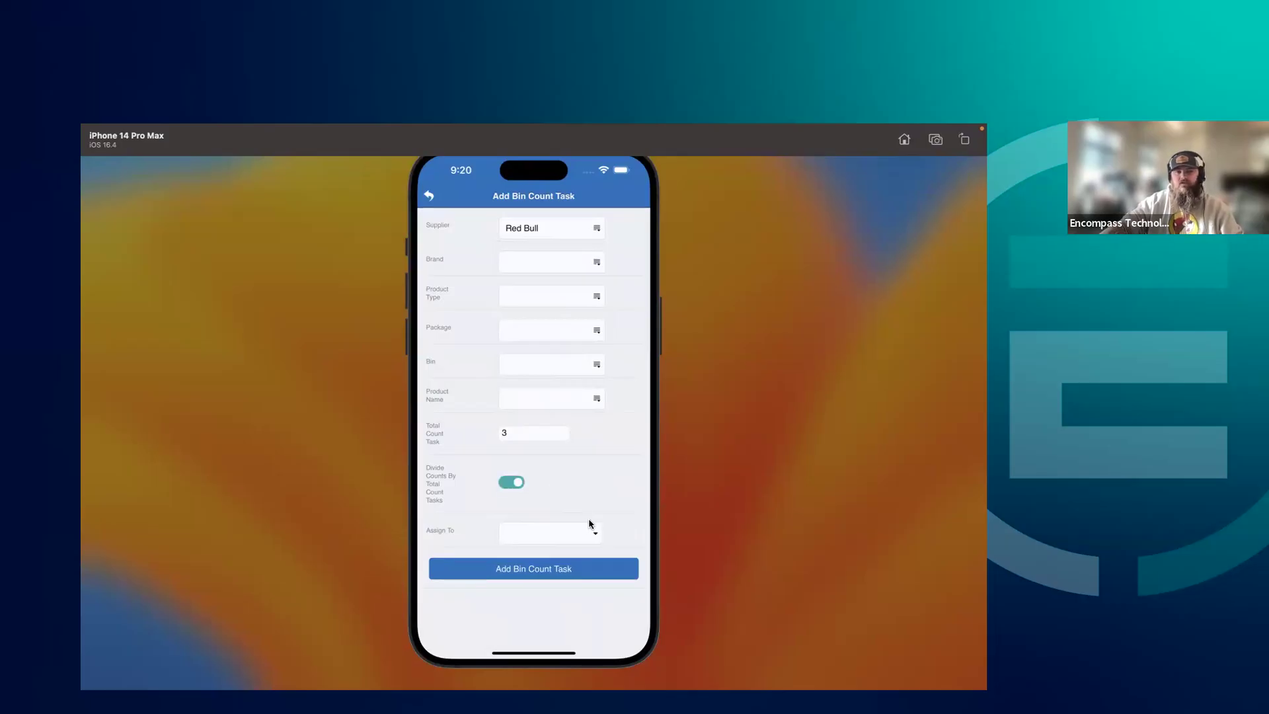
pyautogui.click(595, 534)
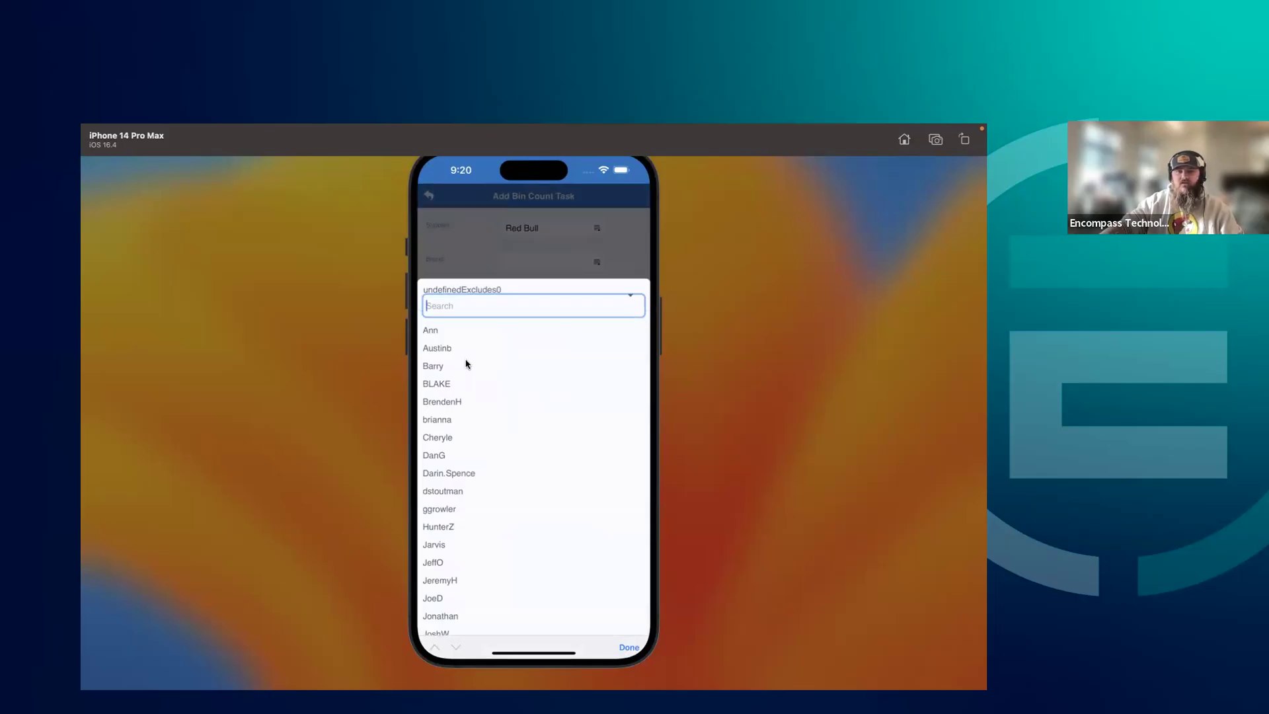
pyautogui.click(434, 367)
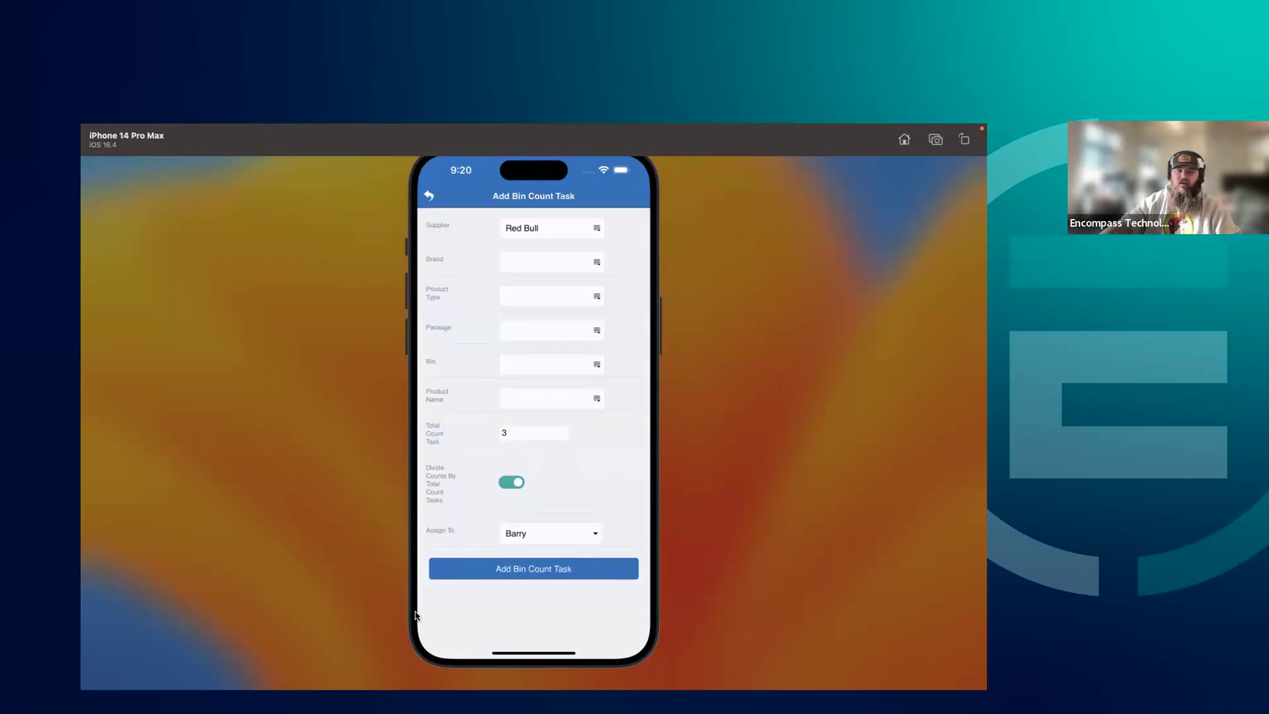
# Recheck the total count task value and leave the form without adding the bin count task
pyautogui.click(500, 432)
pyautogui.write('3')
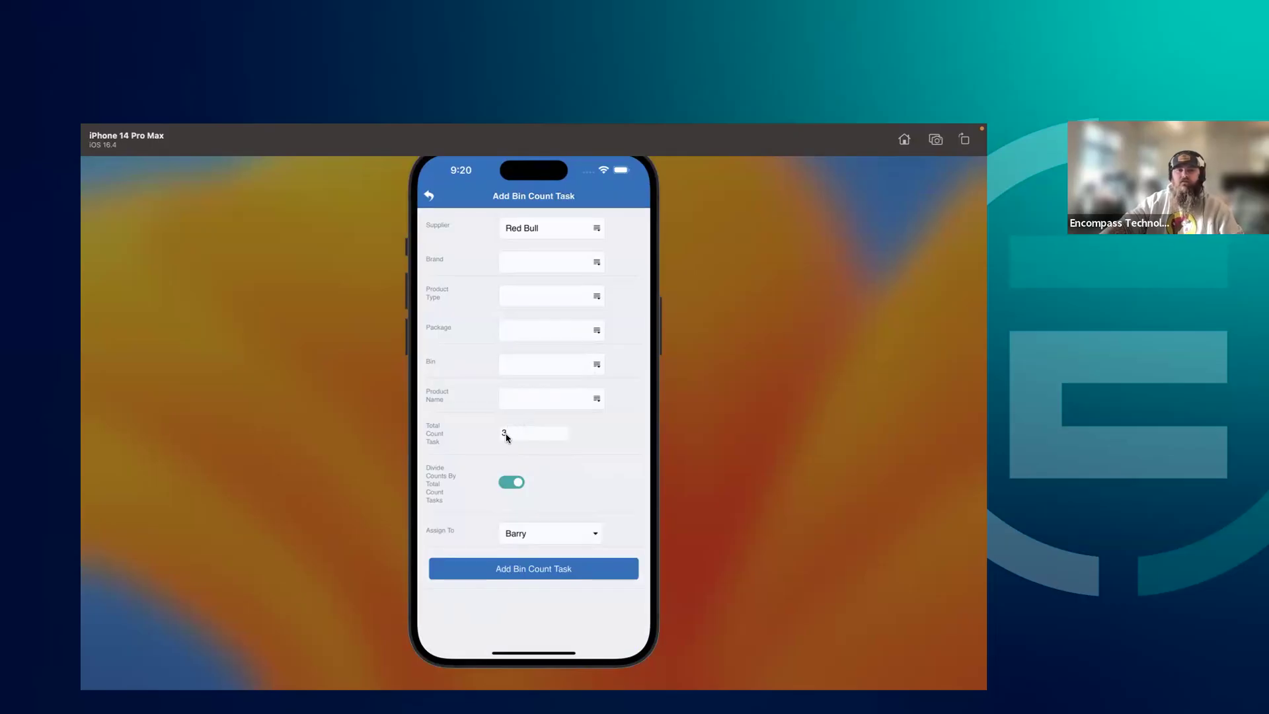
pyautogui.click(496, 433)
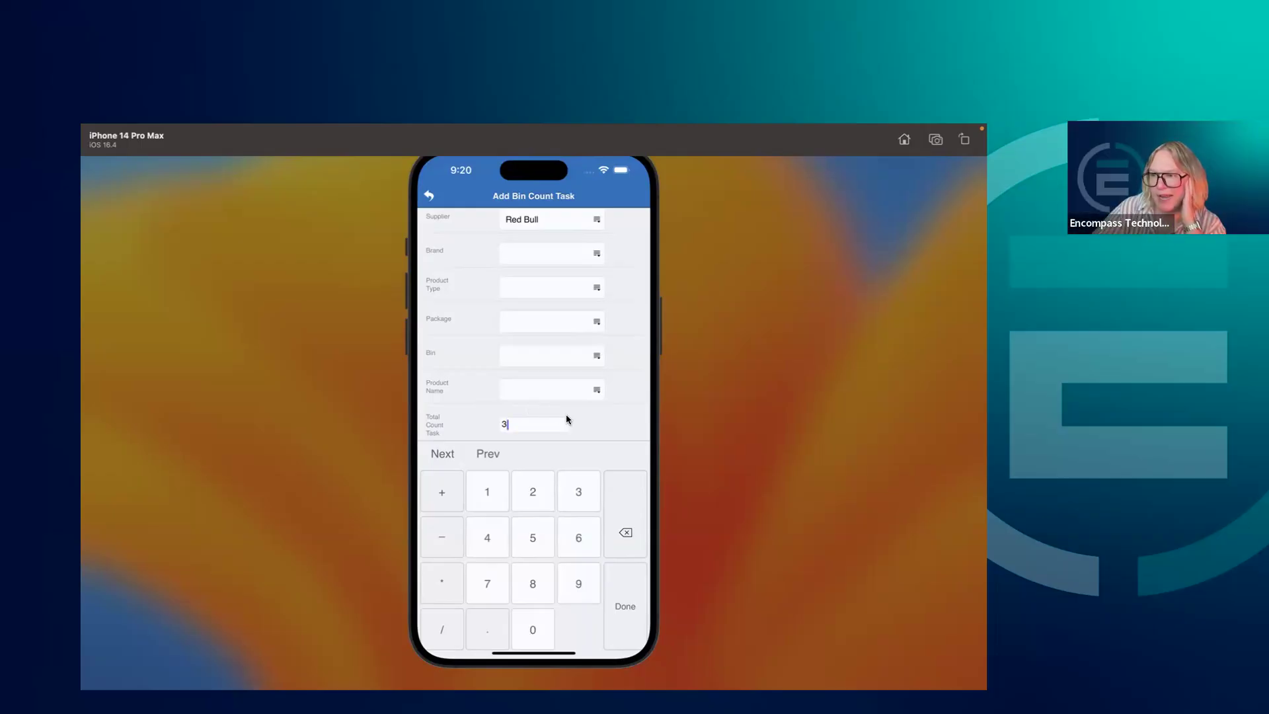
pyautogui.click(611, 429)
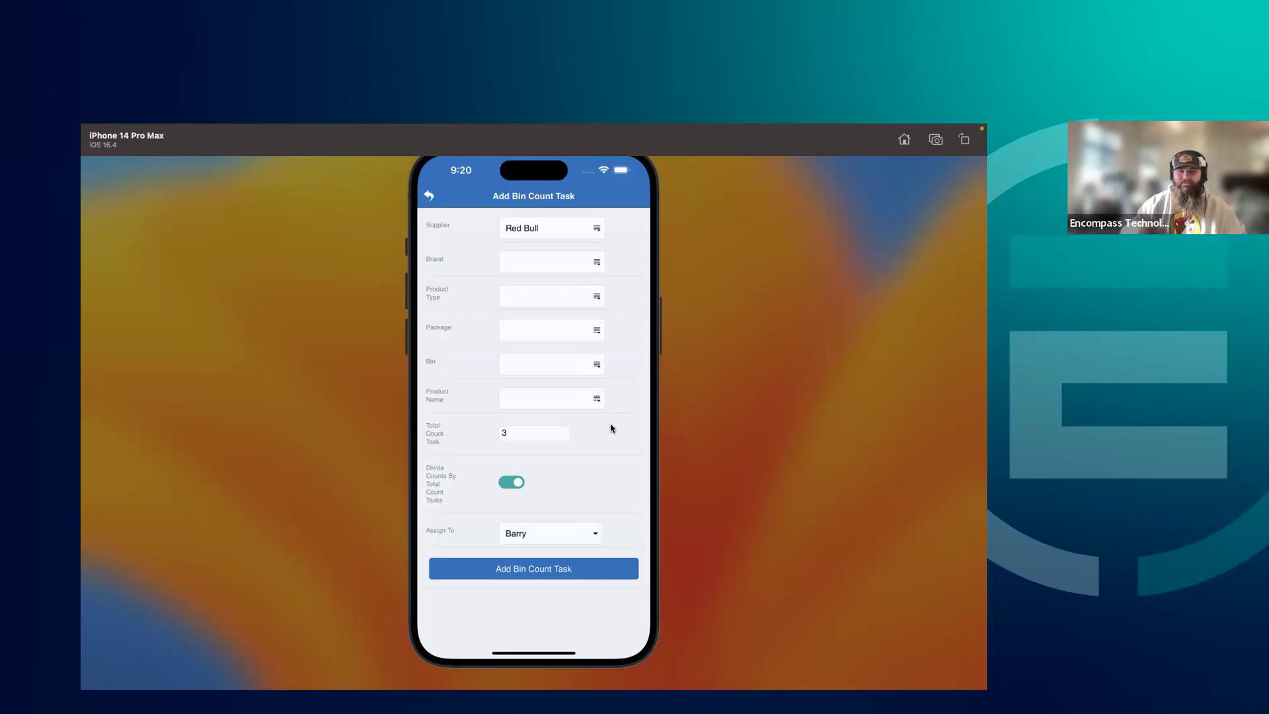
pyautogui.click(429, 196)
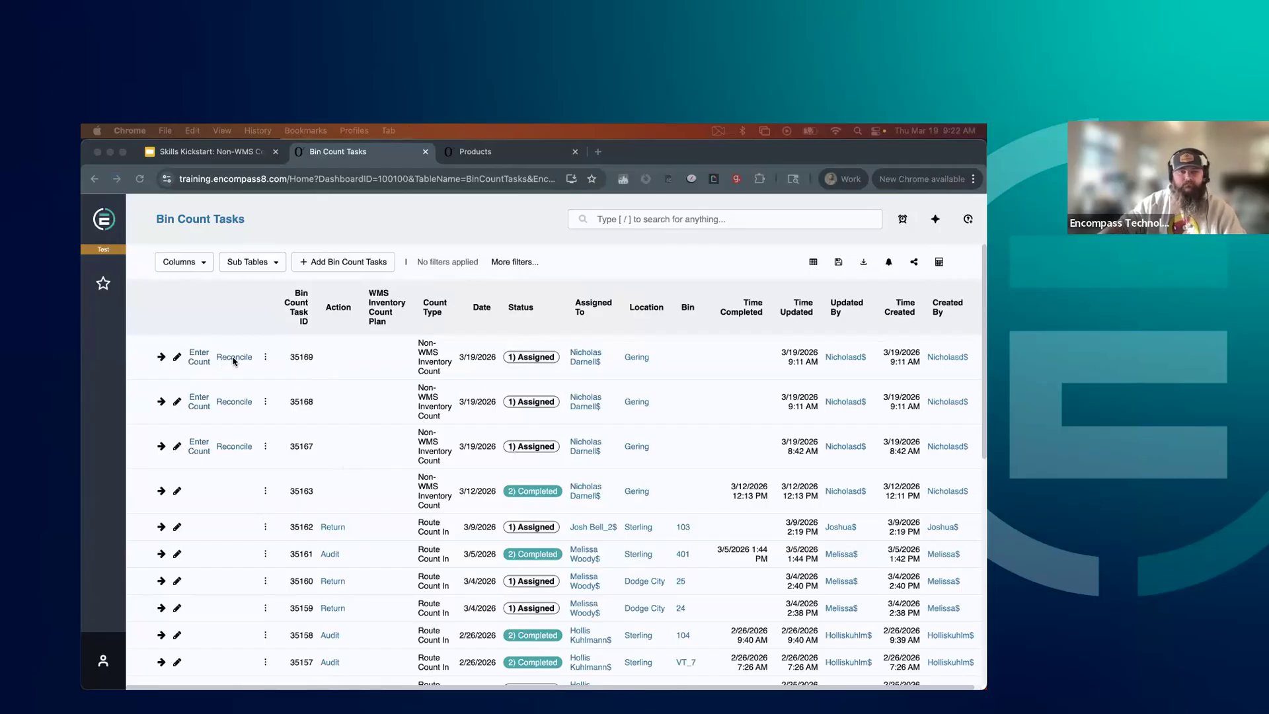
# Open reconciliation for bin count task 35169 and combine it with tasks 35167 and 35168
pyautogui.click(232, 361)
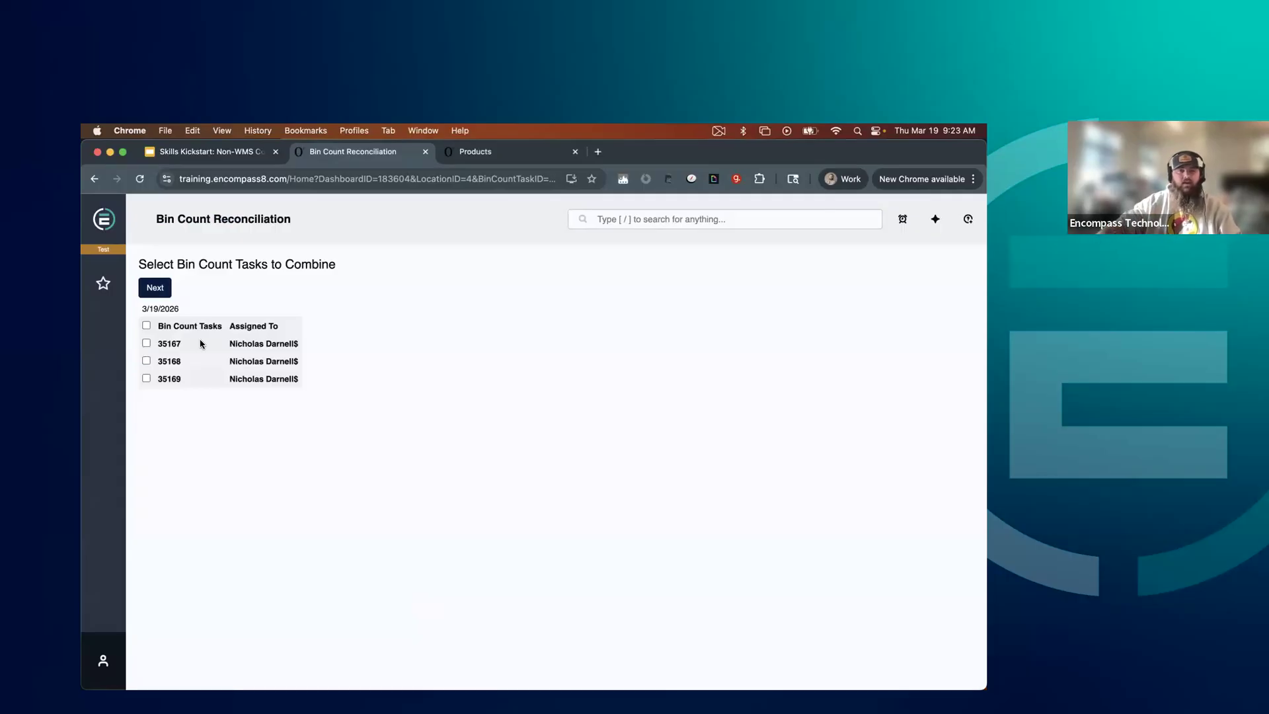
pyautogui.click(147, 326)
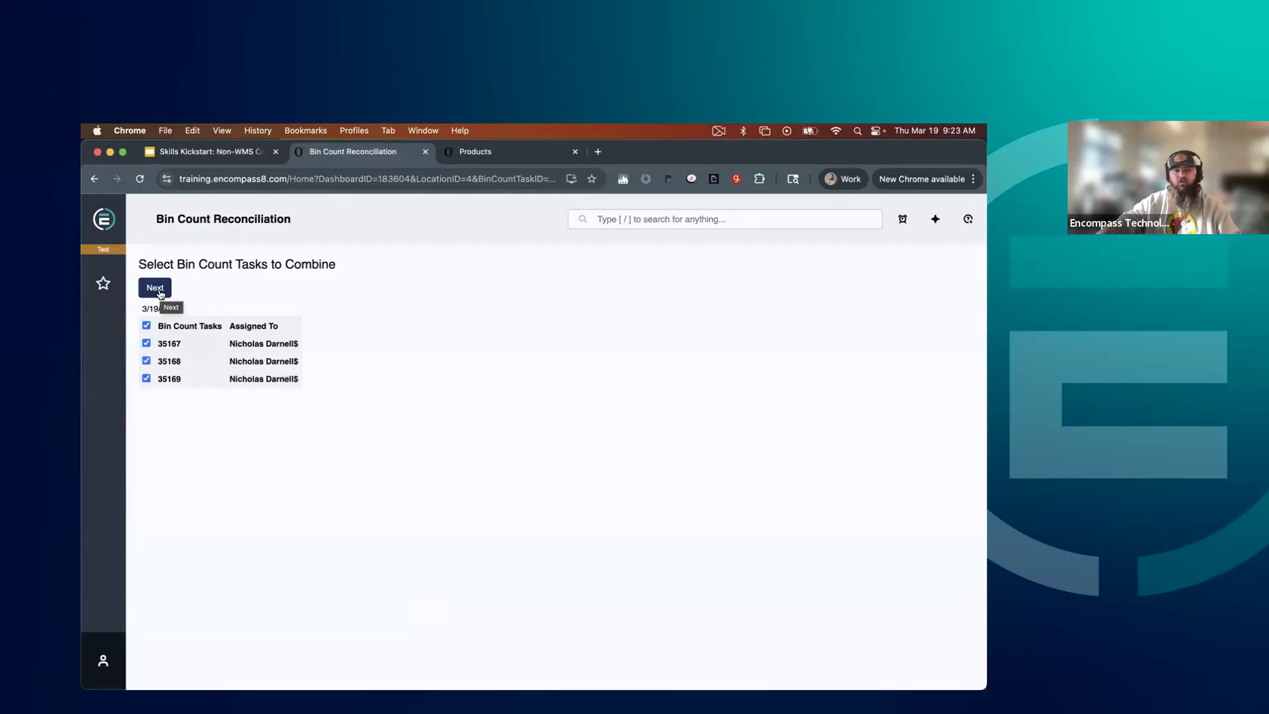
pyautogui.click(146, 344)
pyautogui.click(147, 361)
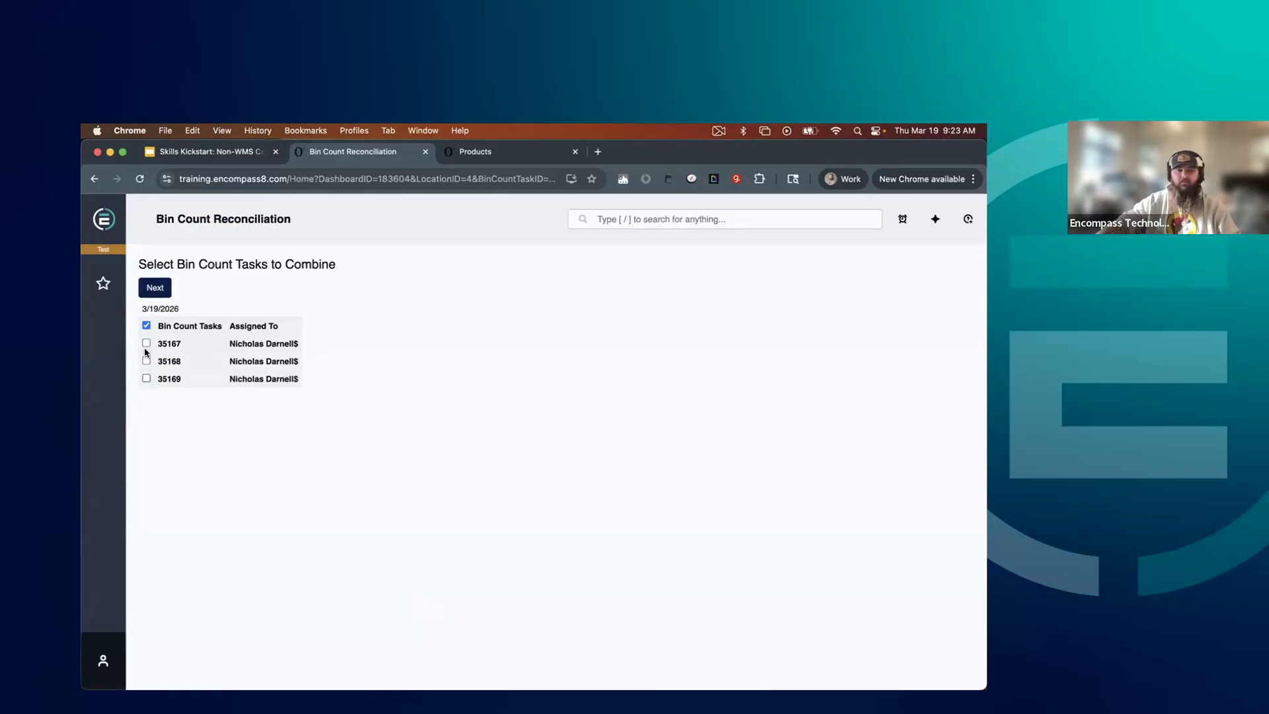
pyautogui.click(146, 345)
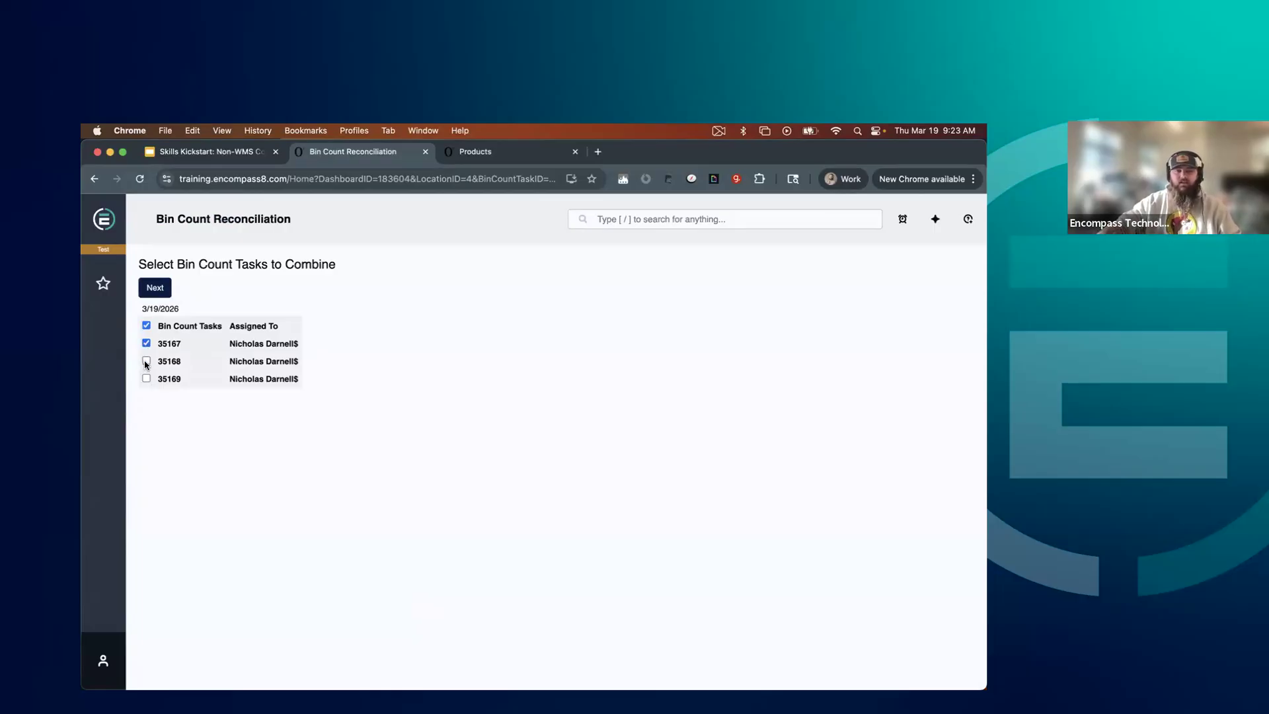
pyautogui.click(146, 326)
pyautogui.click(147, 360)
pyautogui.click(146, 325)
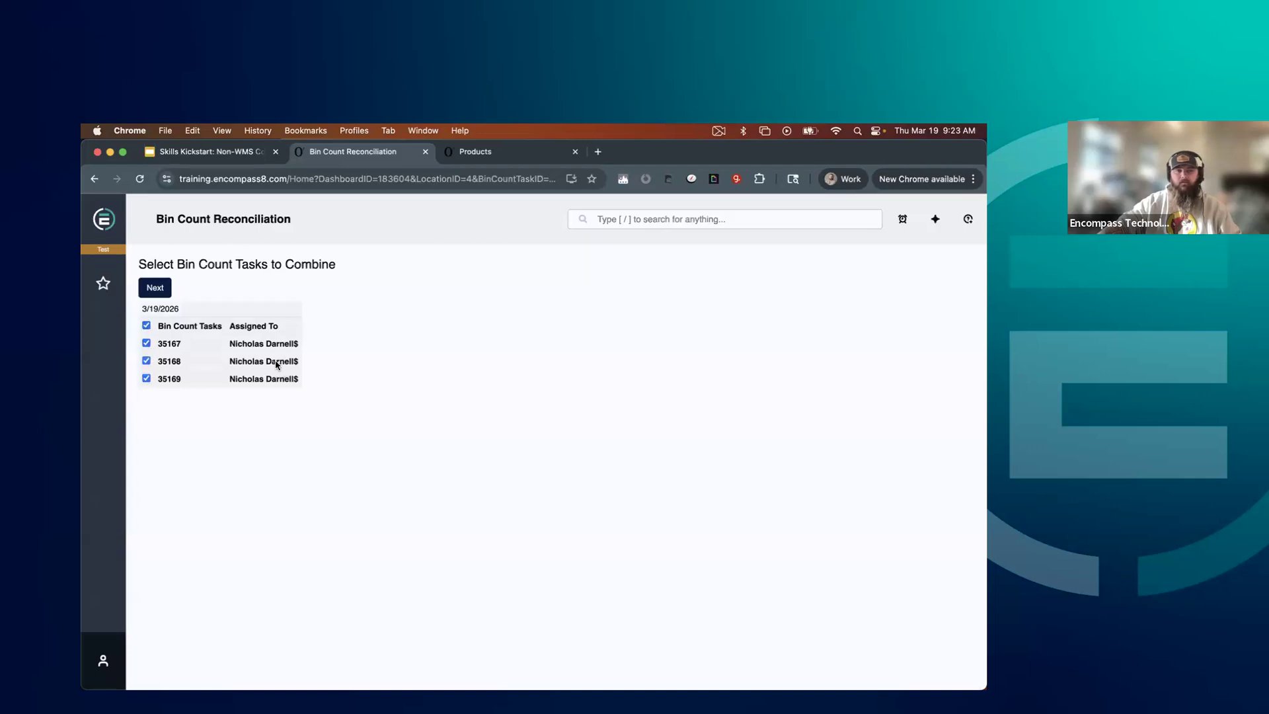
pyautogui.click(164, 288)
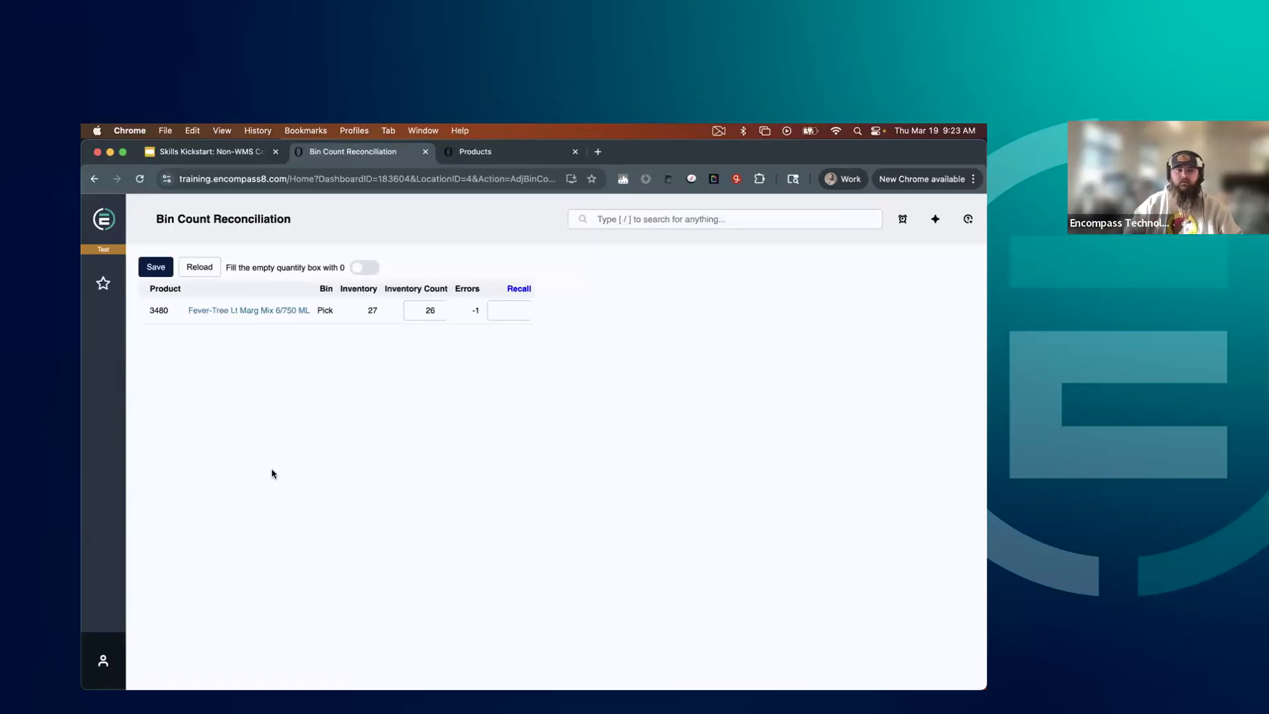
pyautogui.click(503, 315)
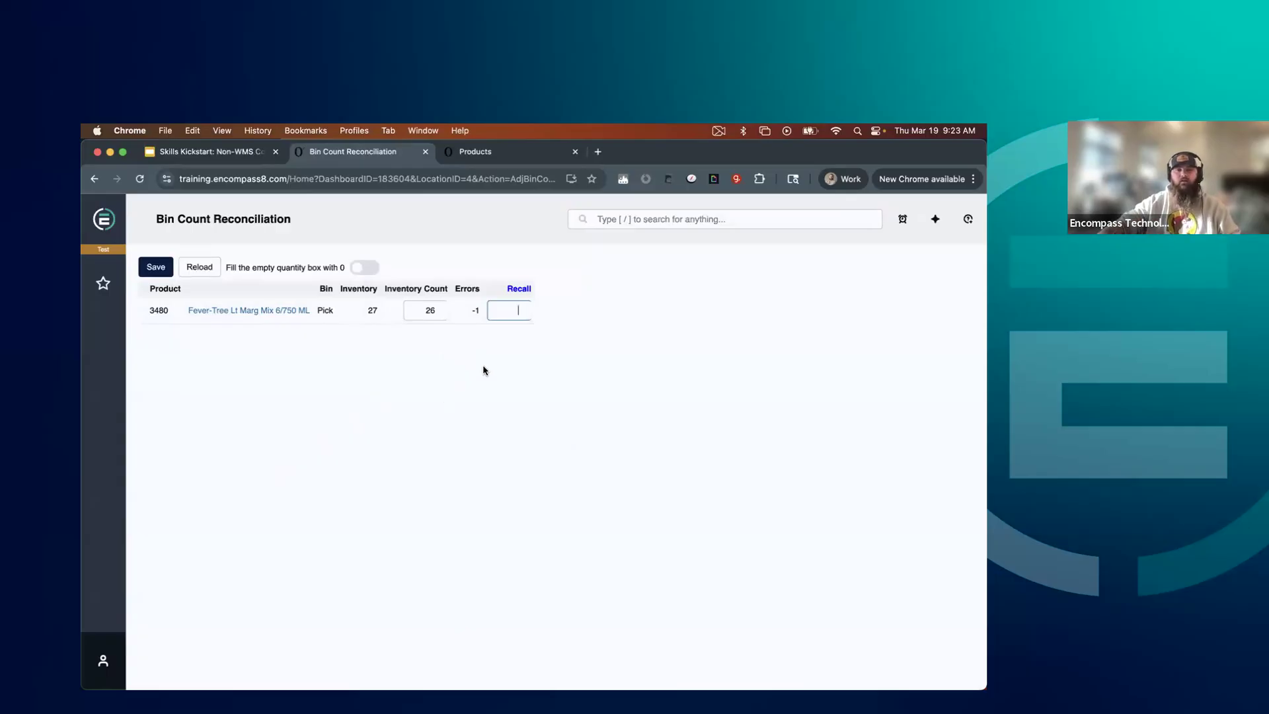
pyautogui.click(504, 293)
pyautogui.click(512, 289)
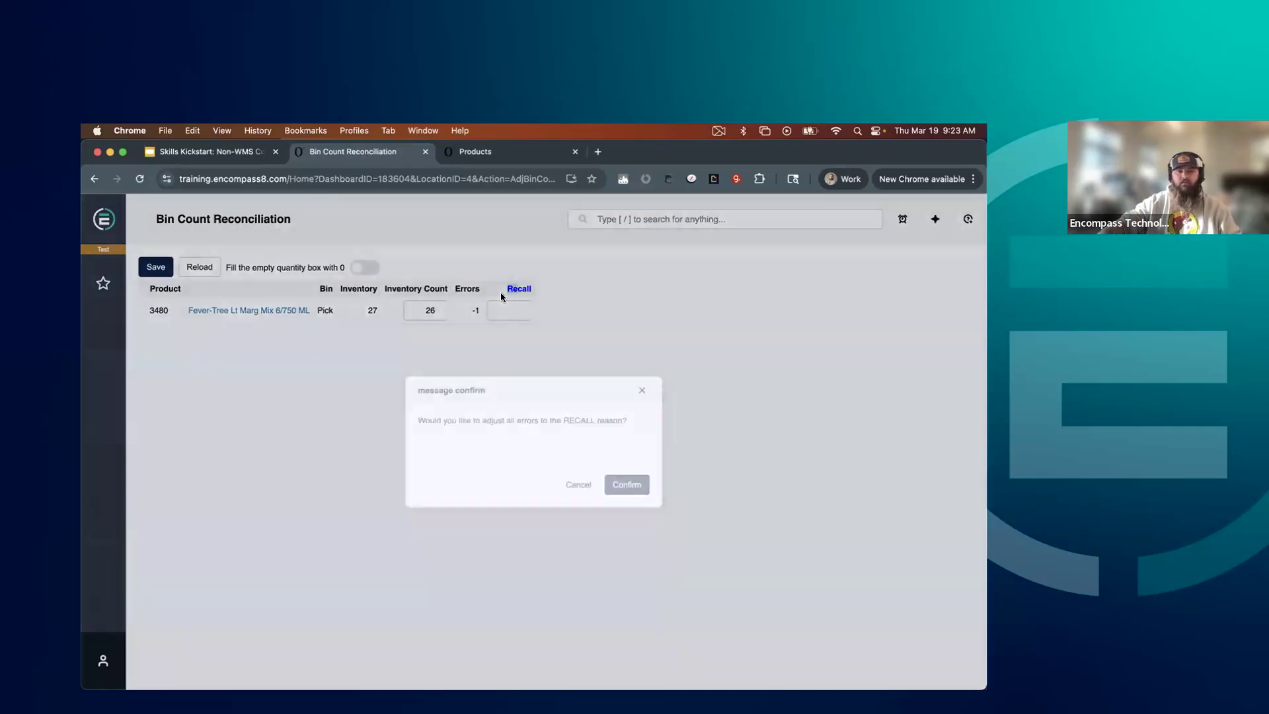
pyautogui.click(640, 396)
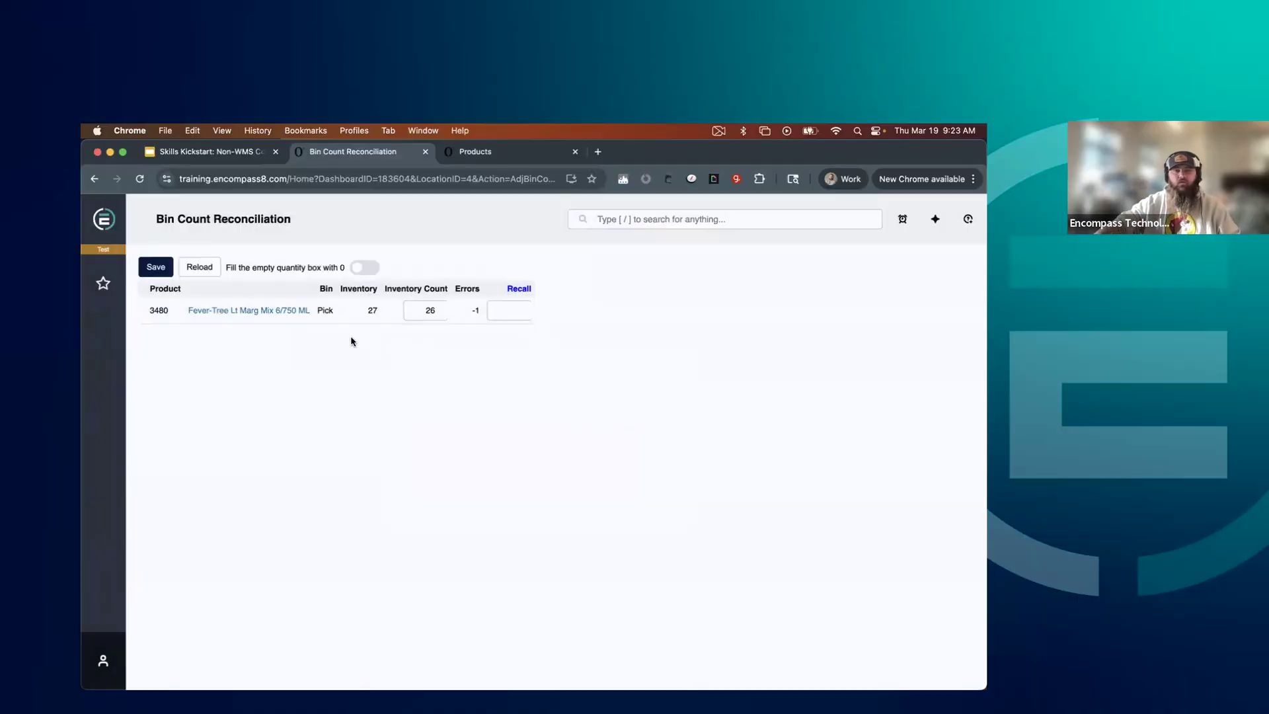
# Enter a Recall quantity of 1 for product 3480, Fever-Tree Lt Marg Mix 6/750 ML
pyautogui.click(497, 310)
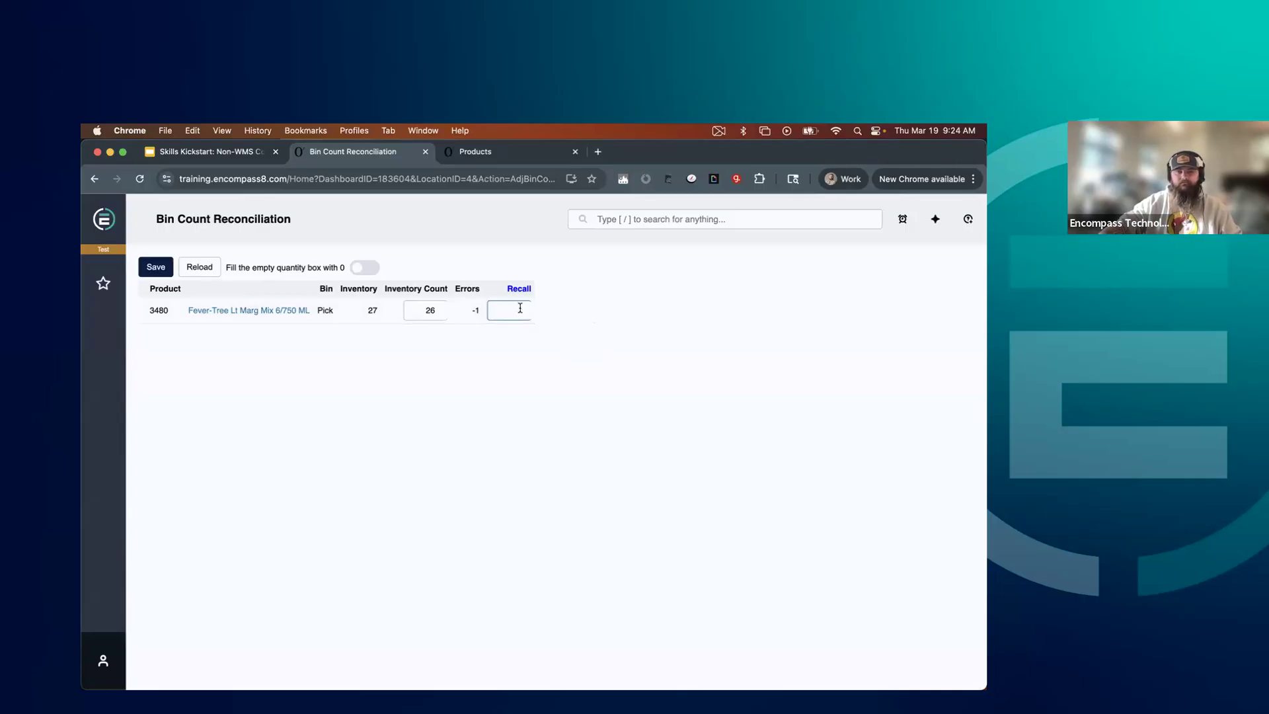
pyautogui.write('1')
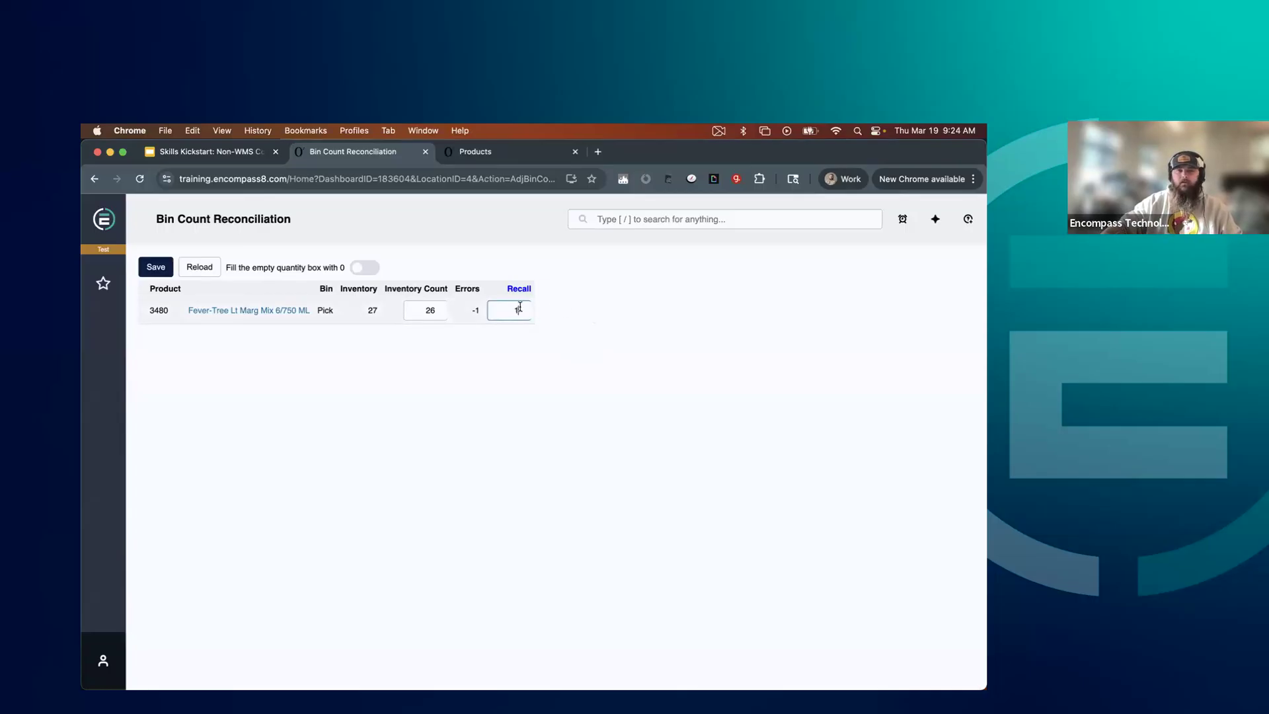
pyautogui.click(485, 375)
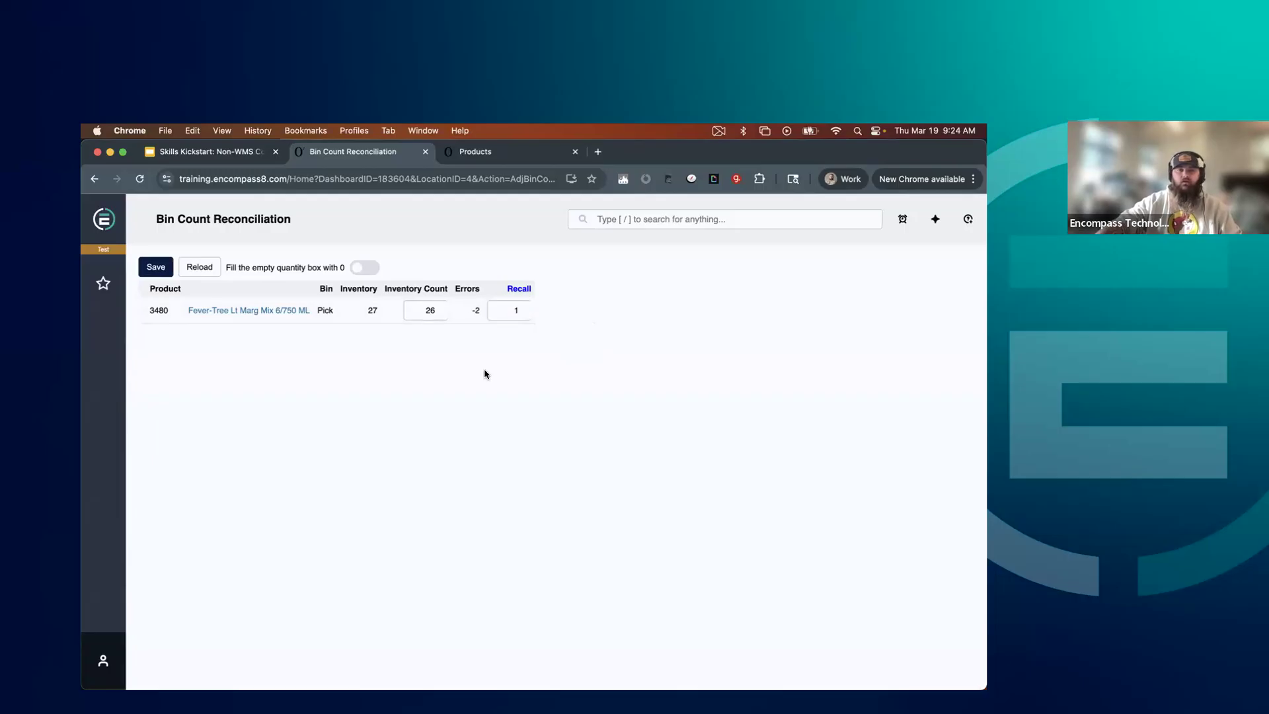
# Adjust all count errors to the Recall reason and save the reconciliation
pyautogui.click(519, 288)
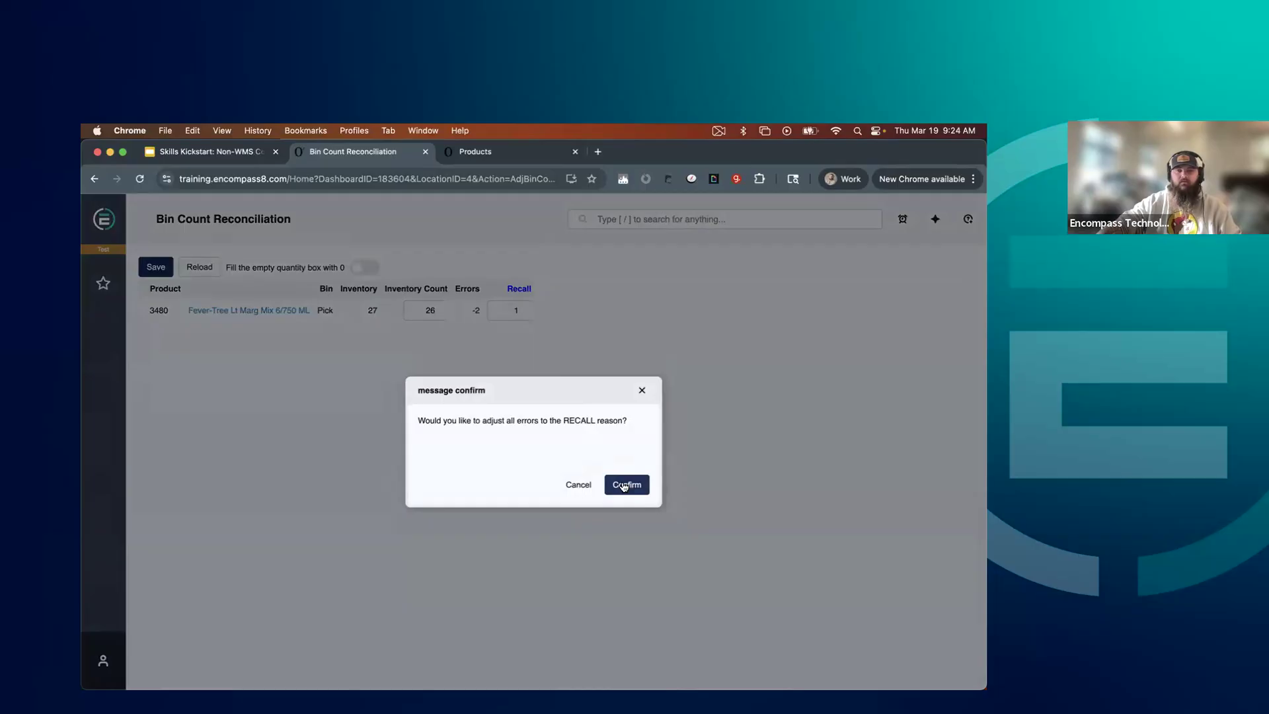
pyautogui.click(623, 486)
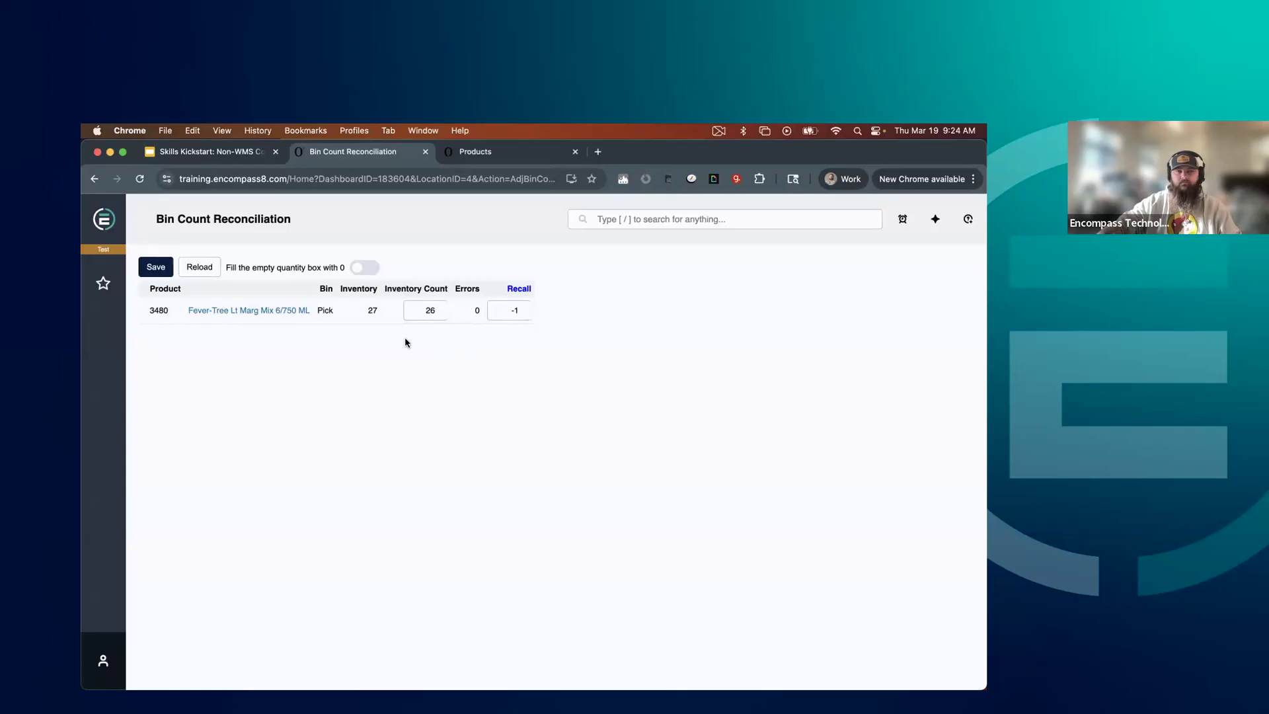
pyautogui.click(146, 271)
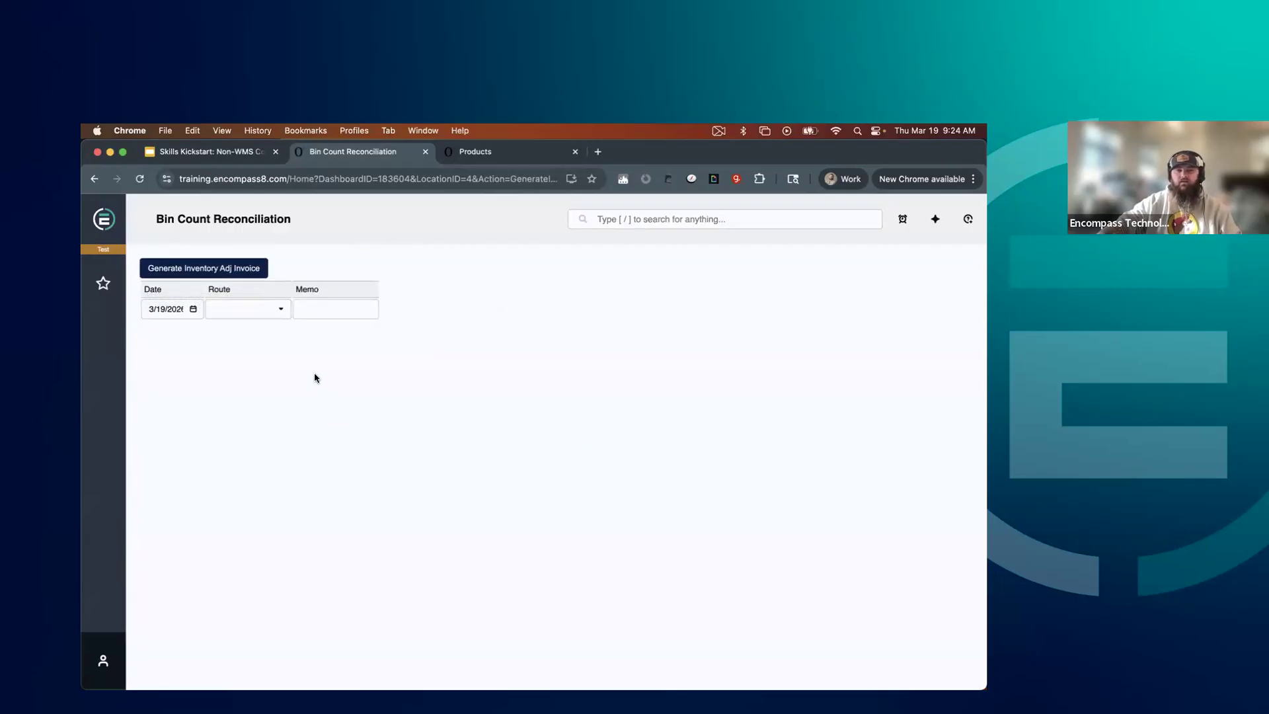
# Generate the inventory adjustment invoice with route 310-INV ADJ Gering New and memo "Test inventory adj", and view its inventory write-off load sheet
pyautogui.click(282, 310)
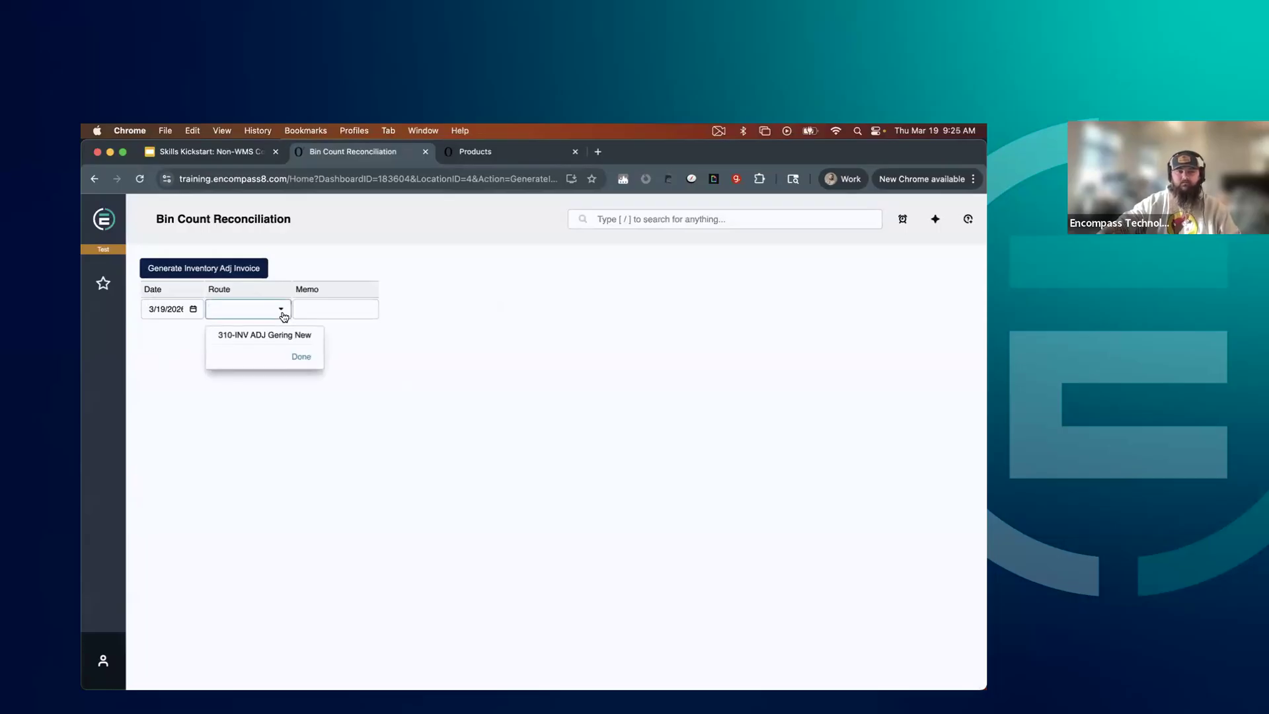
pyautogui.click(277, 336)
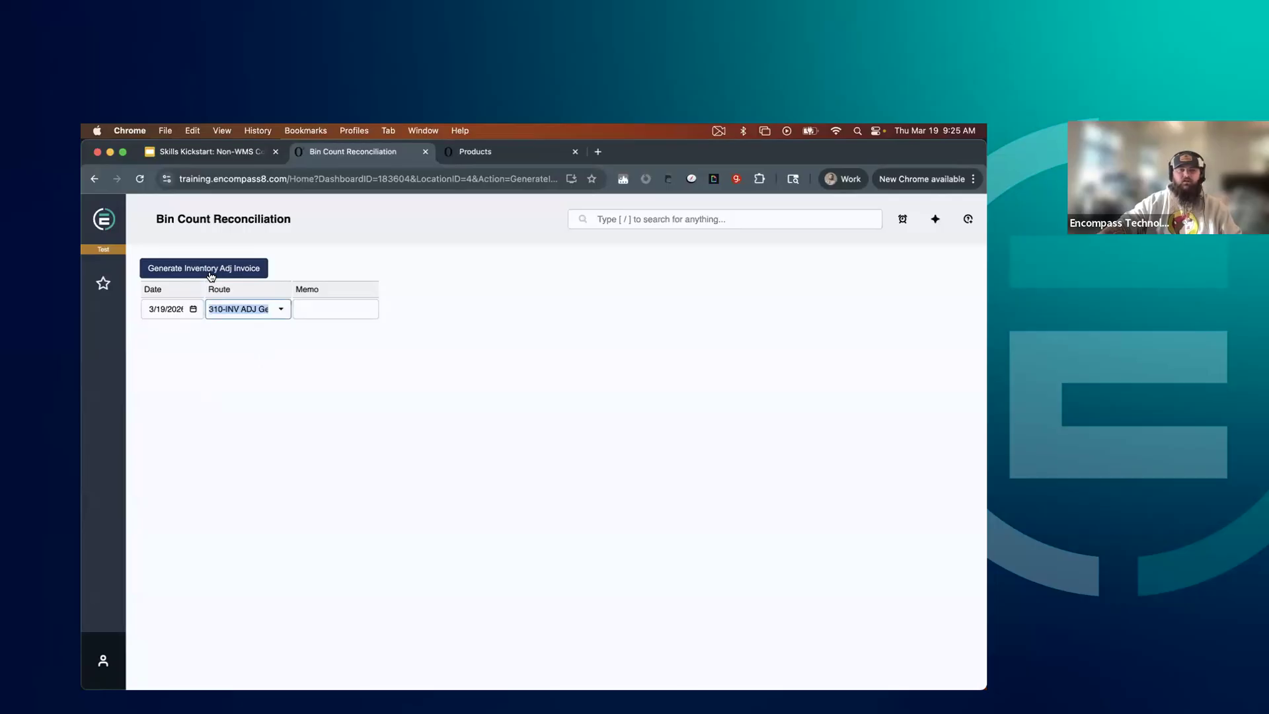
pyautogui.click(330, 310)
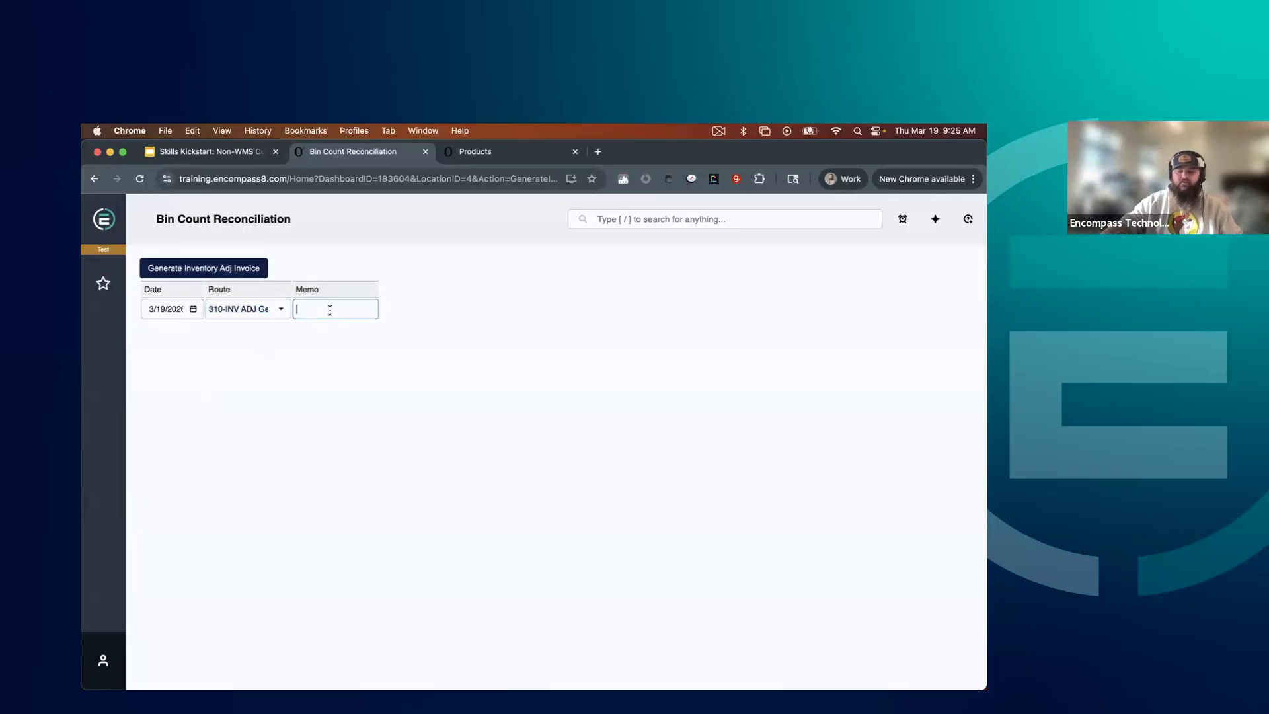
pyautogui.write('Tes')
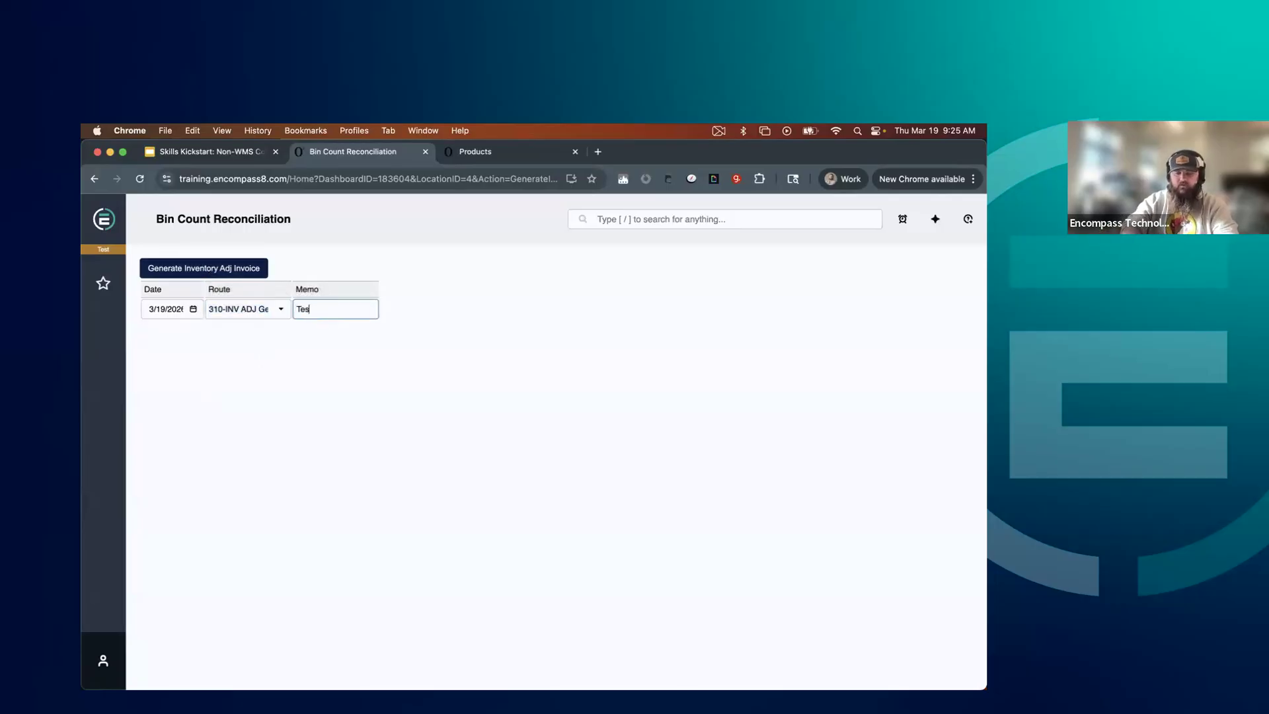
pyautogui.write('t inventory as')
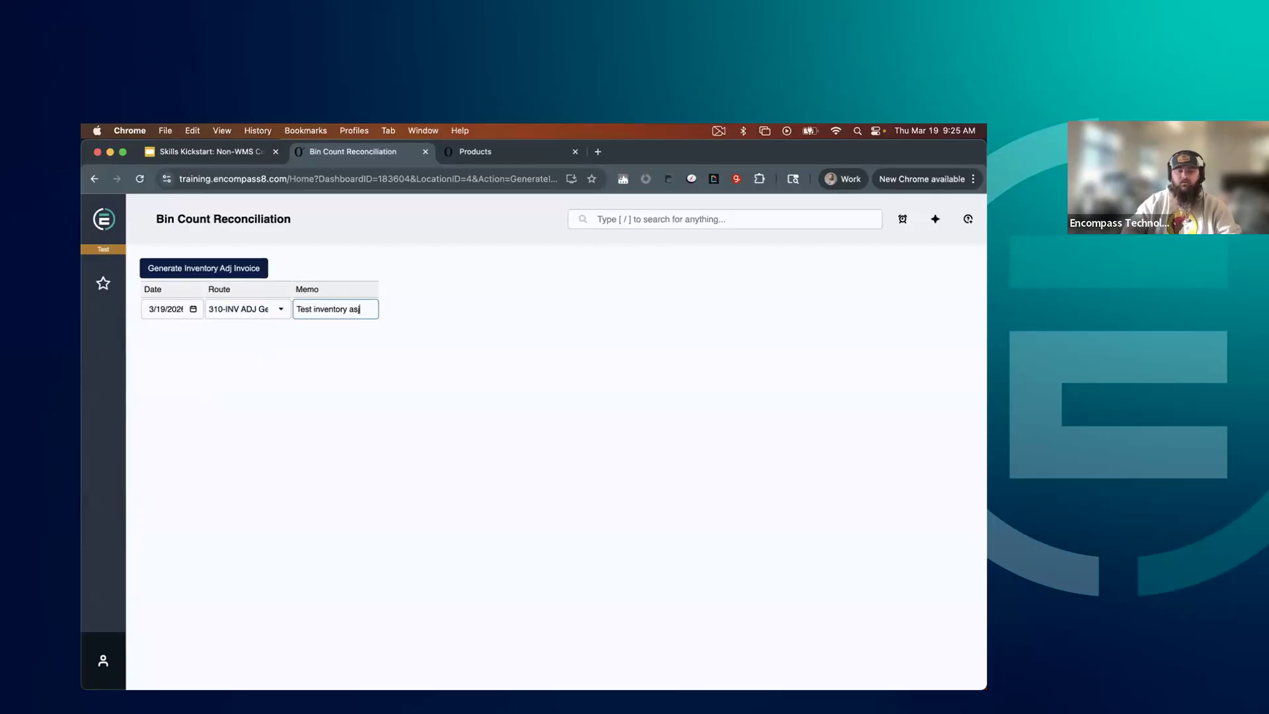
pyautogui.press('BackSpace')
pyautogui.press('BackSpace')
pyautogui.write('d')
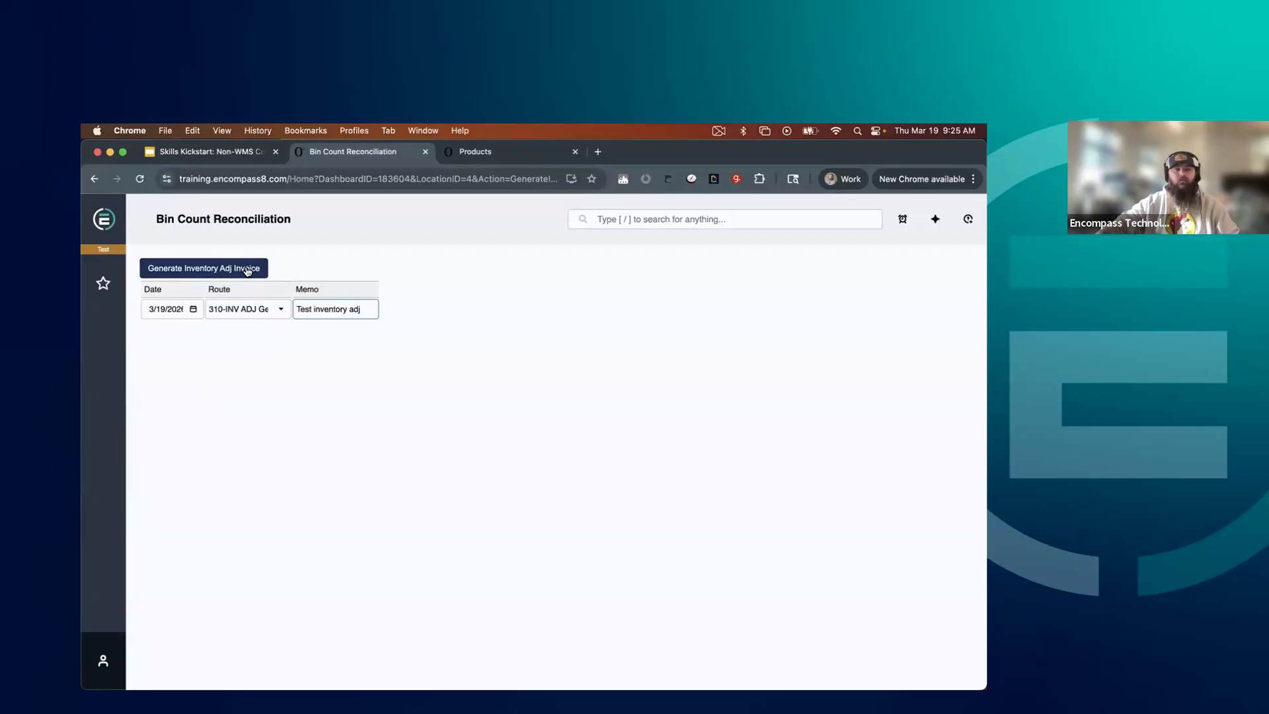
pyautogui.click(208, 272)
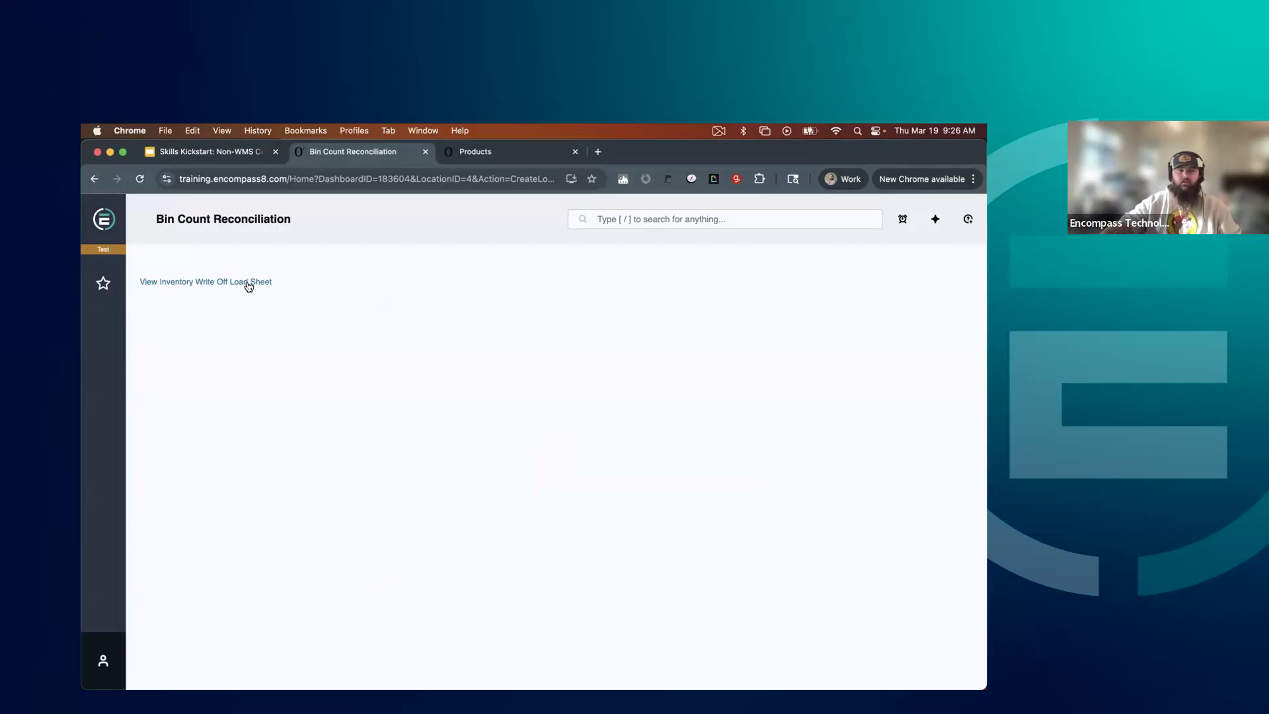
pyautogui.click(249, 285)
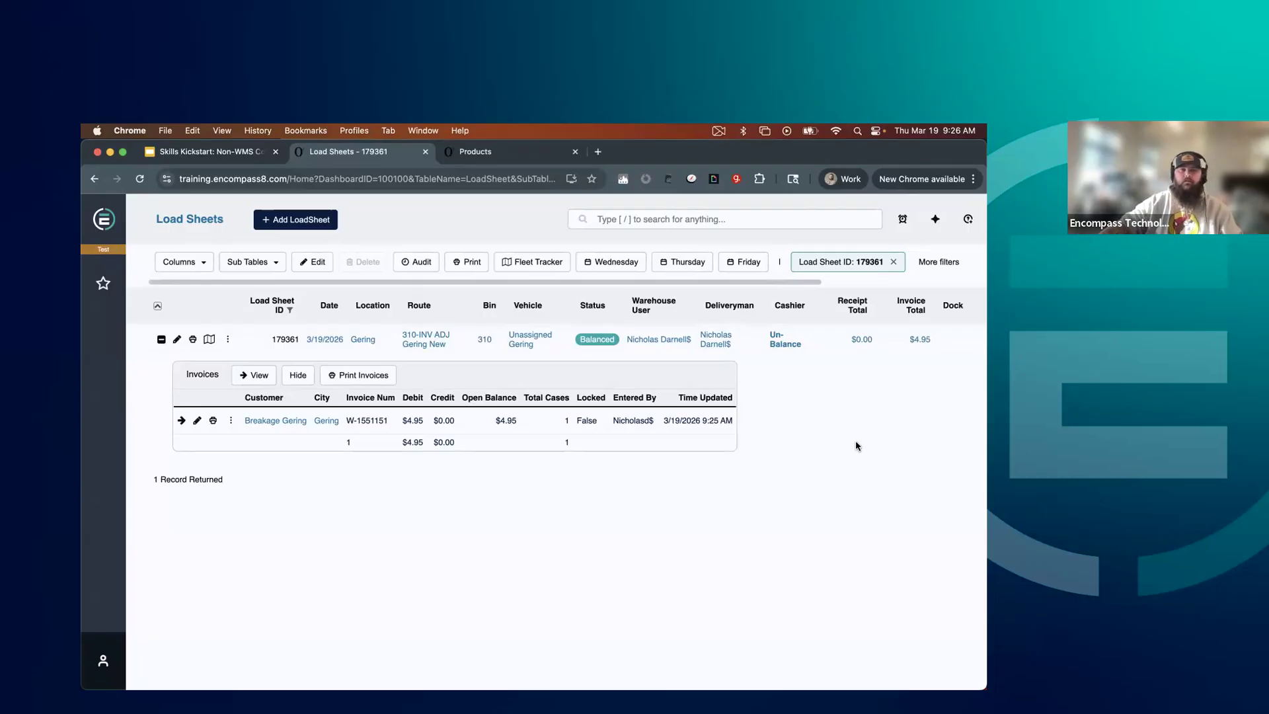
# Switch to the Skills Kickstart presentation in Google Slides and advance past the Demo slide
pyautogui.click(689, 218)
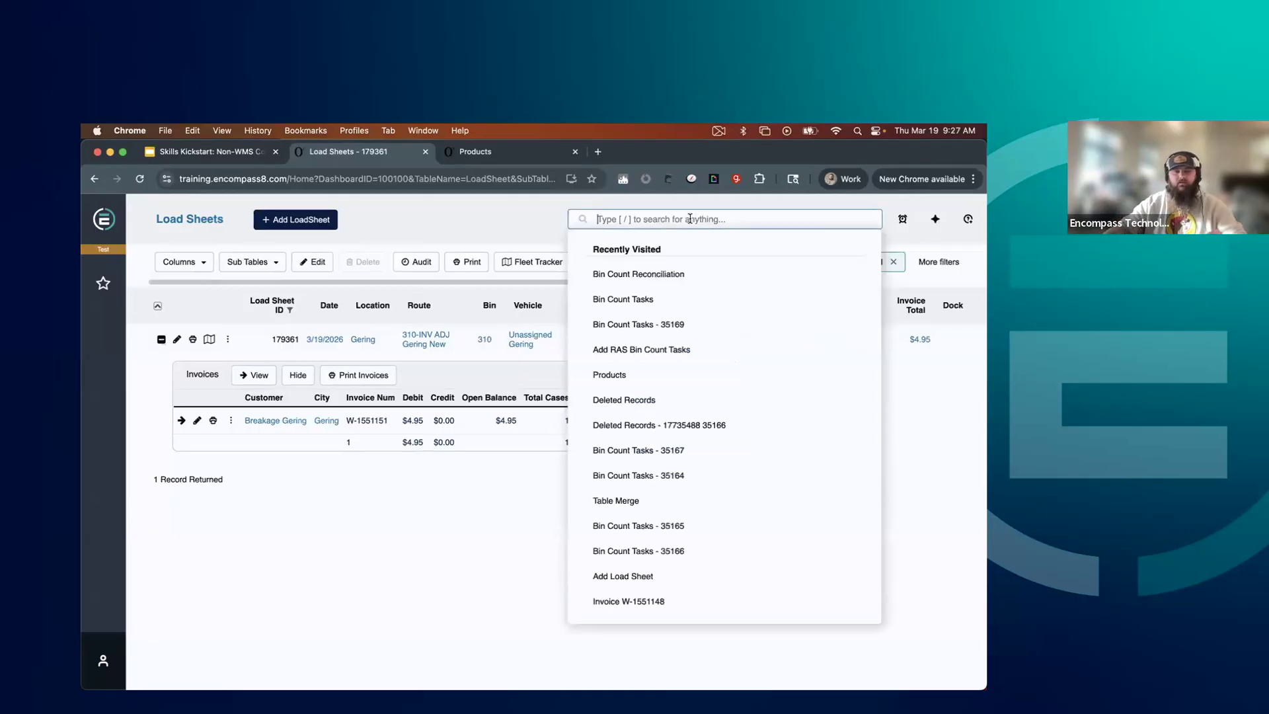
pyautogui.click(173, 156)
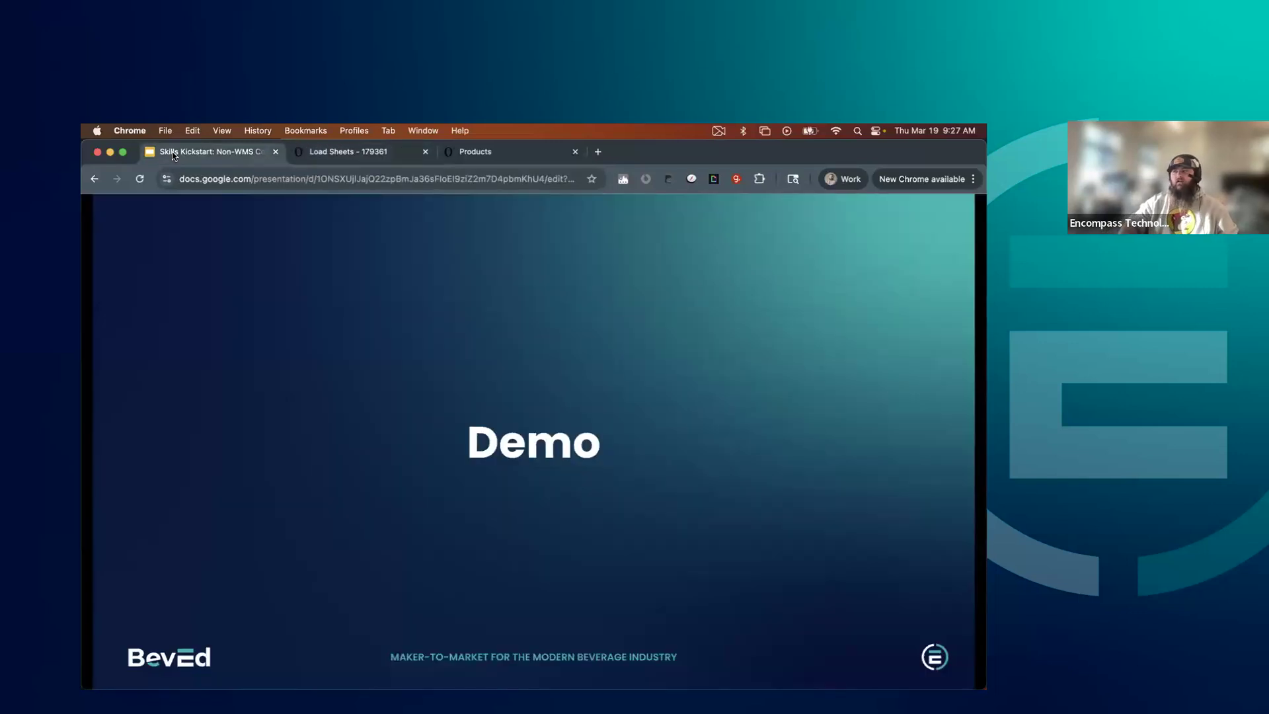
pyautogui.press('Right')
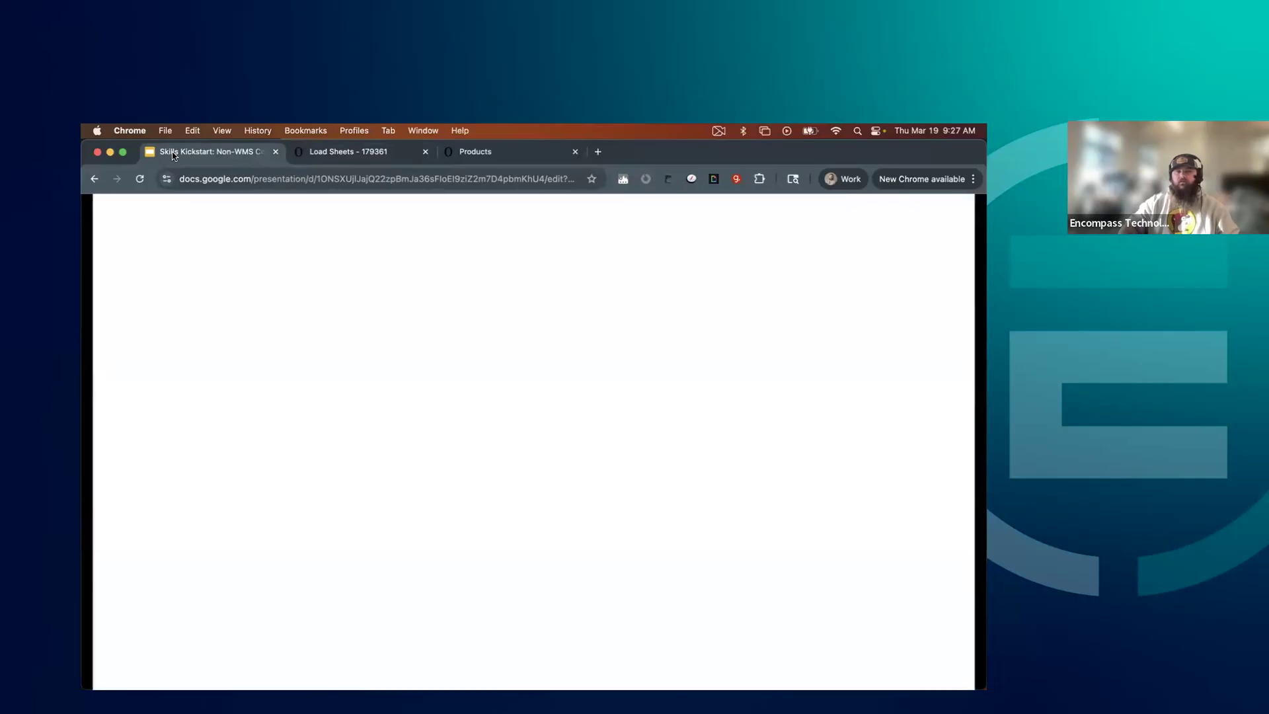